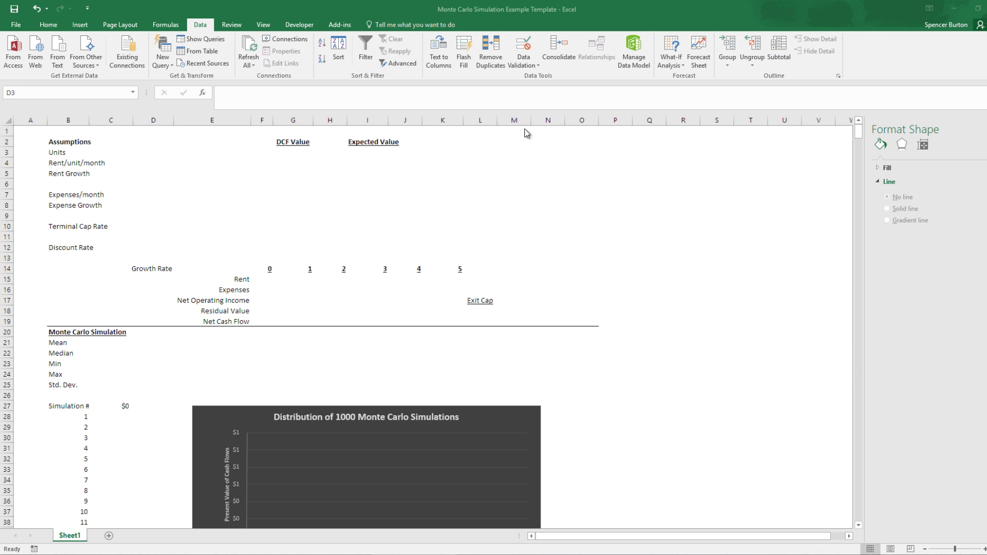
- Enter 9 units in D3 and $1,000 monthly rent per unit in D4
left_click(144, 155)
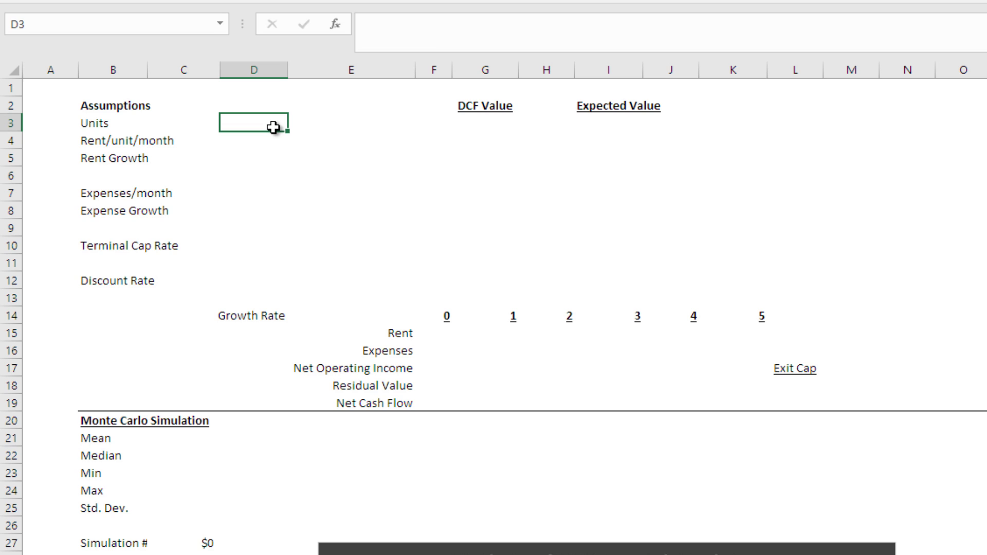
type("9")
key("Return")
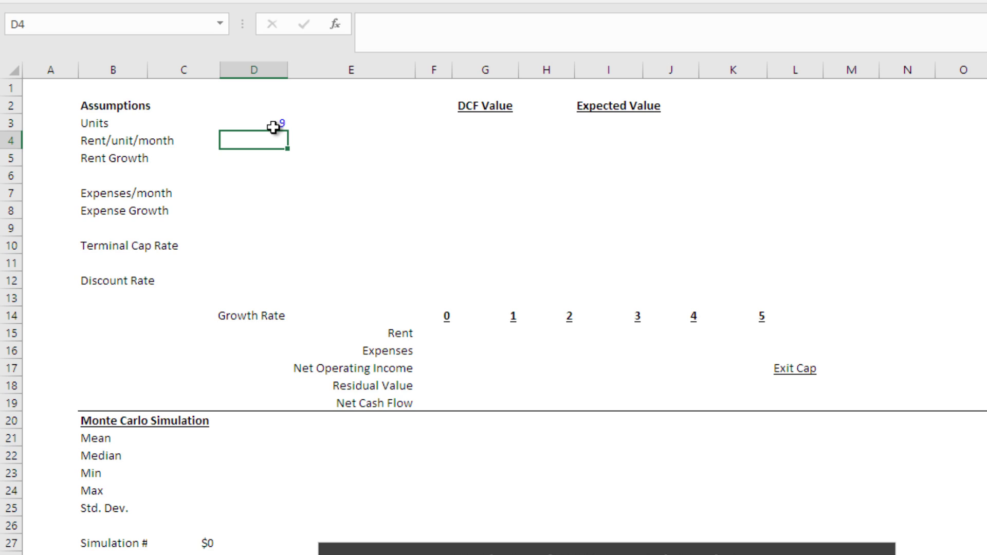
left_click(273, 127)
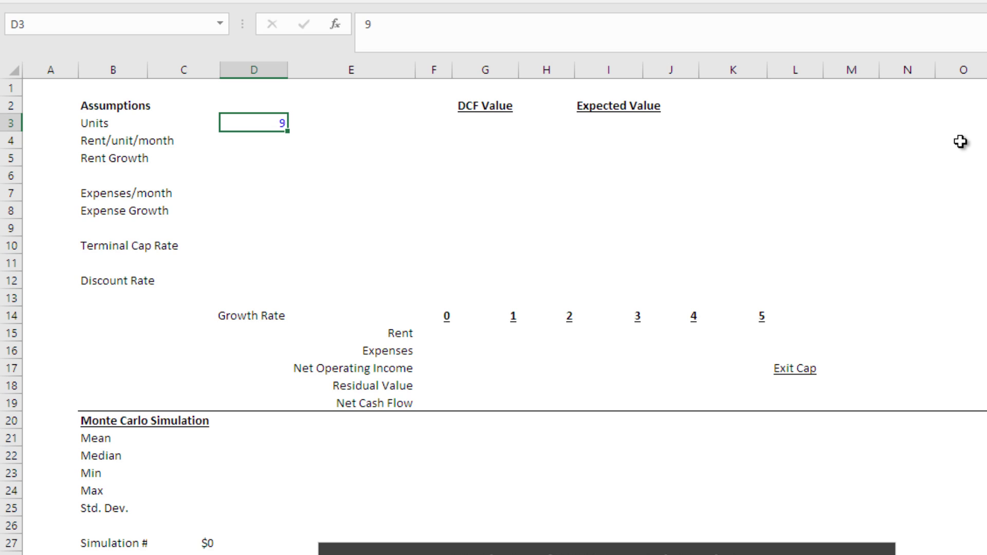
key("Down")
type("1000")
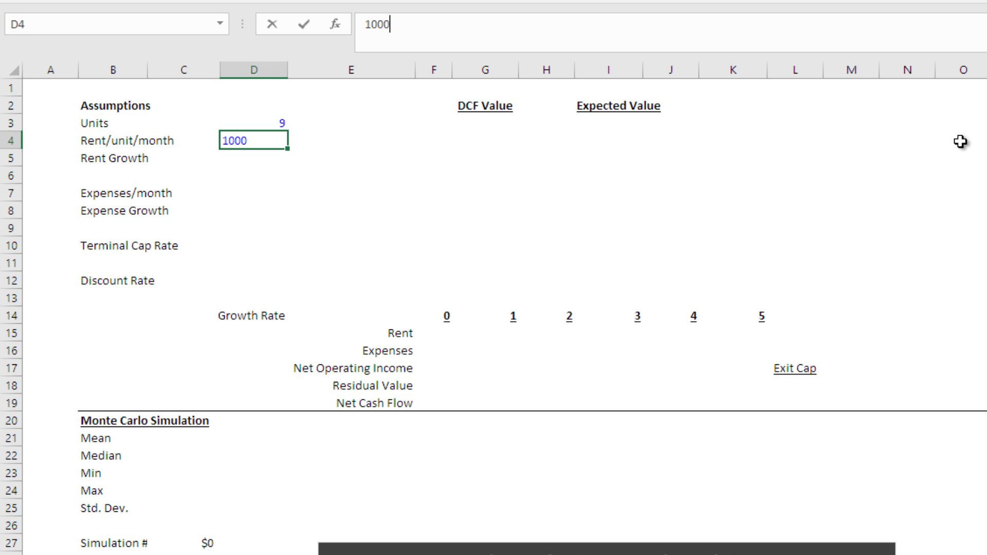
key("Return")
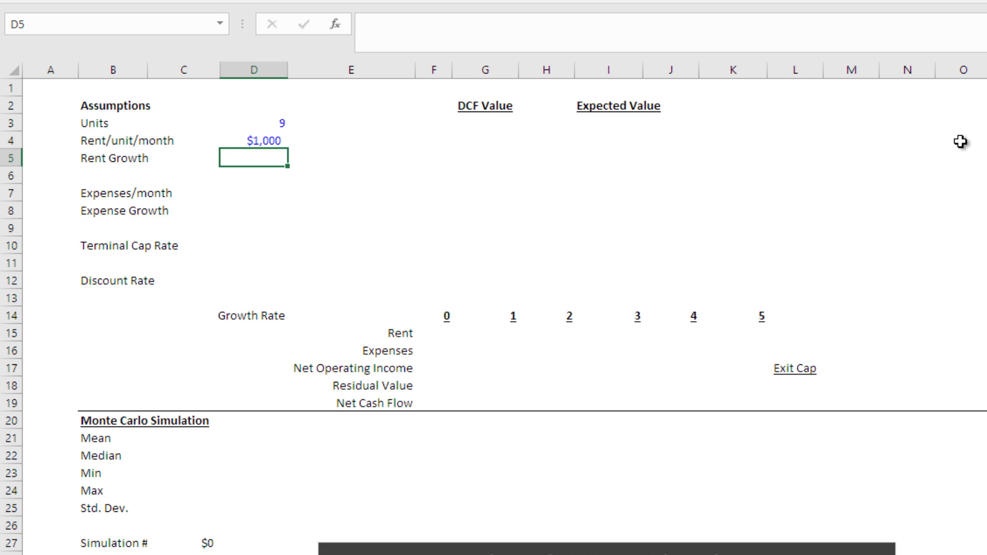
- Enter 3% rent growth, $3,000 monthly expenses in D7 and 2% expense growth in D8
type("3%")
key("Return")
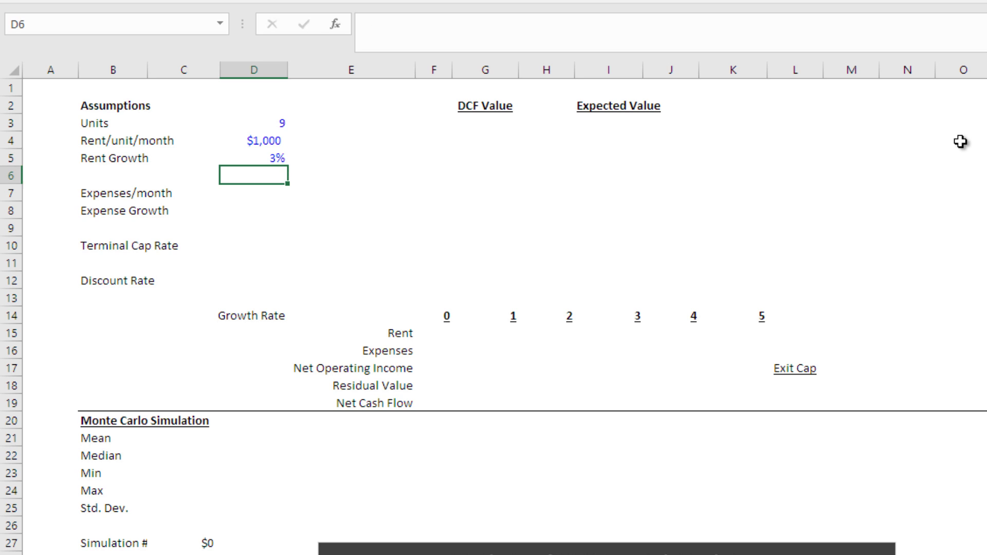
key("Up")
key("Down")
key("Down")
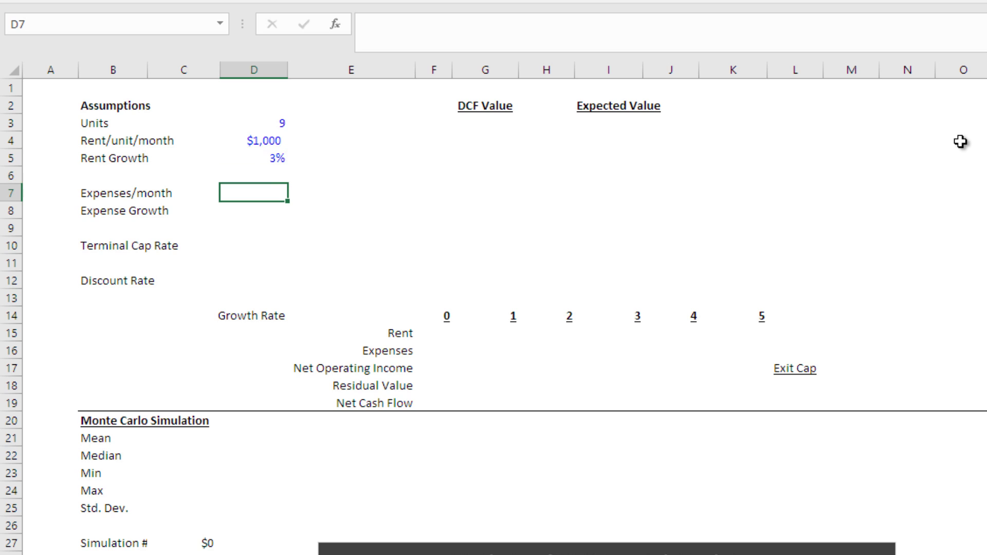
type("3000")
key("Return")
key("Up")
key("Down")
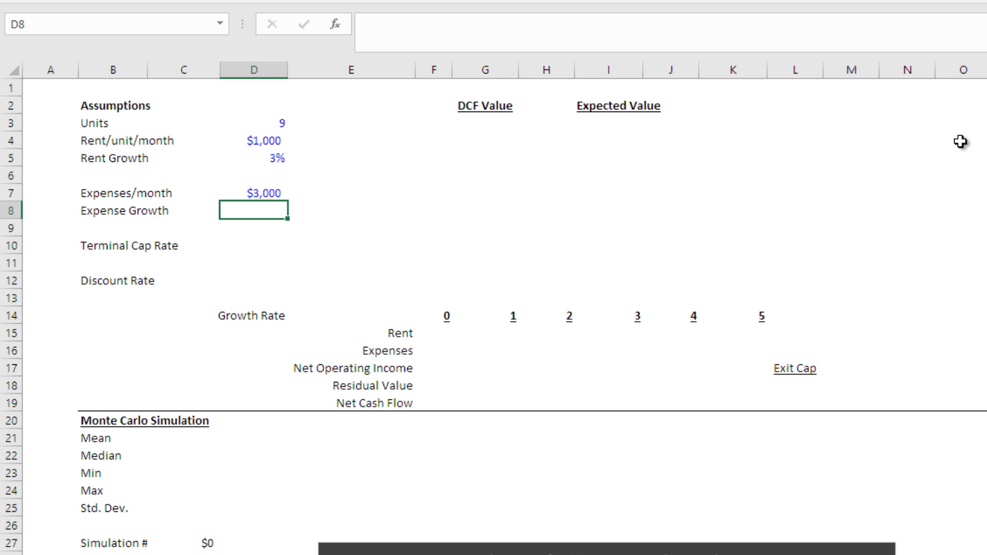
type("2%")
key("Return")
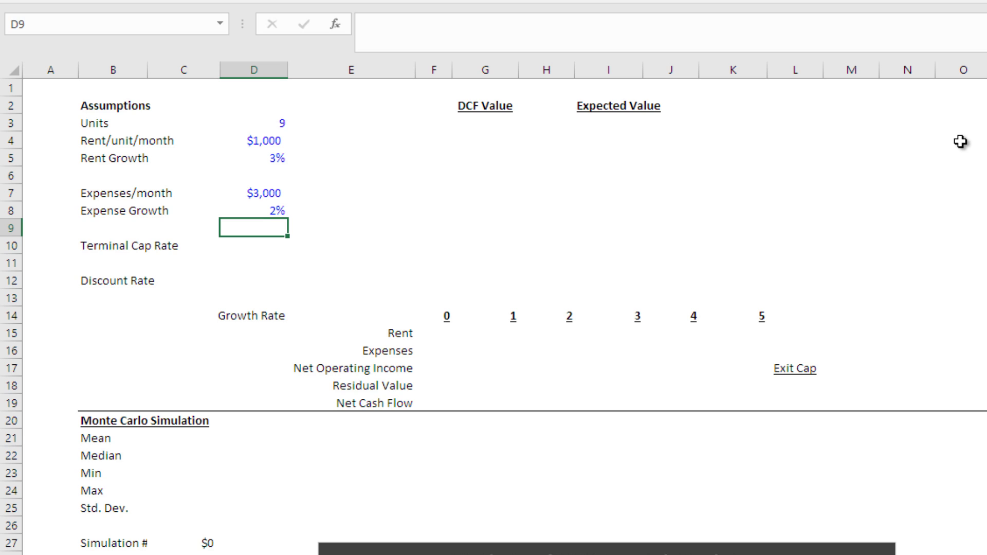
key("Down")
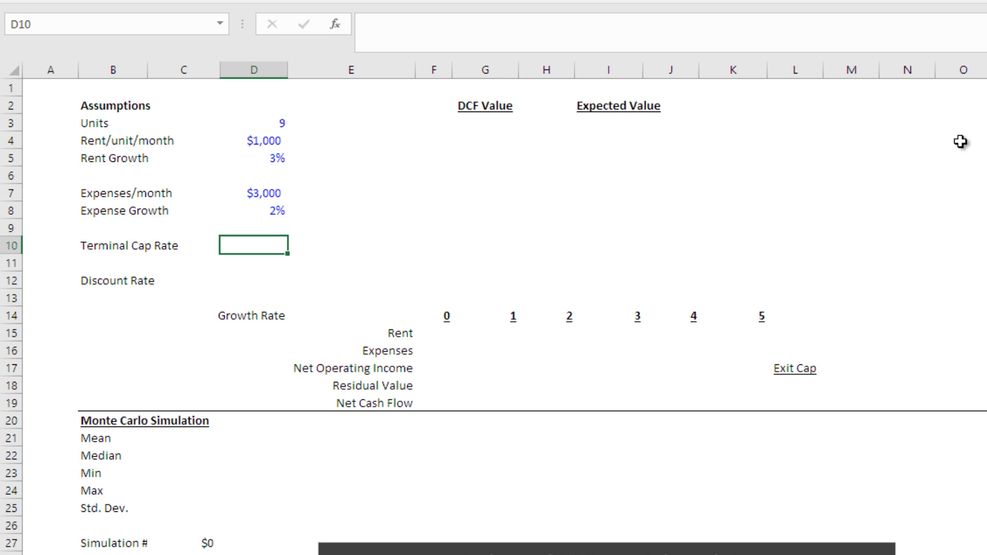
- Enter a 6% terminal cap rate in D10
type("6%")
key("Return")
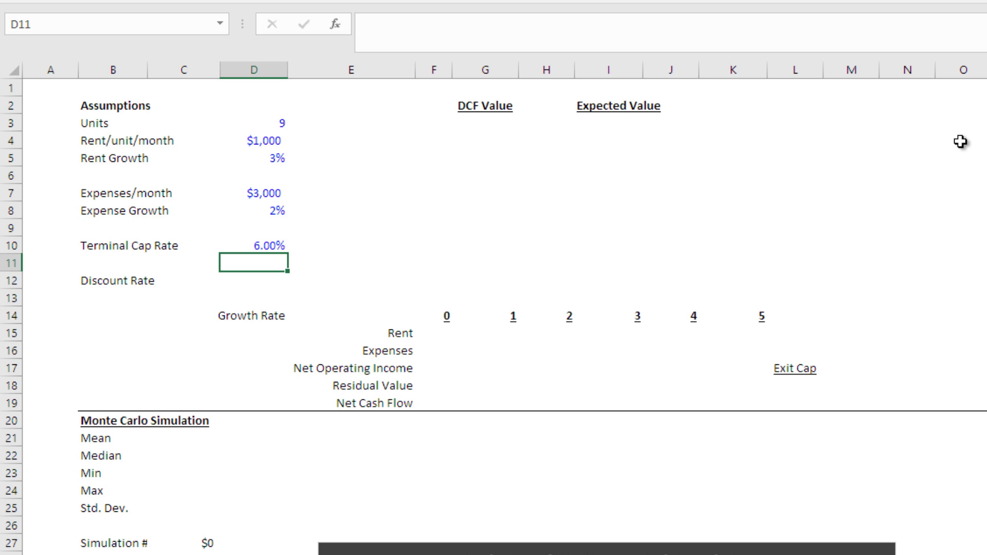
key("Down")
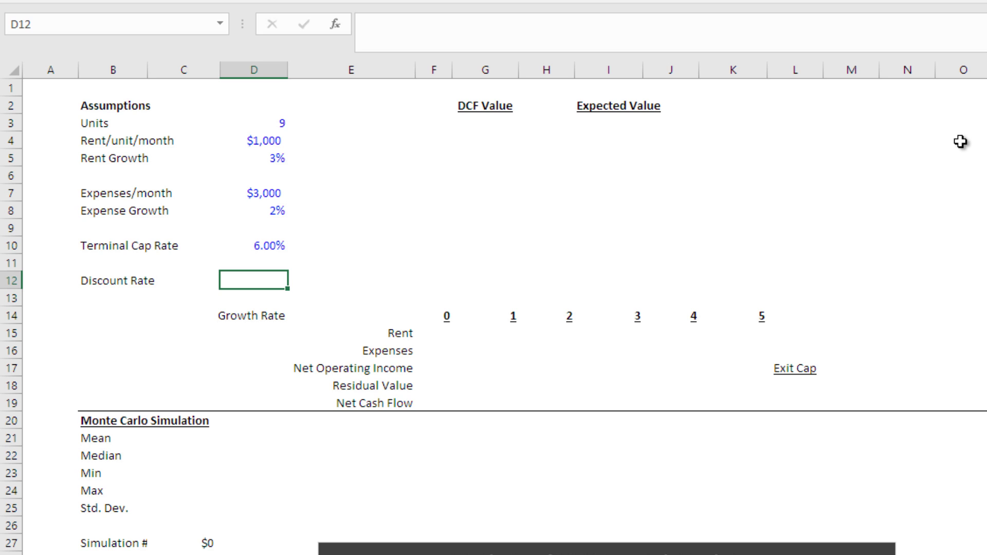
- Enter an 8% discount rate in D12
left_click(514, 405)
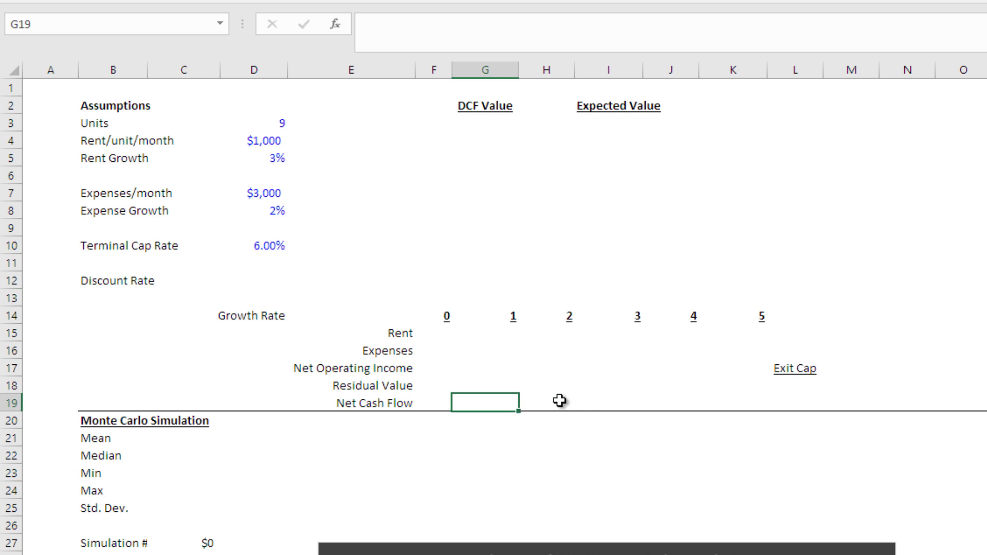
left_click_drag(559, 400, 737, 400)
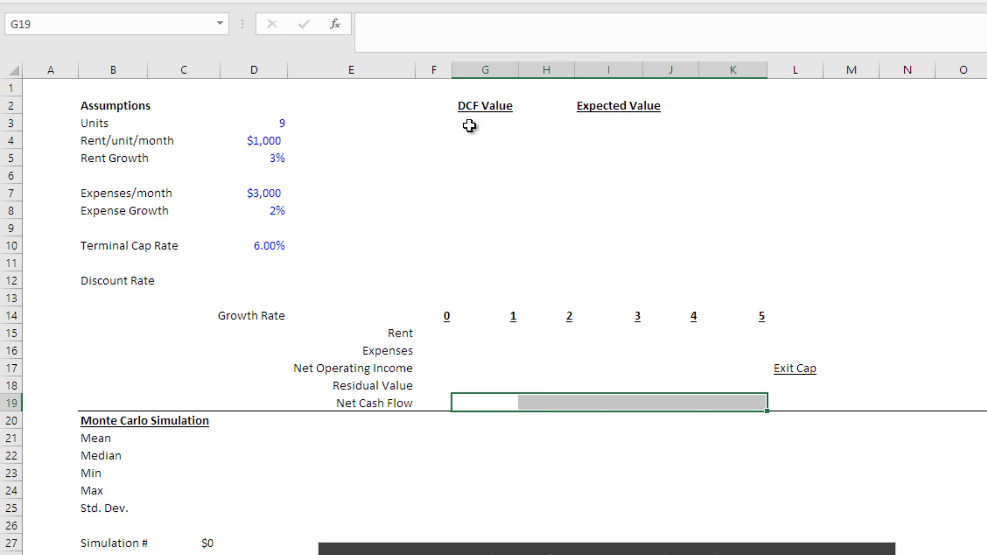
left_click(270, 279)
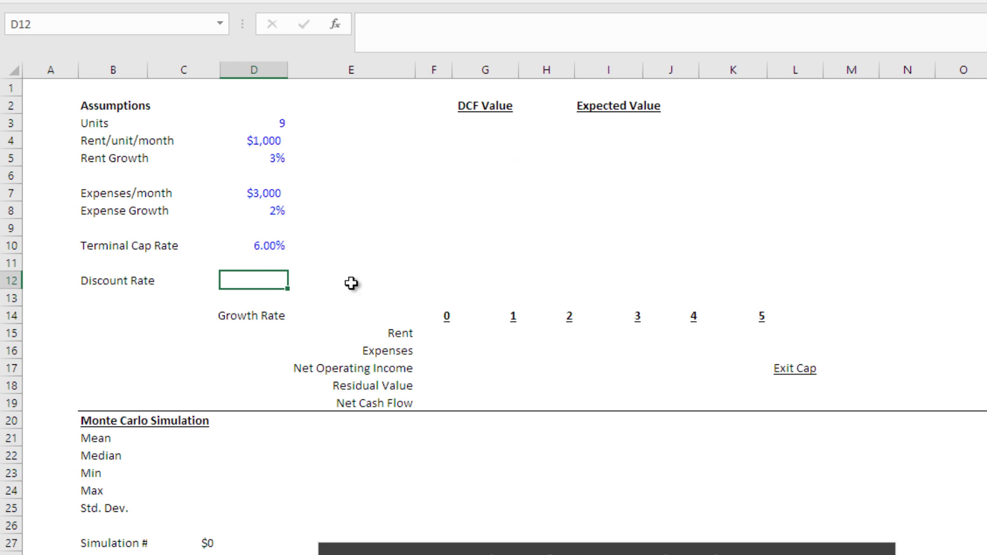
left_click(490, 123)
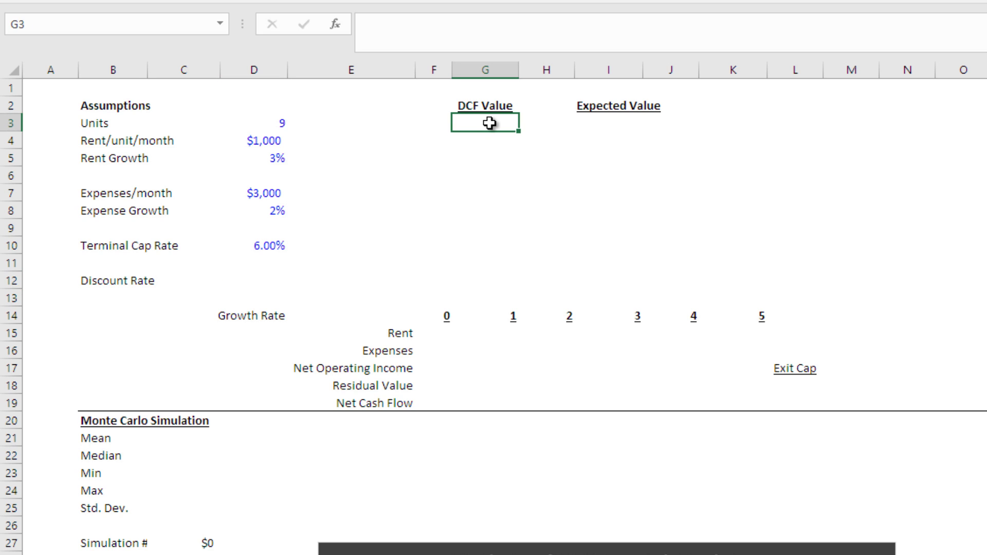
left_click(283, 280)
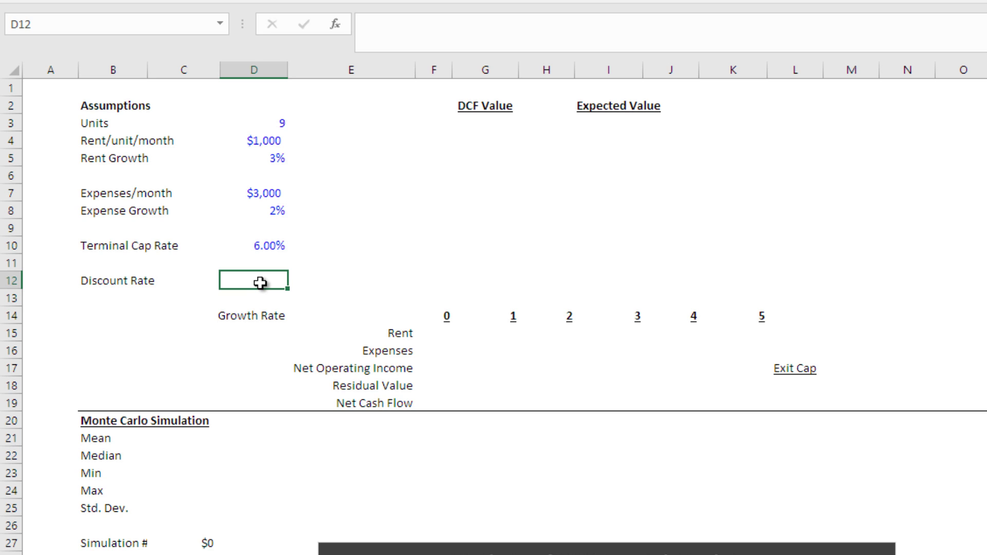
type("8%")
key("Return")
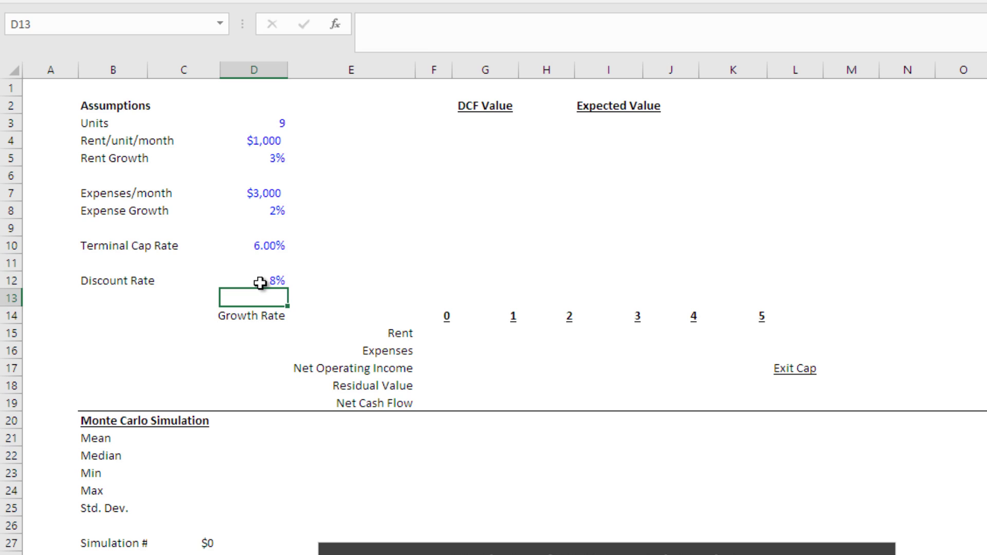
left_click(260, 283)
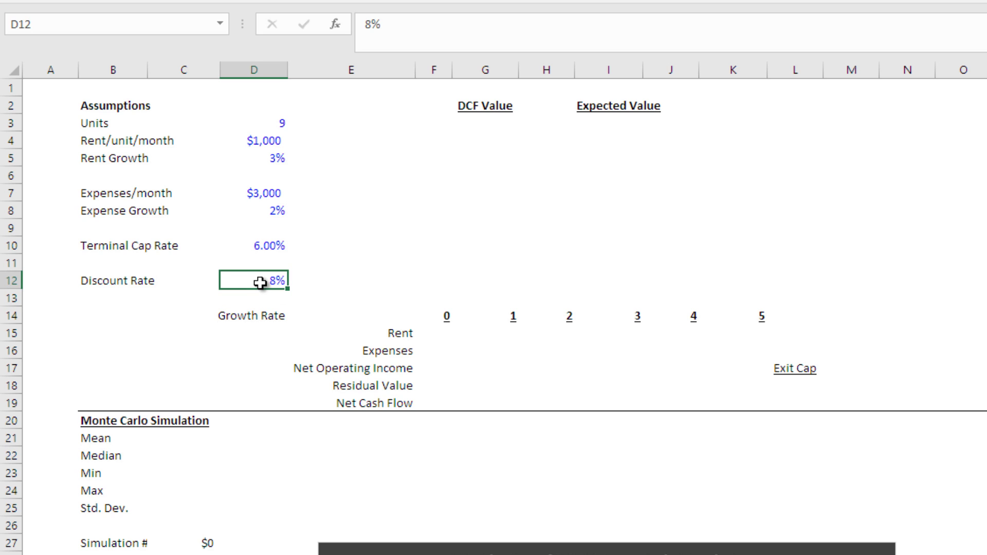
- Enter the year-1 rent formula =$D$3*12*$D$4*(1+$D$15)^(G14-1) in G15
left_click(496, 335)
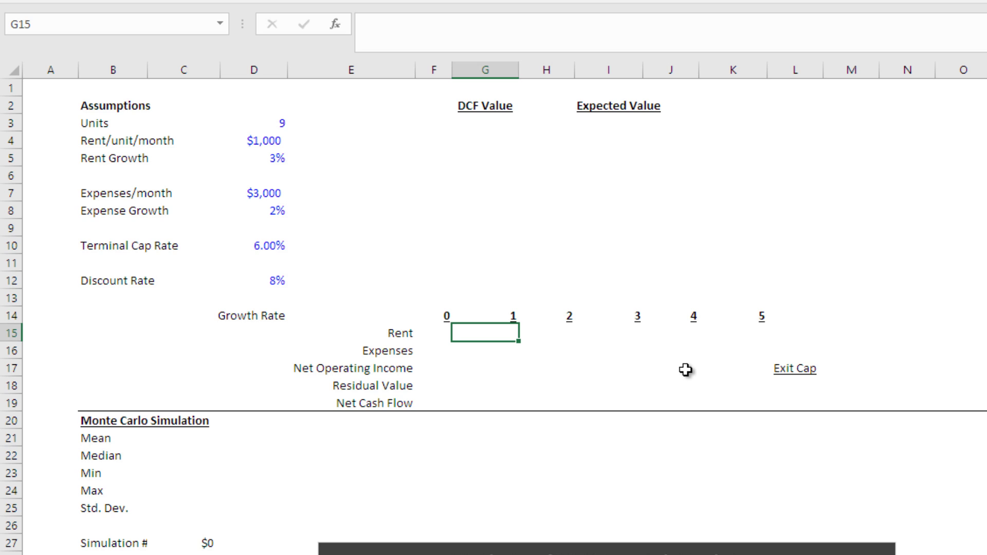
type("=")
left_click(282, 124)
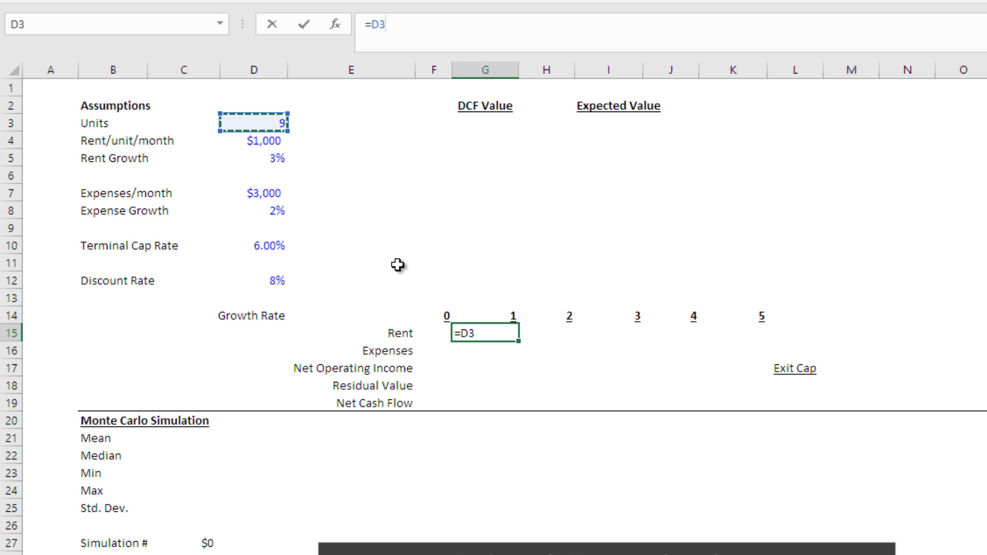
key("F4")
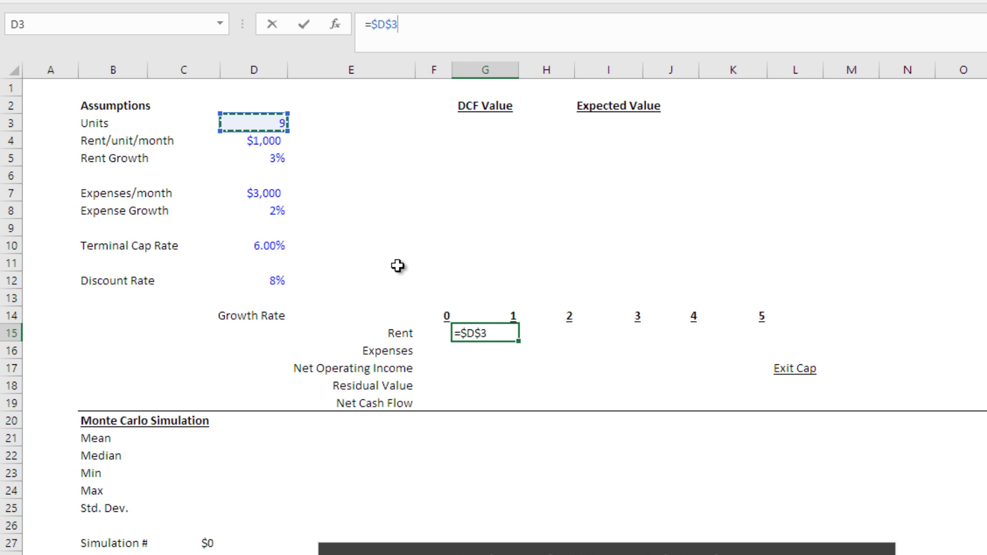
type("*12")
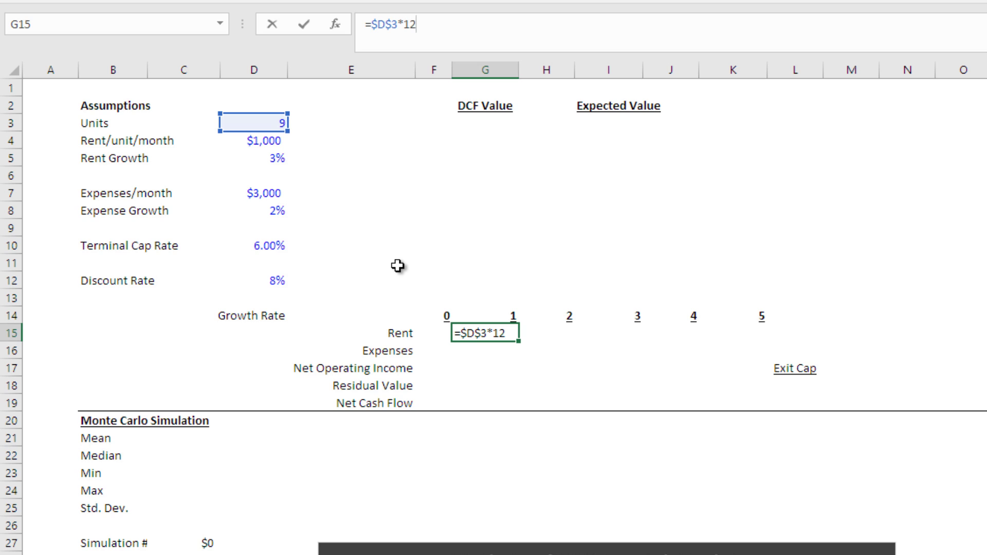
type("*")
left_click(261, 140)
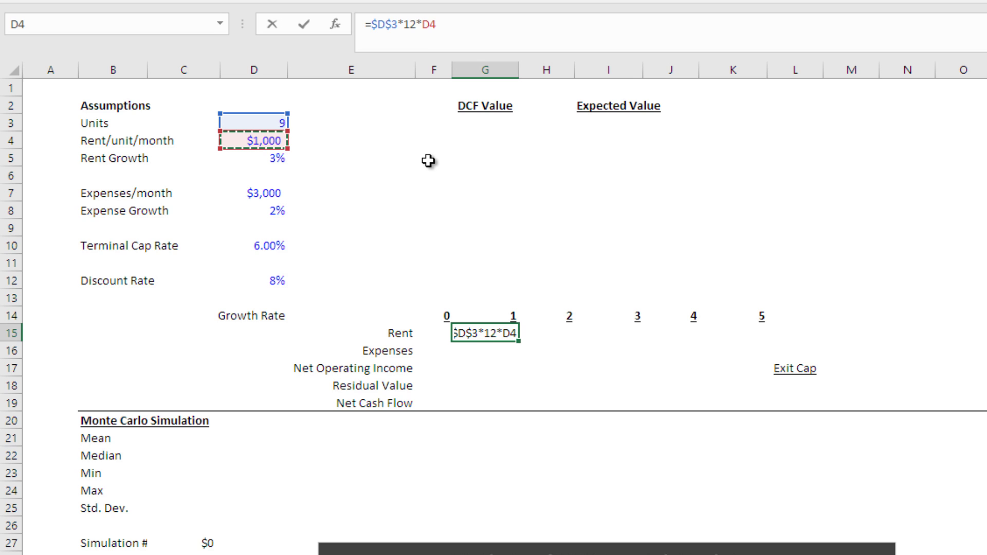
key("F4")
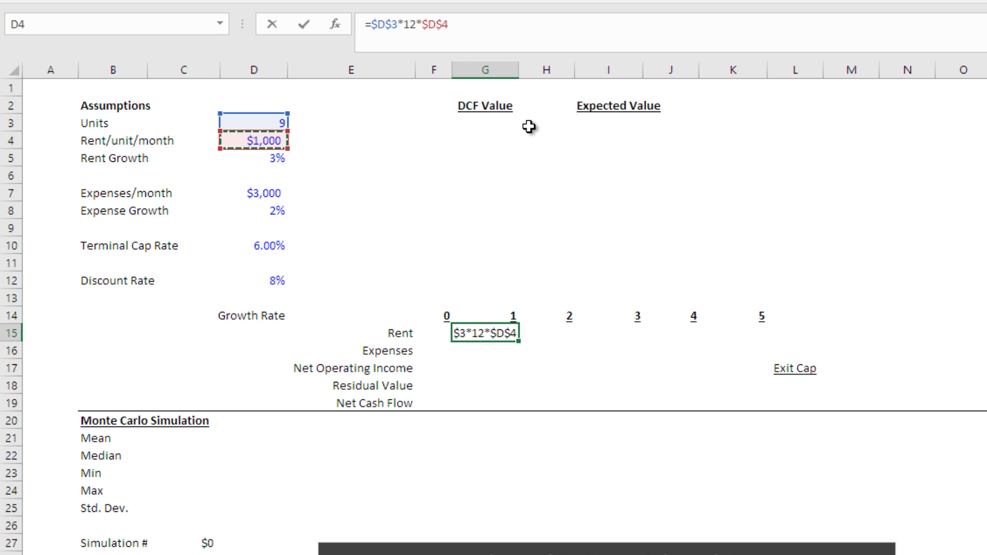
type("*(")
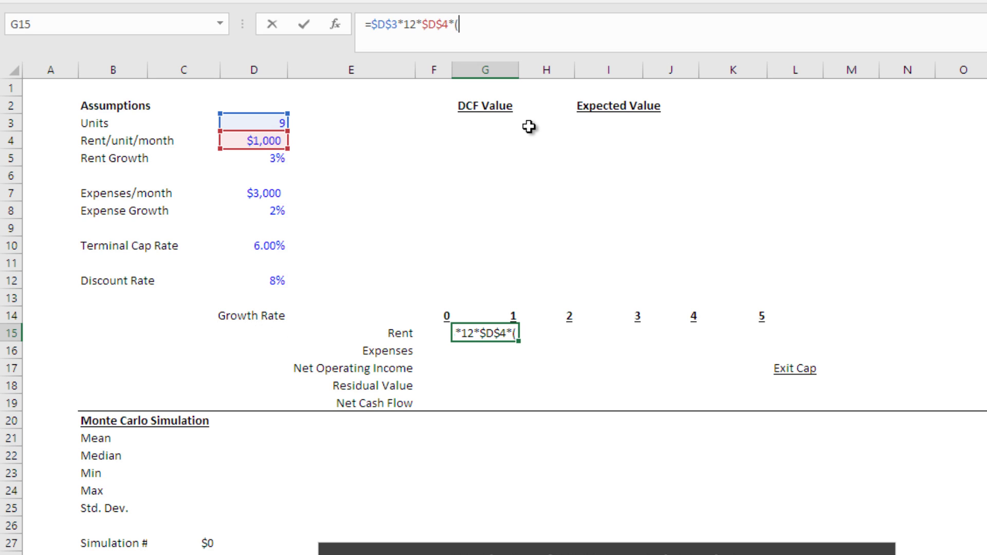
type("1+")
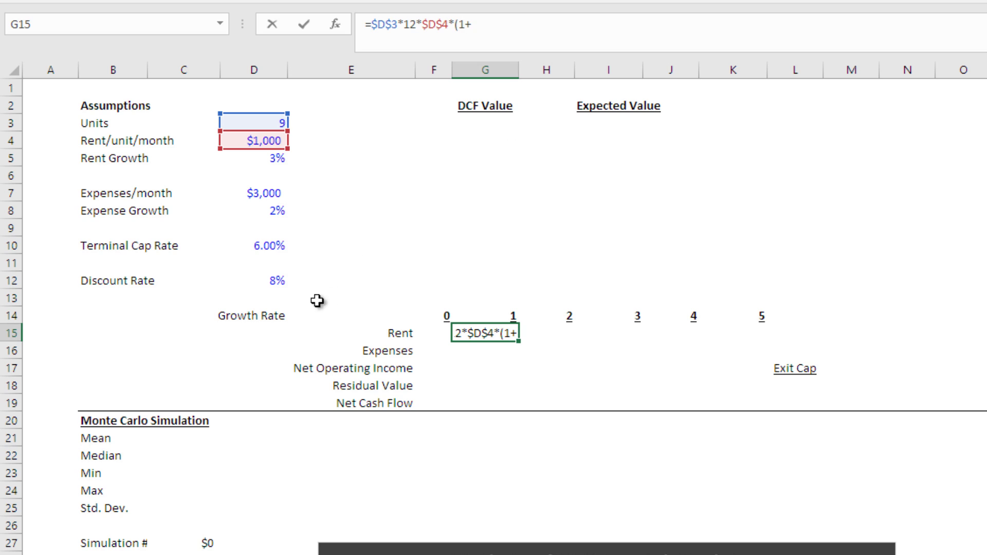
left_click(265, 331)
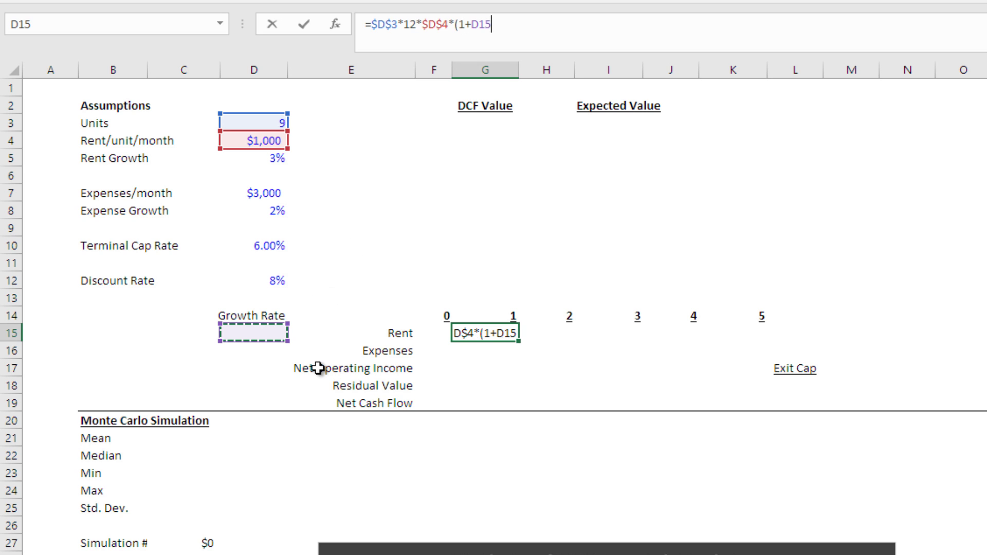
key("F4")
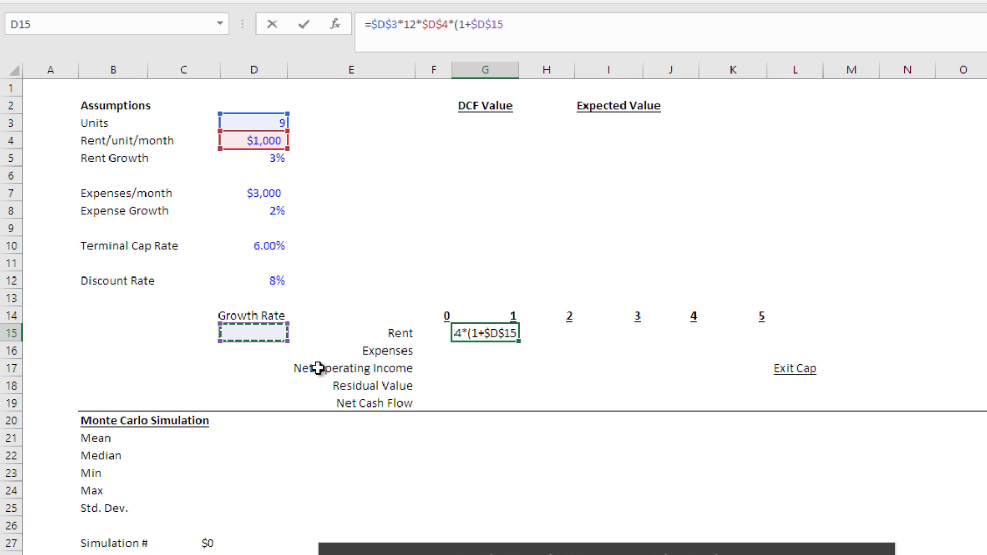
type(")^(")
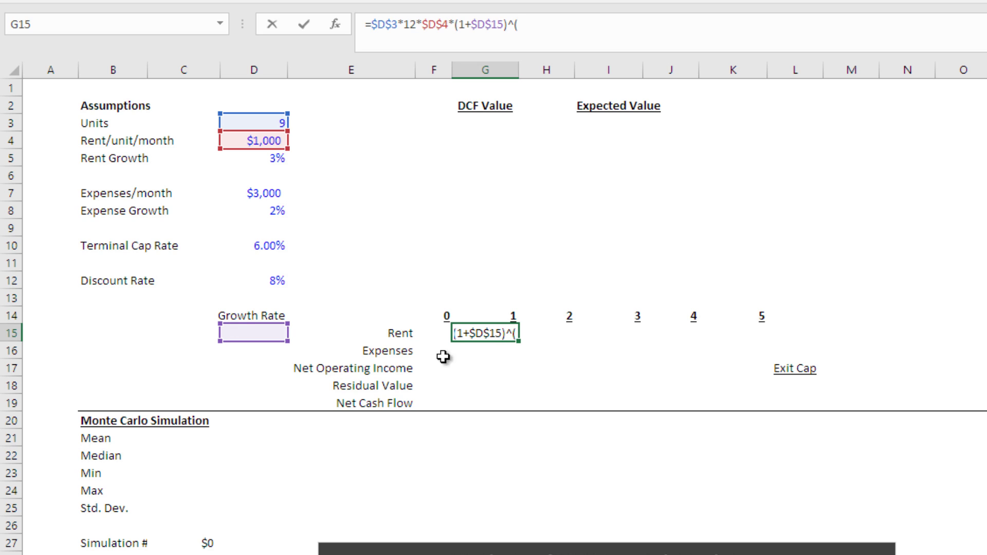
left_click(499, 316)
type("-1")
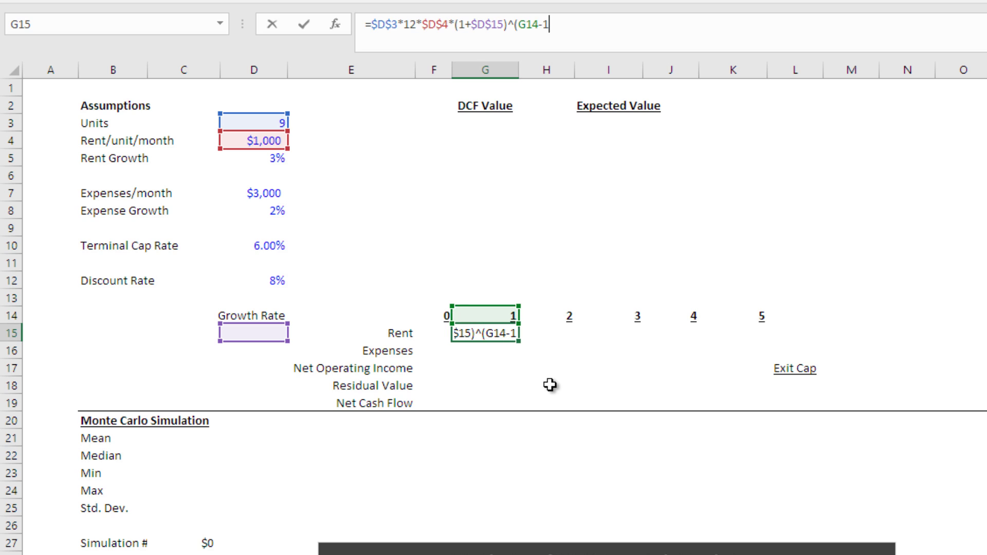
type(")")
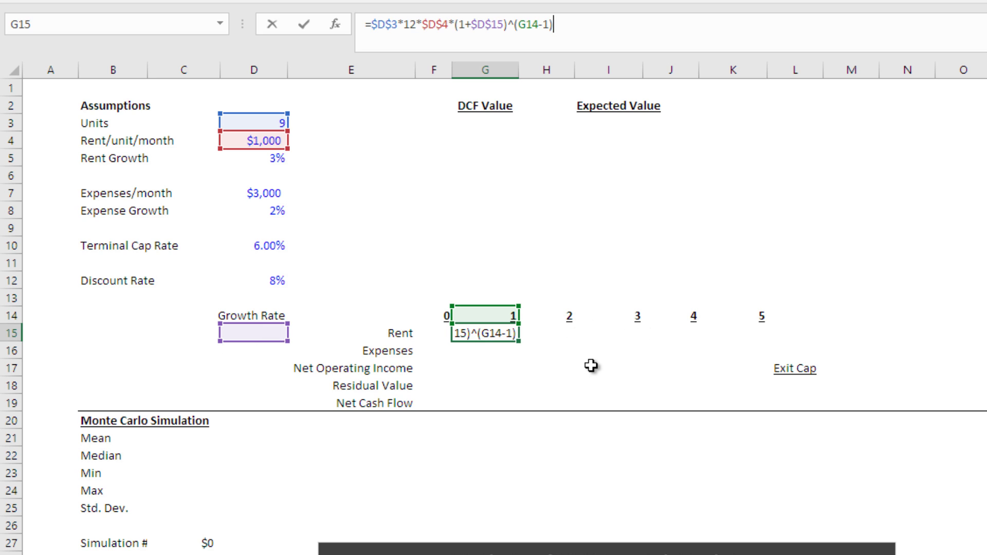
key("ctrl+Return")
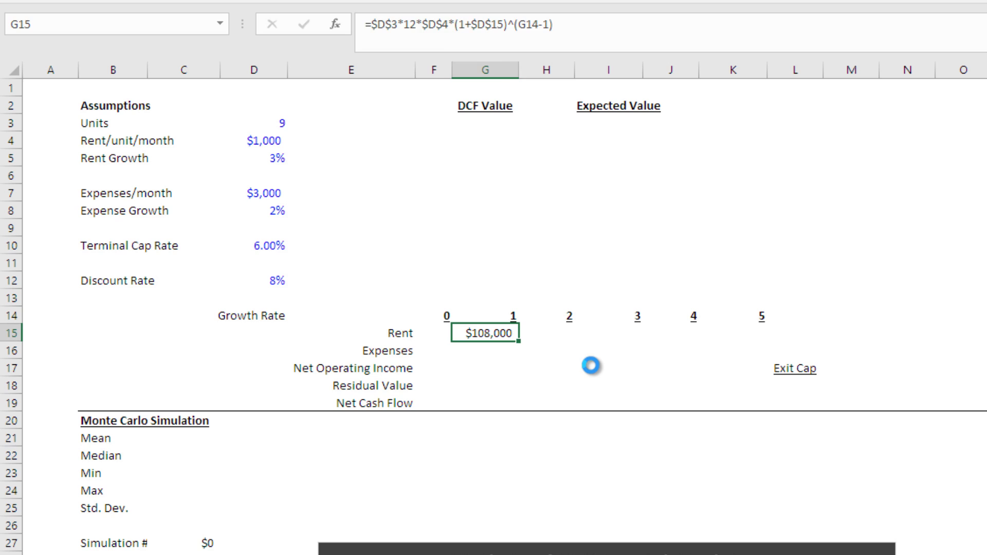
- Copy the rent formula into H15:K15 and enter a 3% rent growth rate in D15
key("ctrl+c")
key("Right")
key("shift+Right")
key("shift+Right")
key("shift+Right")
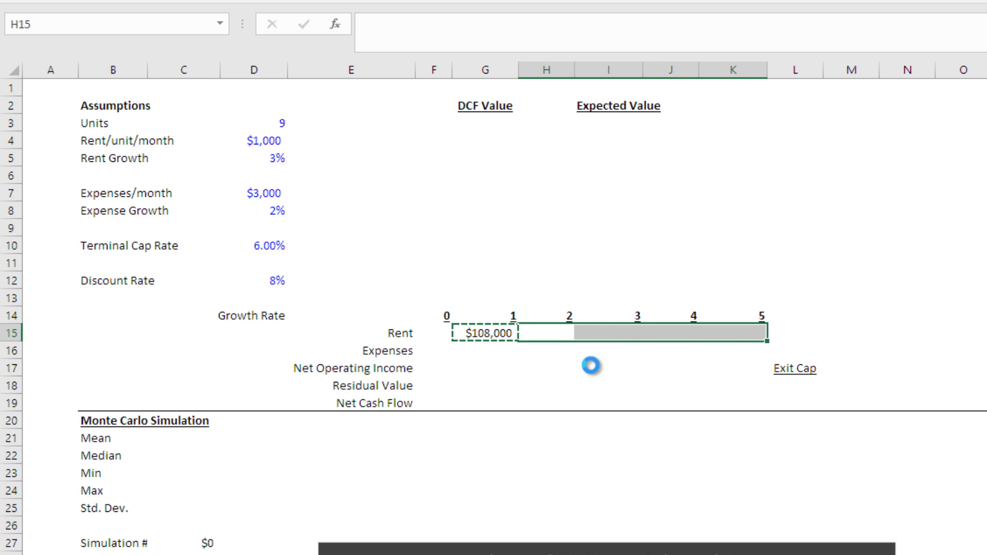
key("ctrl+v")
key("Escape")
key("Left")
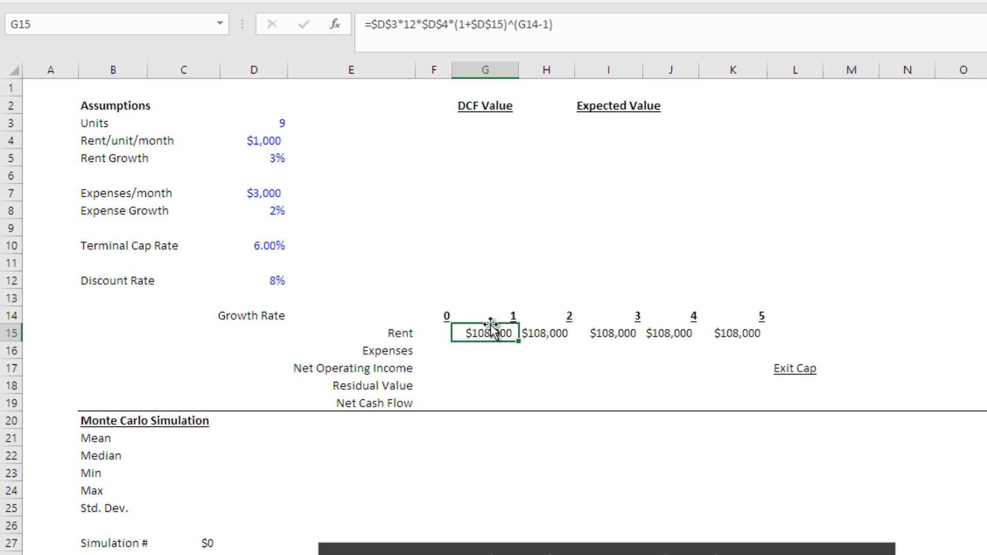
left_click_drag(496, 333, 735, 333)
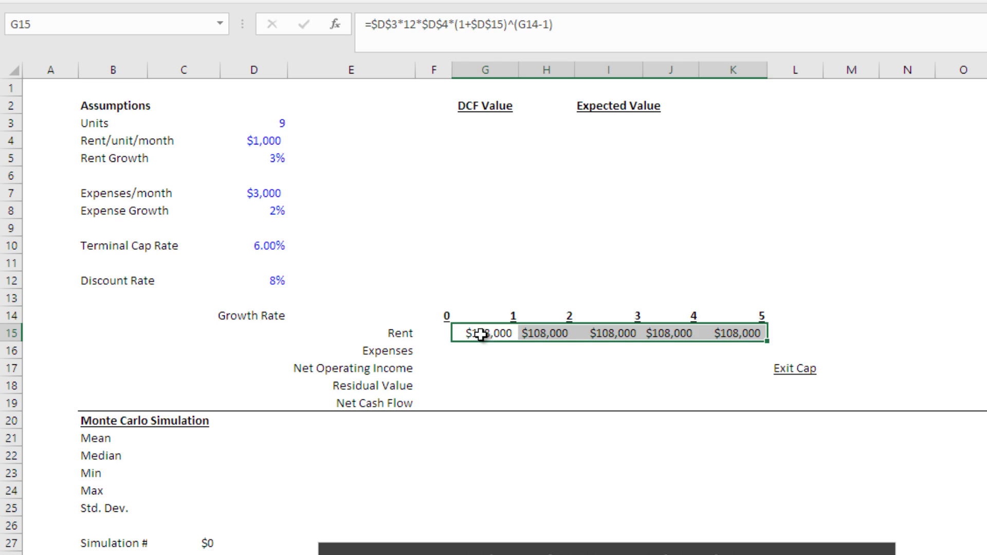
left_click(250, 333)
type("3%")
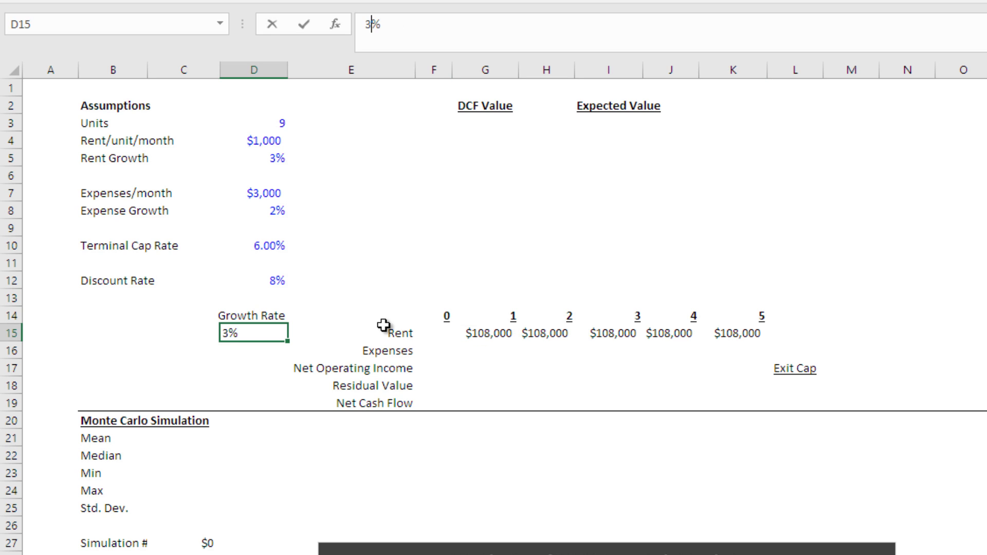
key("Return")
key("Up")
key("Right")
key("Right")
key("Right")
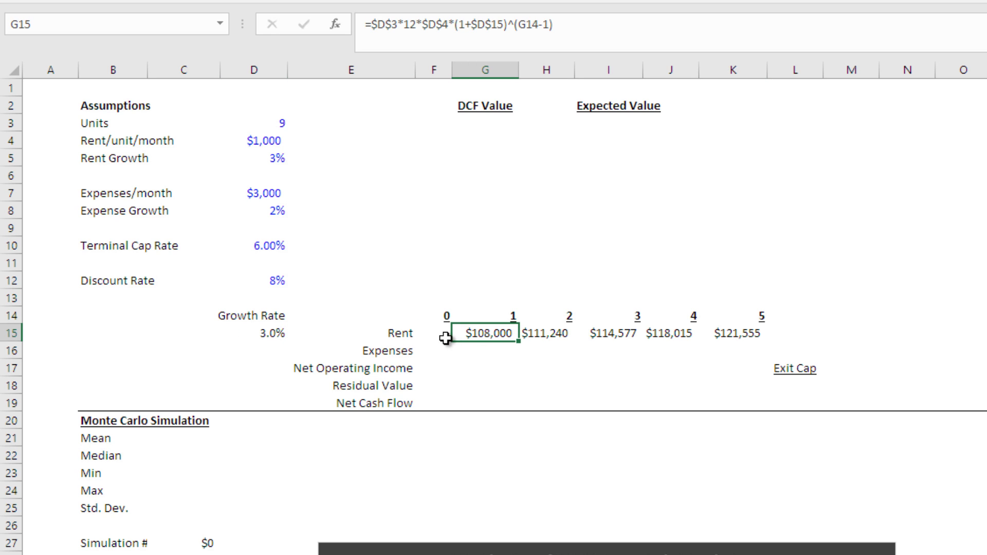
- Enter the year-1 expenses formula =$D$7*12*(1+$D$16)^(G14-1) in G16
left_click(487, 347)
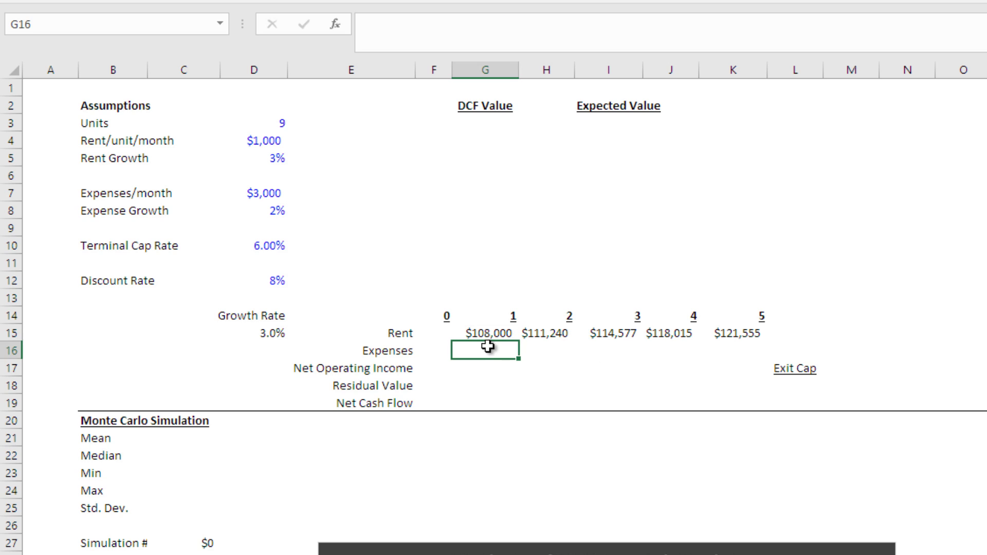
type("=")
left_click(261, 192)
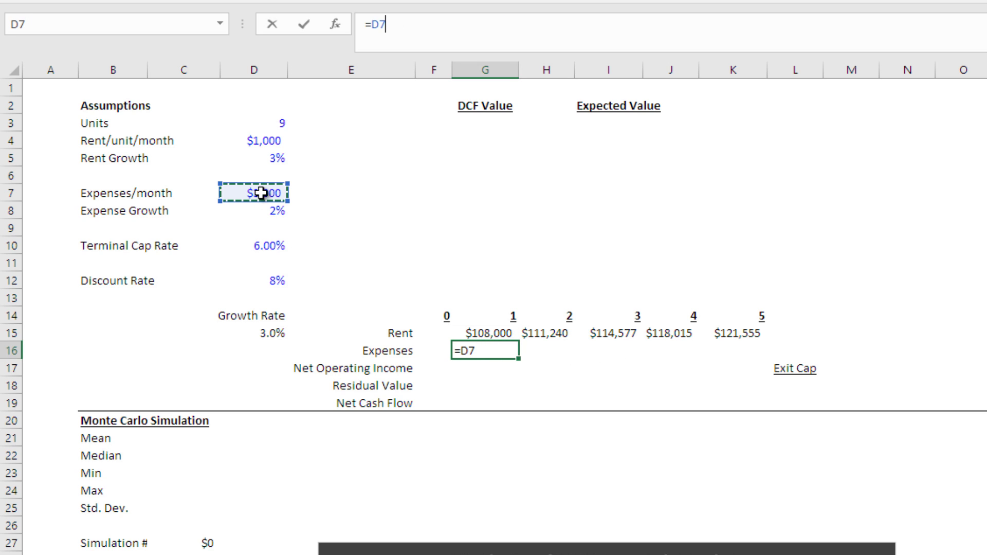
key("F4")
type("*12")
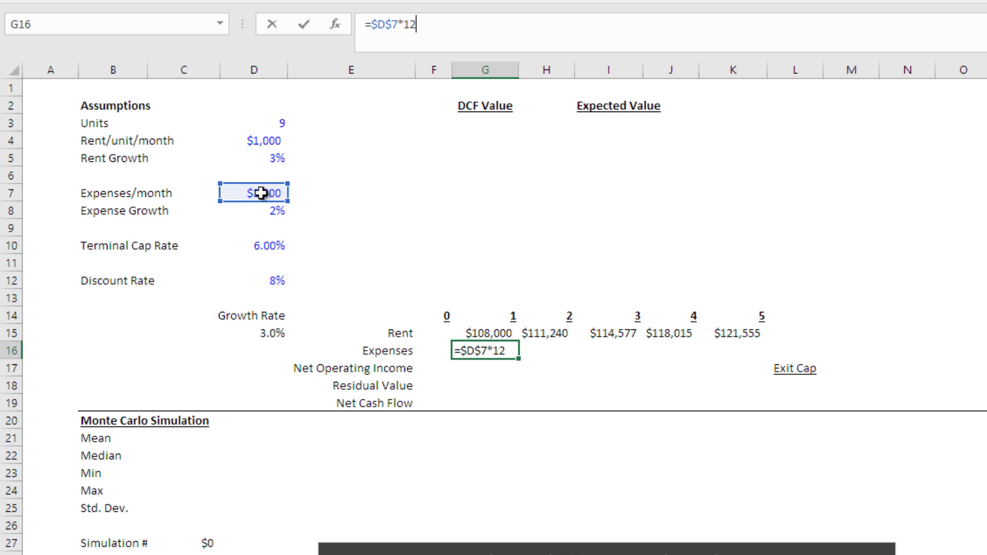
type("*(")
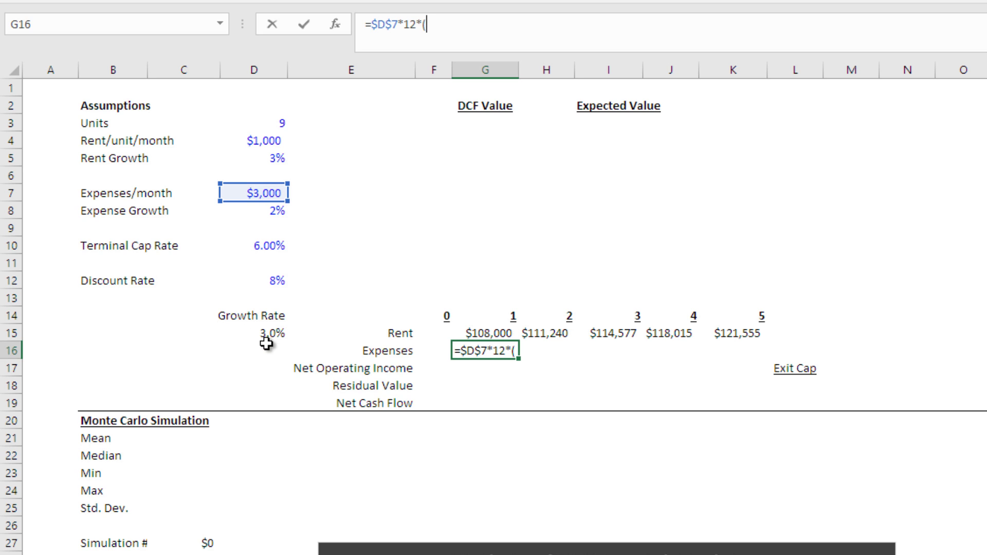
left_click(266, 343)
type("1+")
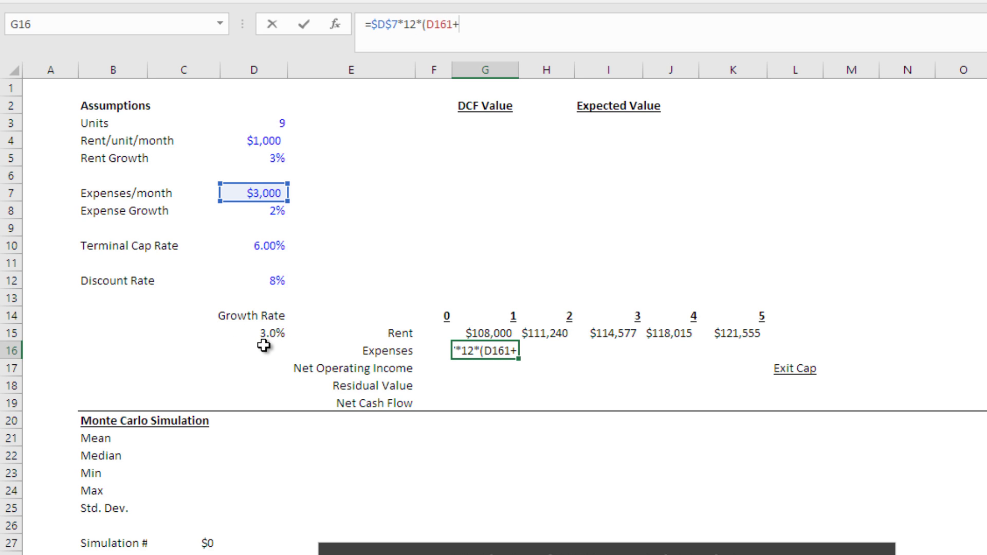
key("BackSpace")
key("BackSpace")
key("BackSpace")
key("BackSpace")
key("BackSpace")
type("1+")
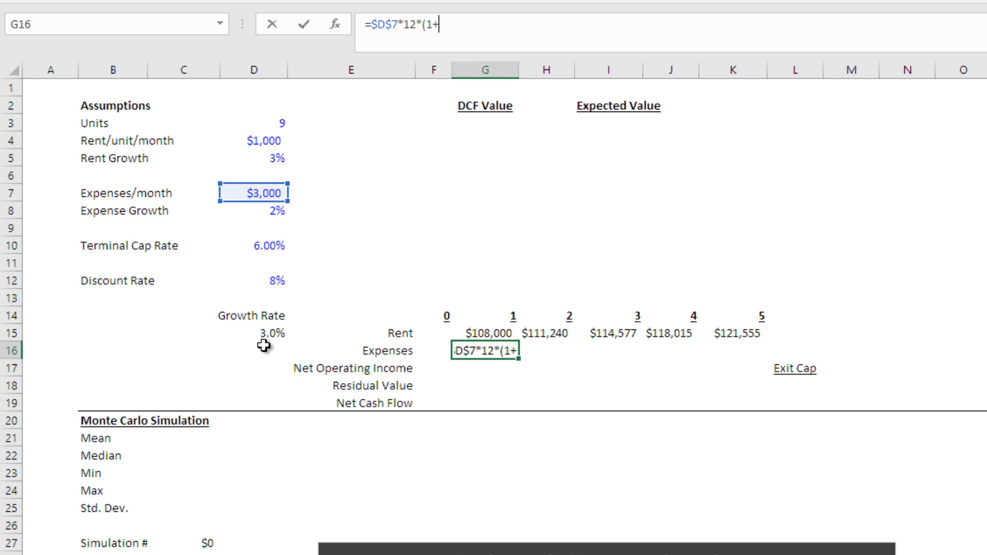
left_click(259, 350)
key("F4")
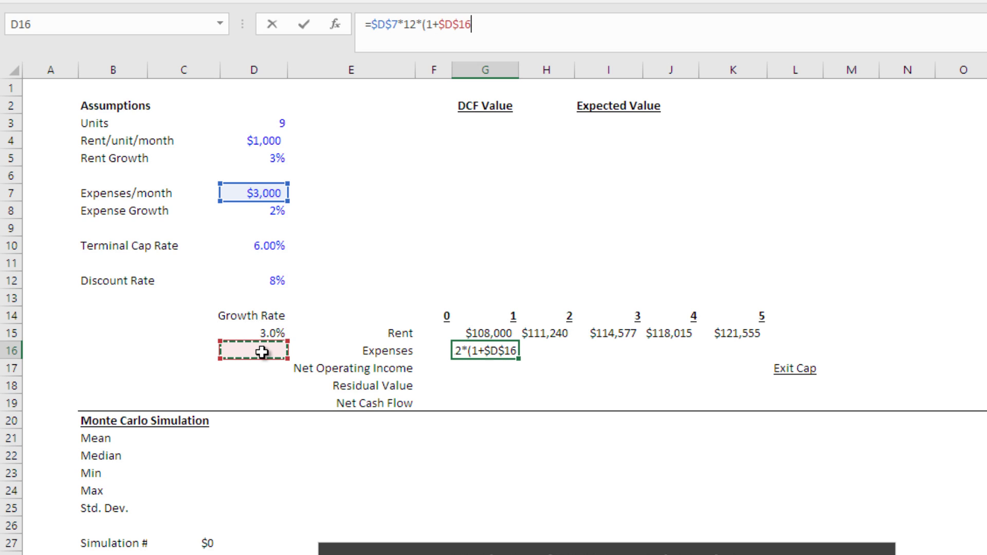
type(")^(")
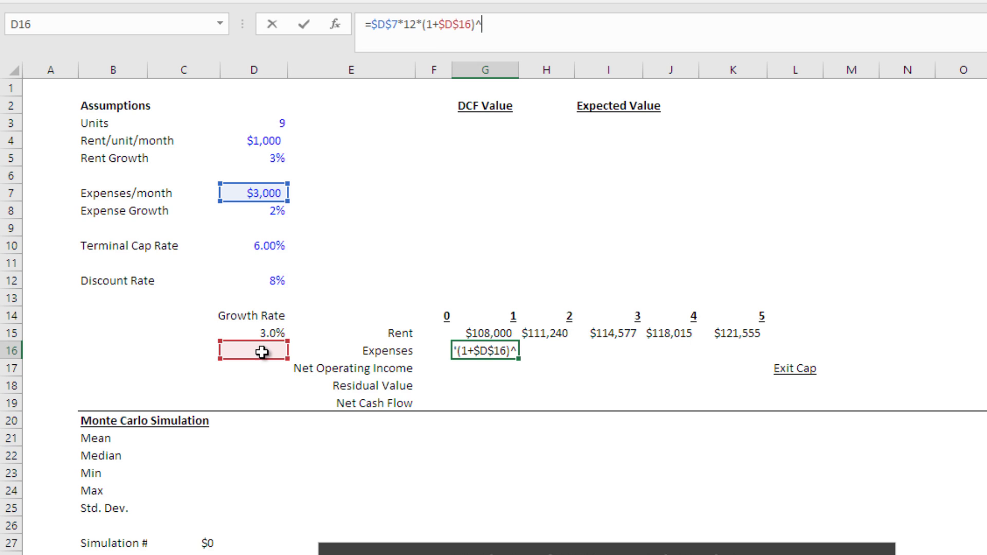
left_click(490, 314)
type("-1)")
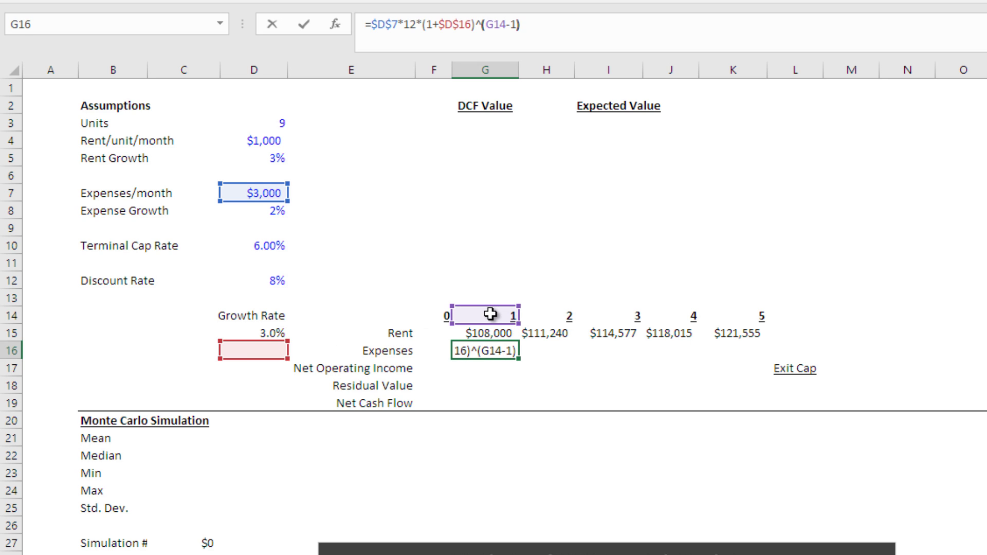
key("Return")
- Copy the expenses formula into H16:K16 and enter a 2% expense growth rate in D16
key("Up")
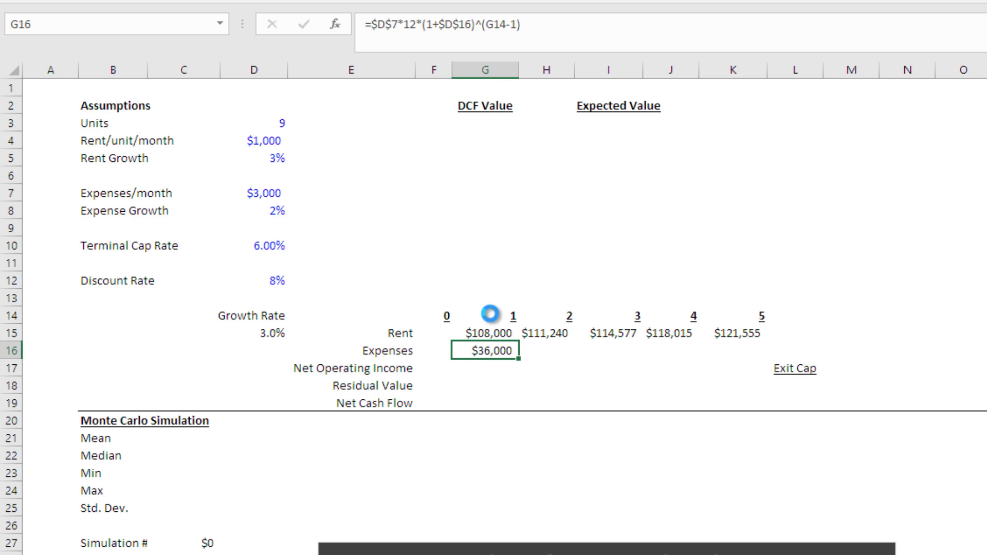
key("ctrl+c")
key("Right")
key("shift+Right")
key("shift+Right")
key("shift+Right")
key("ctrl+v")
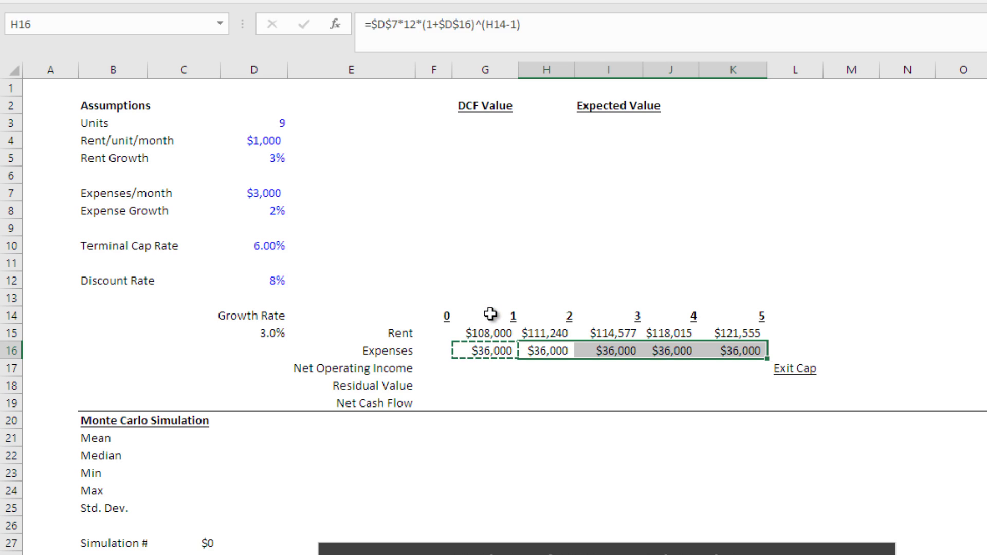
key("Escape")
key("Left")
key("Left")
key("Left")
key("Left")
type("2%")
key("Return")
key("Up")
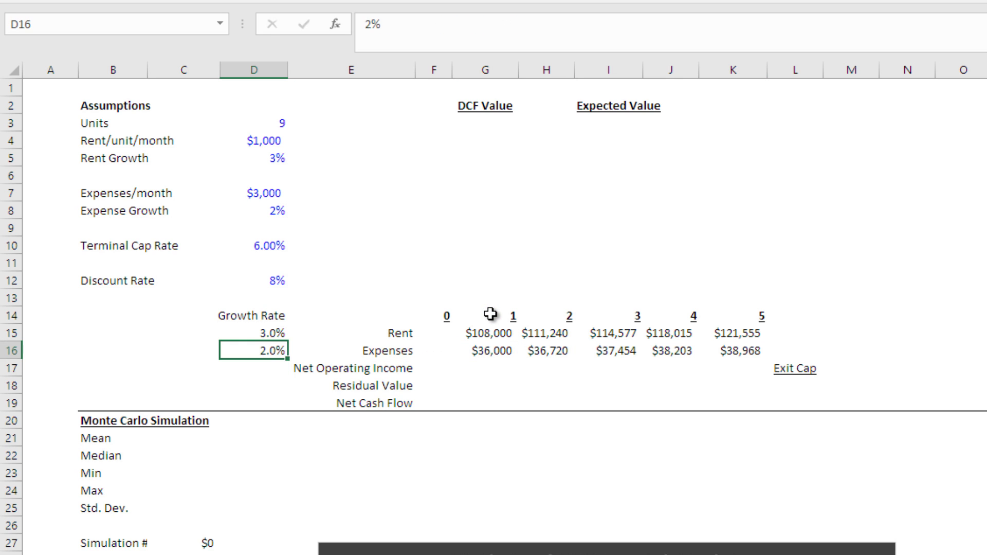
key("Right")
key("Right")
key("Right")
key("Right")
key("Right")
key("Right")
key("Left")
key("Left")
key("Down")
key("Left")
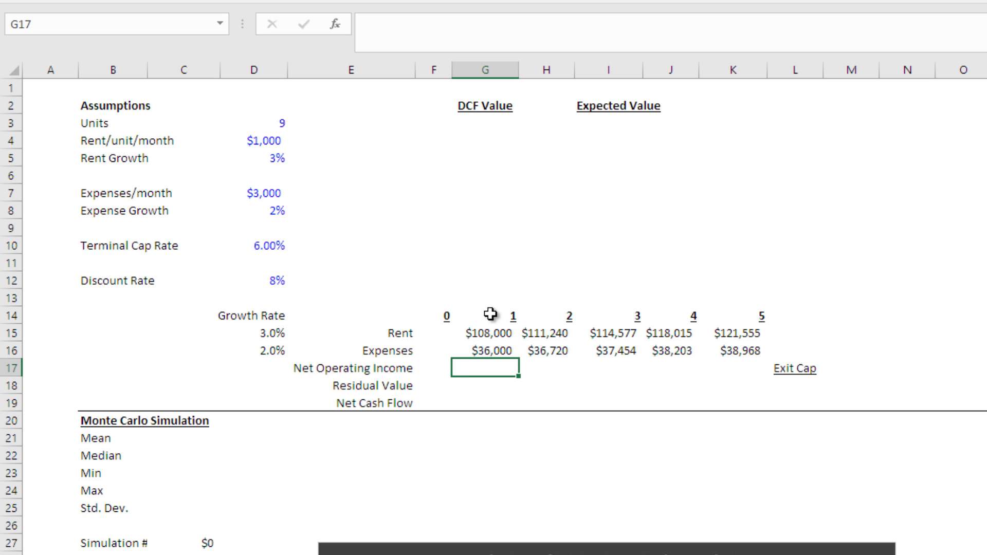
- Enter the year-1 net operating income formula =G15-G16 in G17
type("=")
key("Up")
key("Up")
key("Up")
key("Down")
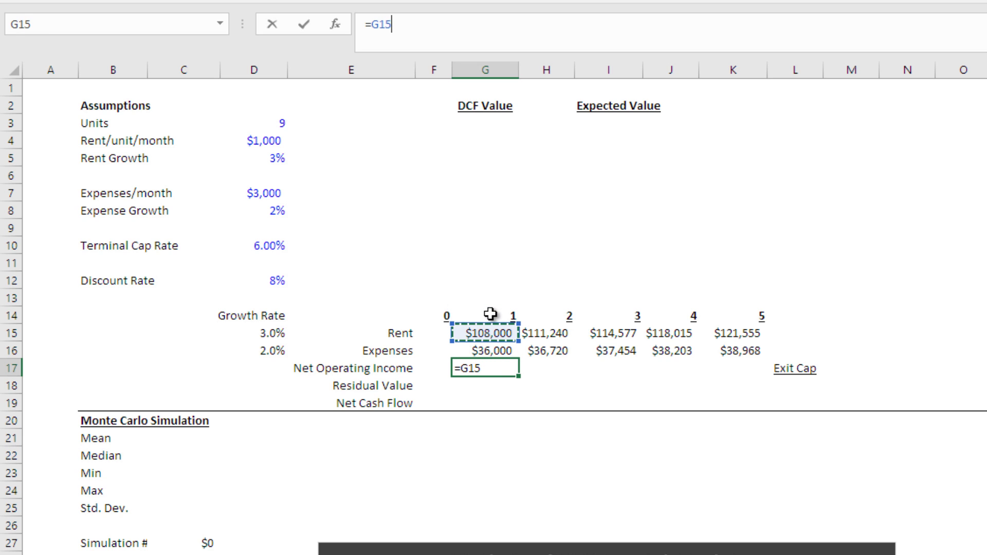
type("-")
key("Up")
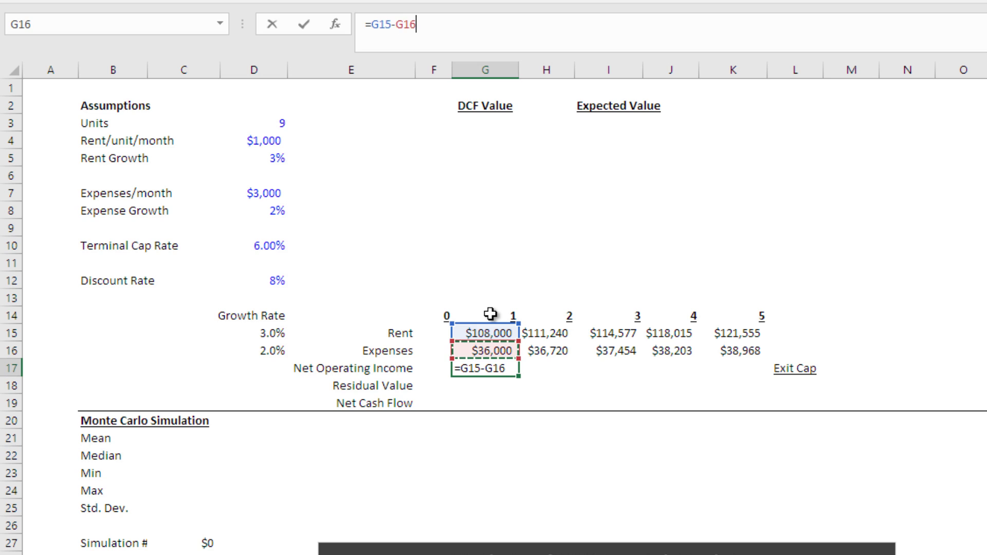
key("Return")
key("Up")
key("Up")
key("Up")
key("Down")
key("Down")
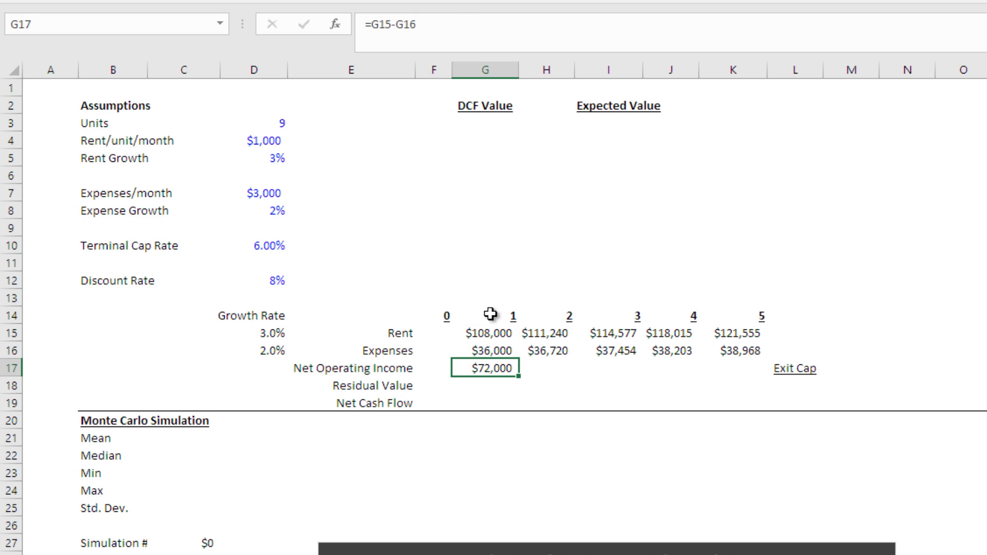
- Copy the NOI formula into H17:K17 for years 2–5
key("ctrl+c")
key("Right")
key("shift+Right")
key("shift+Right")
key("shift+Right")
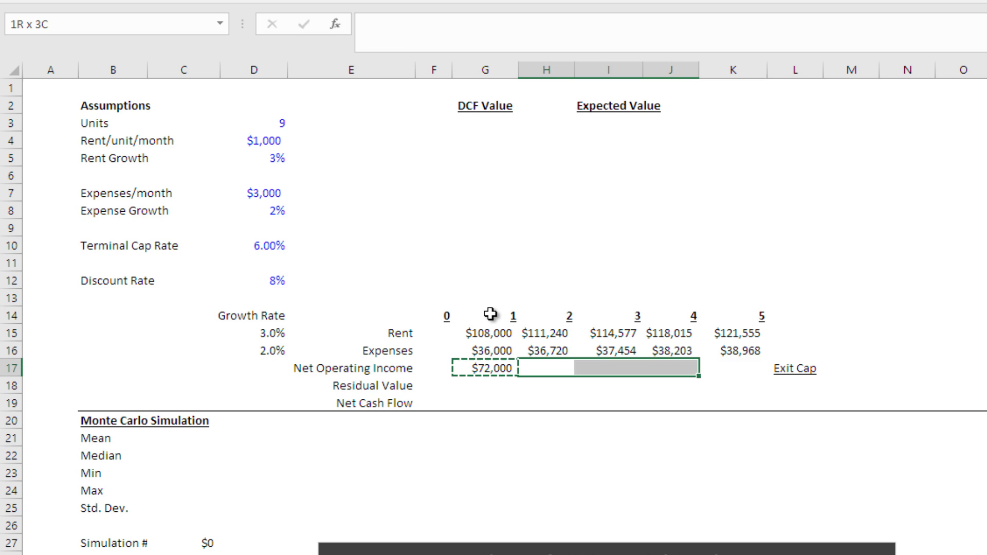
key("ctrl+v")
key("Escape")
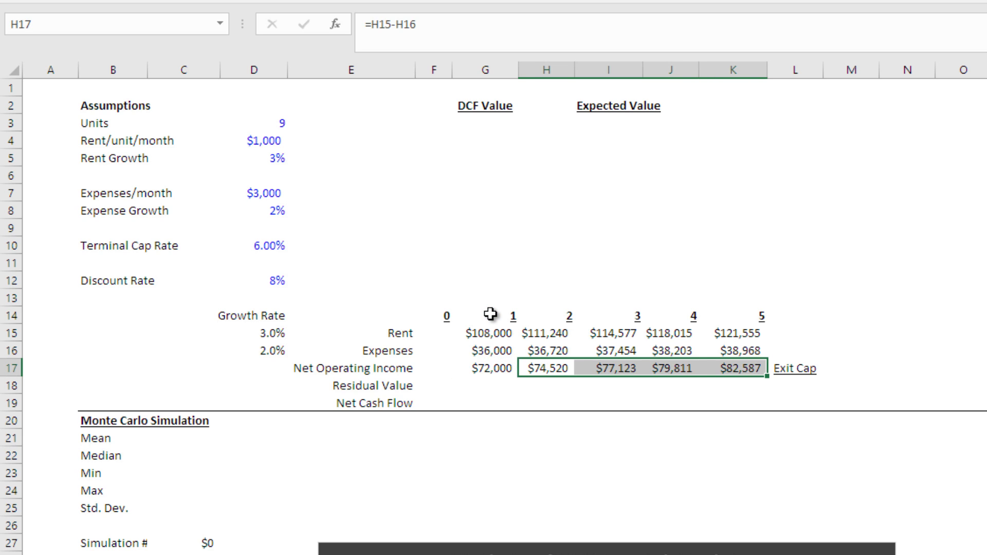
key("Left")
- Enter a 6% exit cap rate in L18
key("Down")
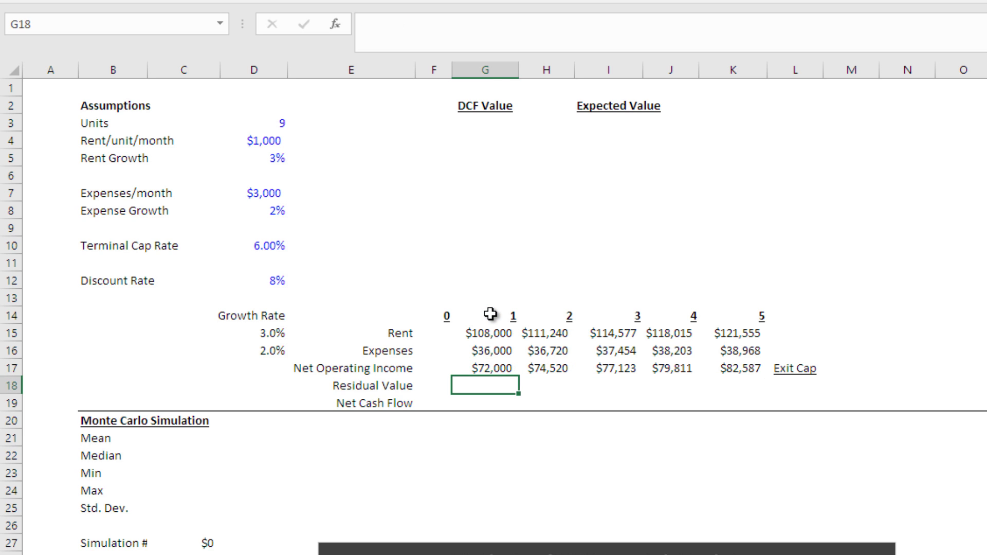
key("Down")
key("Up")
key("Right")
key("Right")
key("Right")
key("Right")
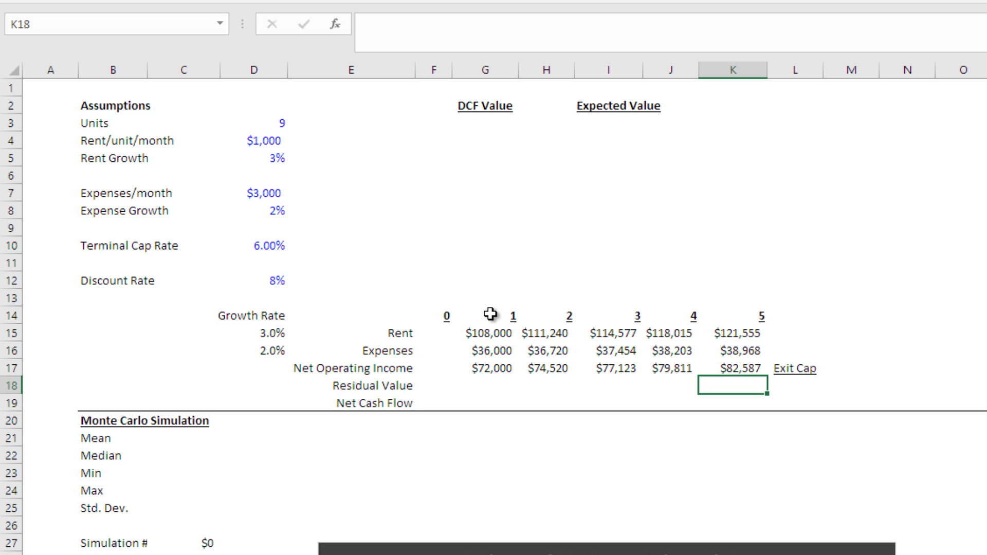
key("Right")
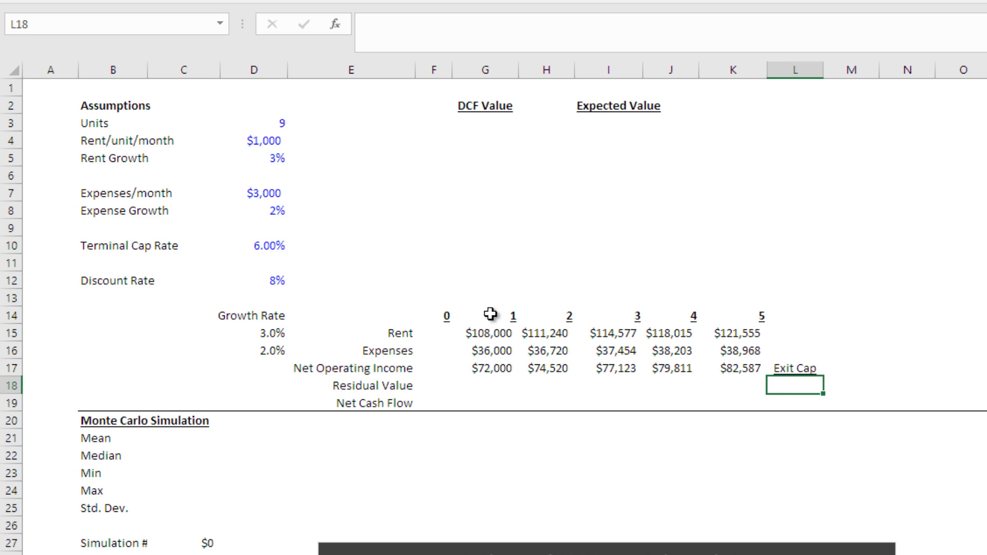
type("6%")
key("Return")
key("Up")
- Enter =K17/L18 in K18 and widen column K so $1,376,457 displays
key("Left")
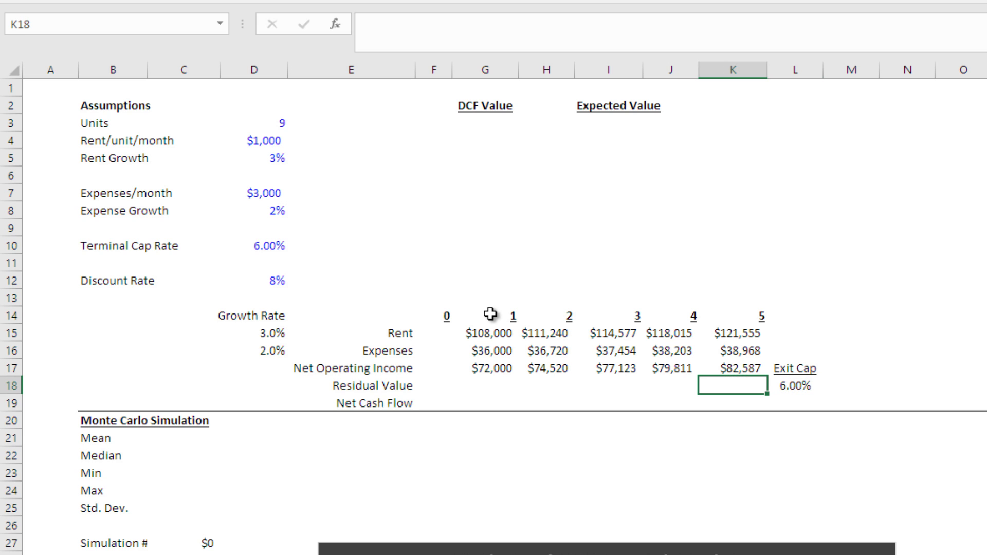
type("=")
key("Up")
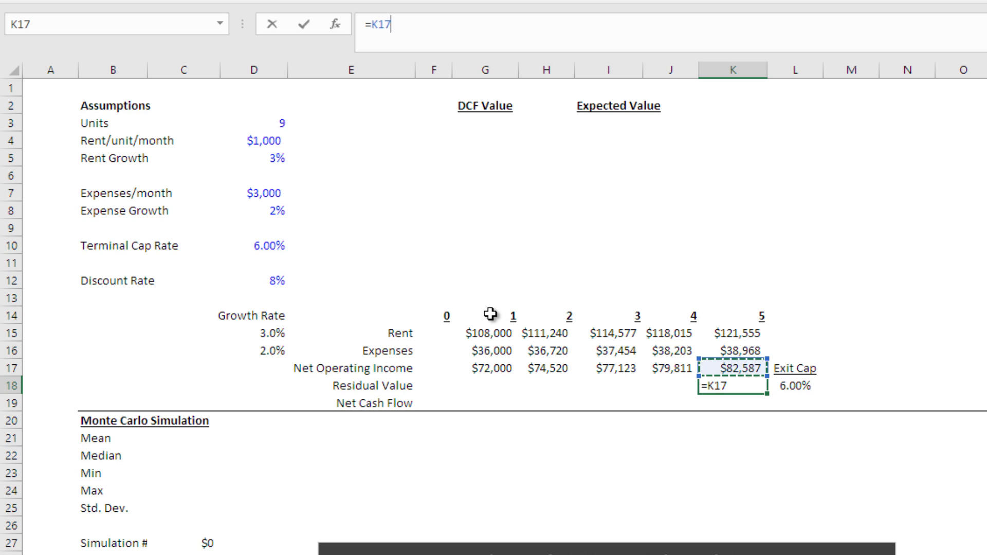
type("/")
key("Right")
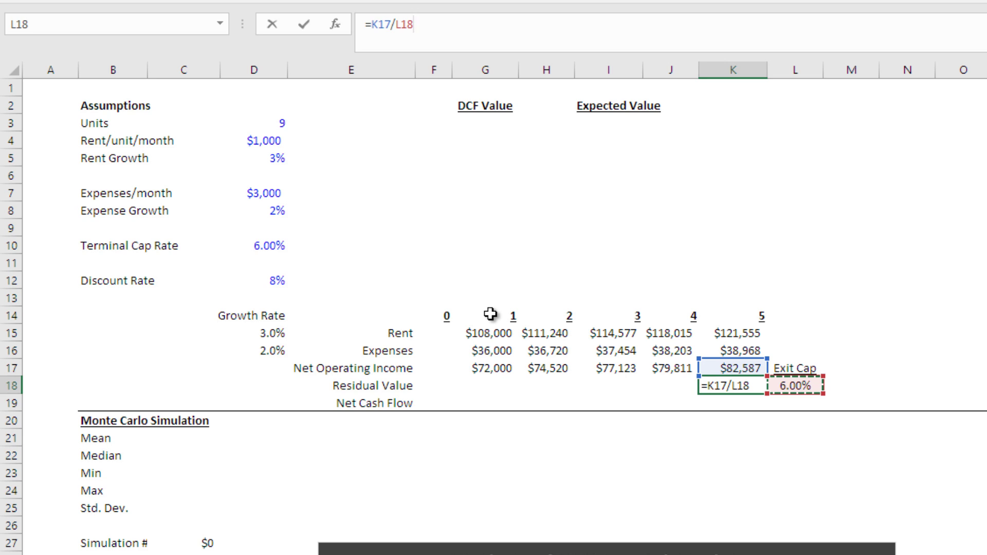
key("Return")
key("Up")
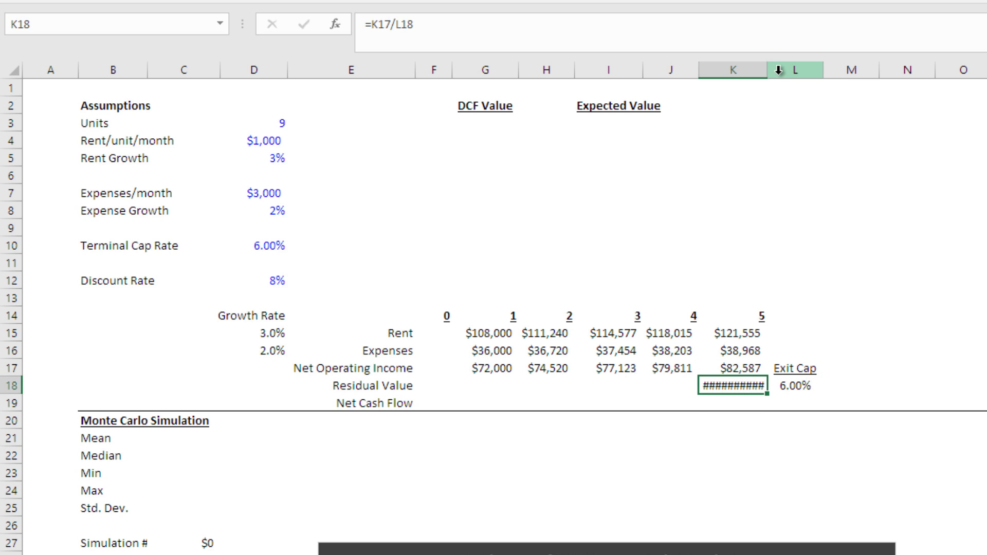
left_click_drag(769, 73, 782, 73)
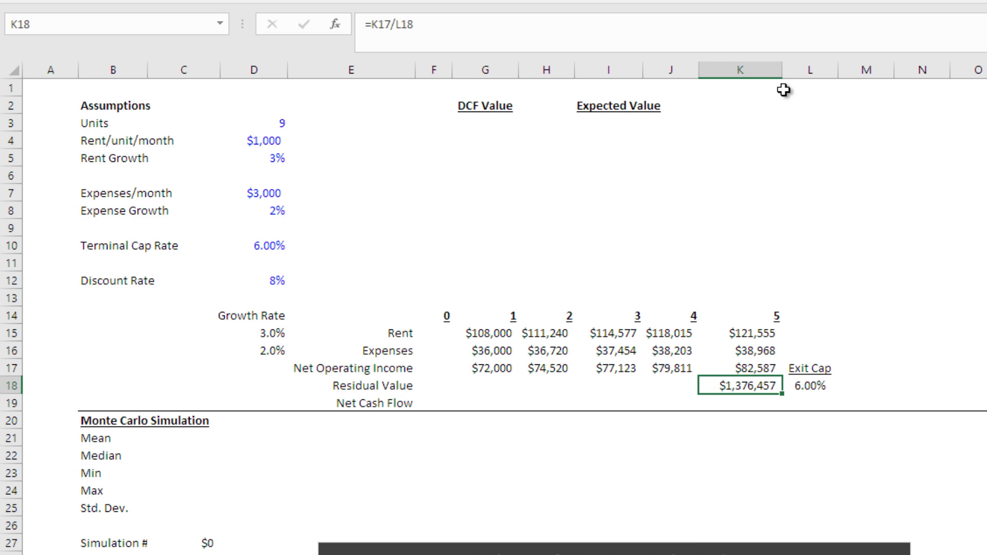
left_click_drag(780, 76, 765, 76)
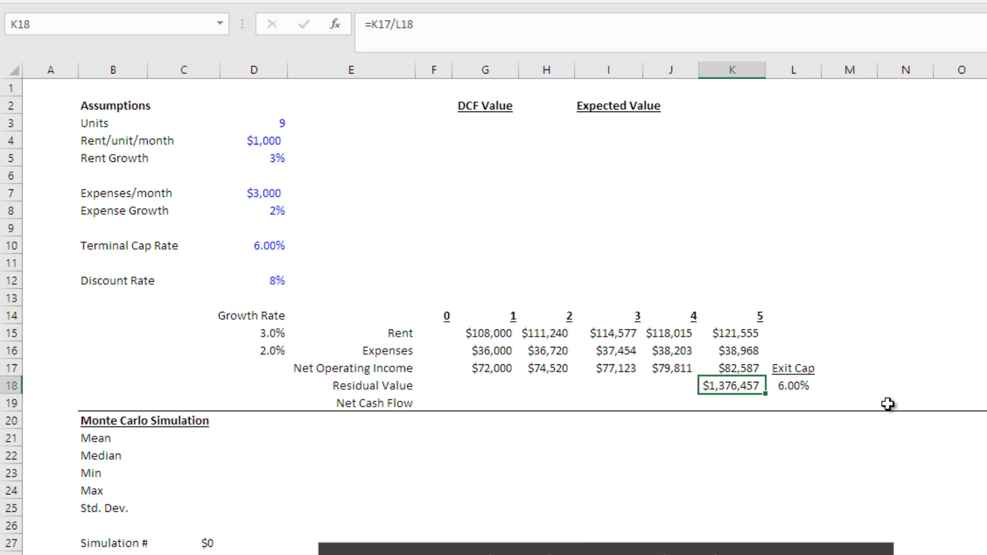
- Enter the year-1 net cash flow formula =G17+G18 in G19
key("Down")
key("Left")
key("Left")
key("Left")
key("Left")
type("=")
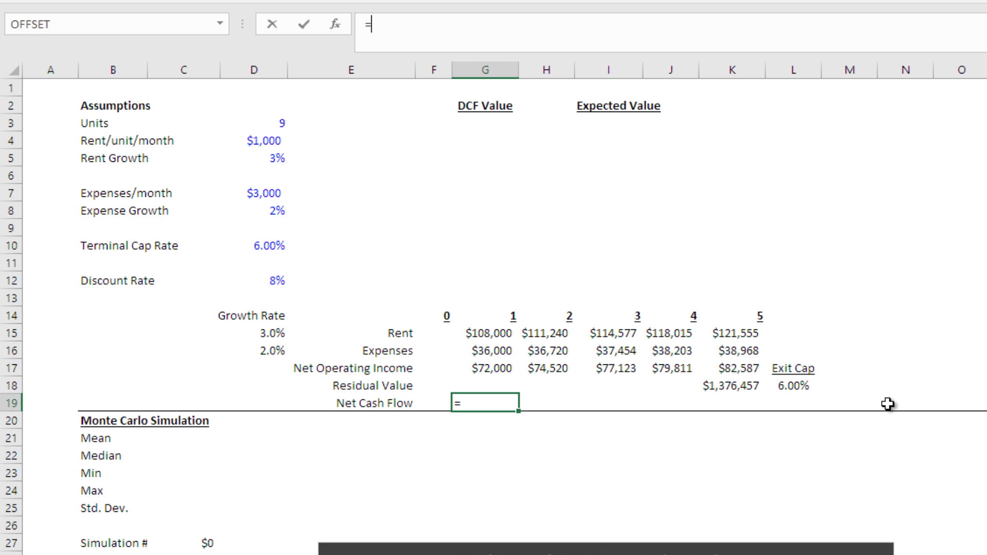
key("Up")
key("Up")
type("+")
key("Up")
key("Return")
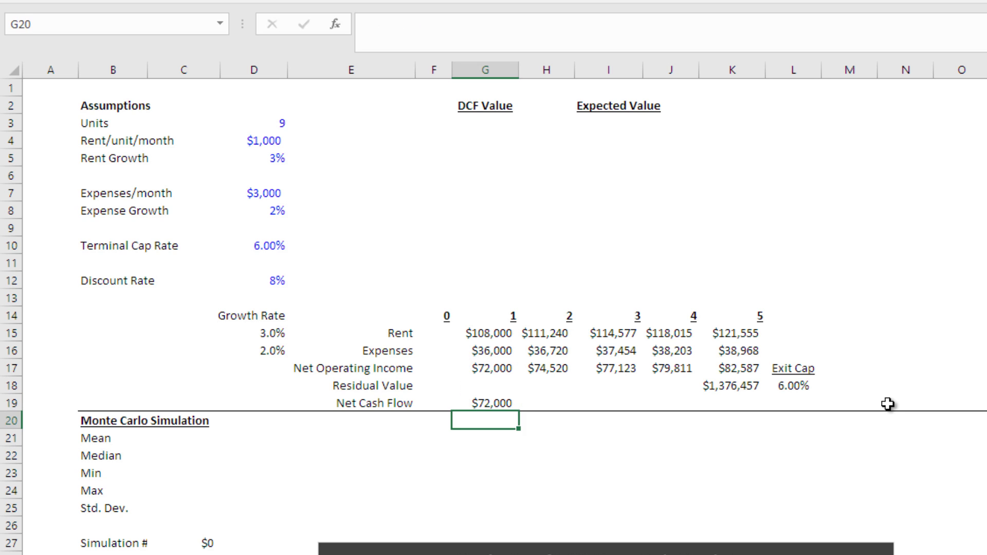
key("Up")
- Copy the net cash flow formula into H19:K19 and check the year-5 formulas
key("ctrl+c")
key("Right")
key("shift+Right")
key("shift+Right")
key("shift+Right")
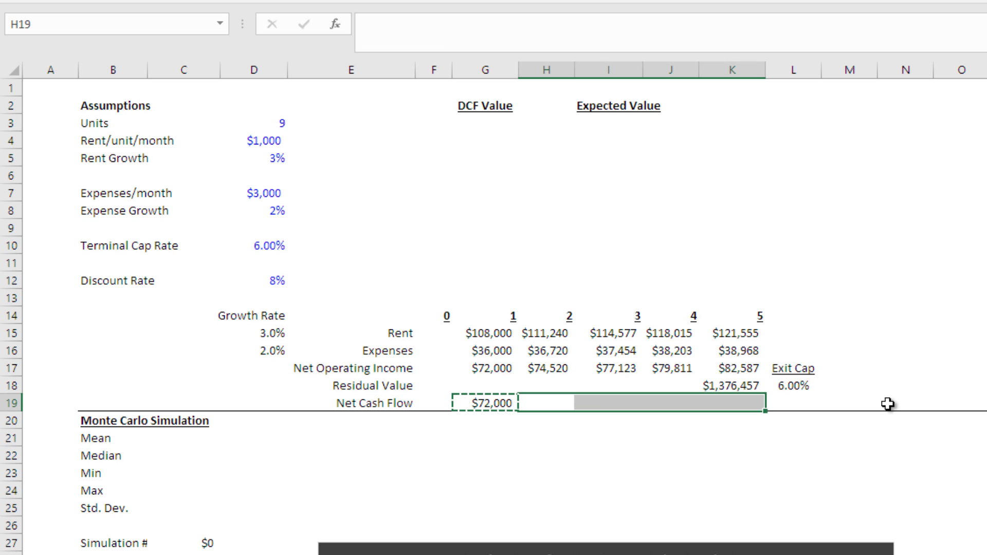
key("ctrl+v")
key("Escape")
key("Left")
key("Right")
key("Right")
key("Right")
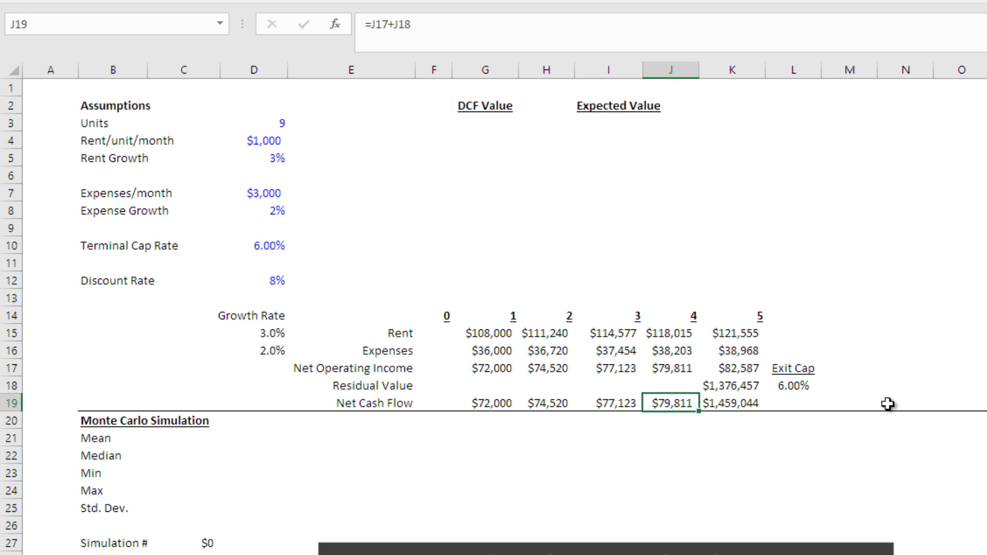
key("Right")
key("Left")
key("Right")
key("Up")
key("Up")
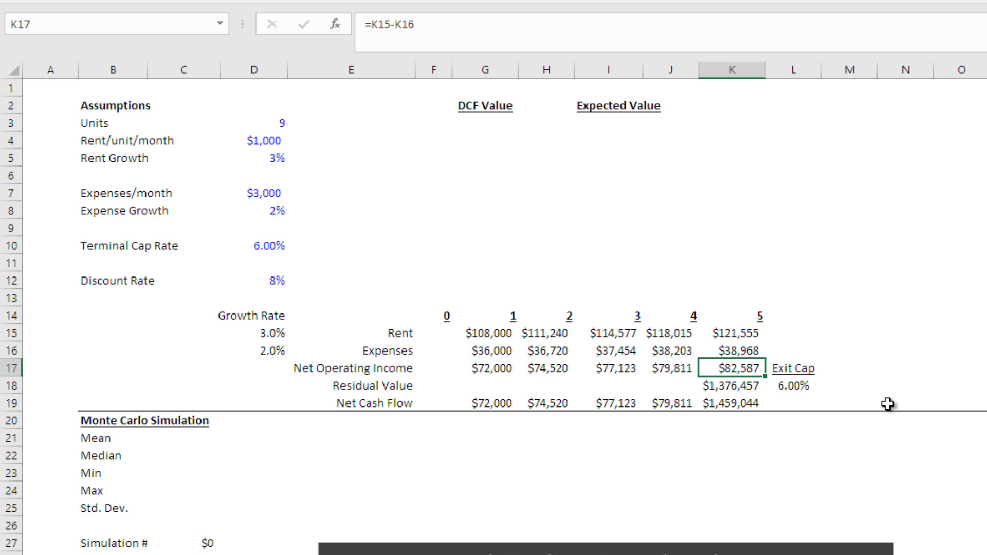
key("Down")
key("Down")
key("Up")
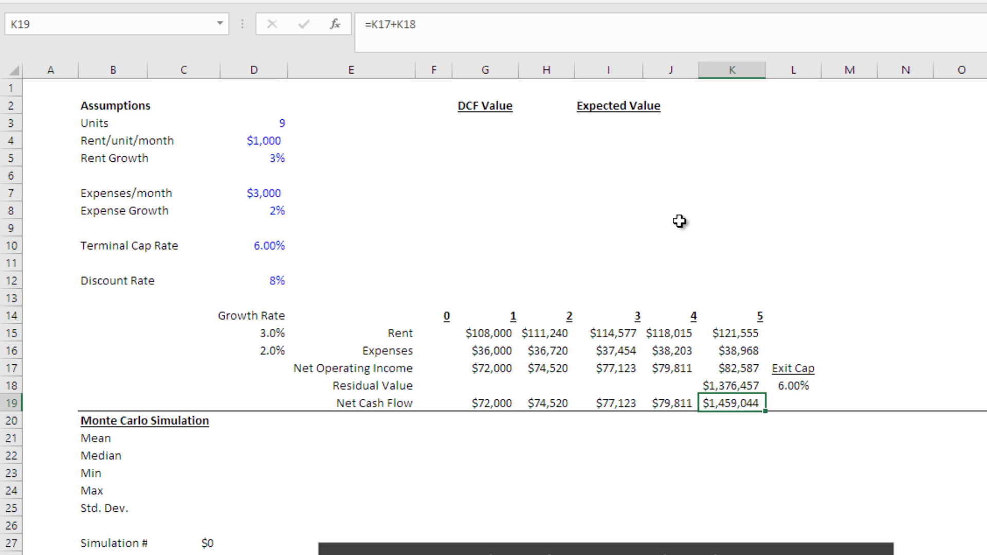
- Review the net cash flows in G19:K19 and the 8% discount rate in D12
left_click(496, 123)
left_click_drag(493, 403, 709, 403)
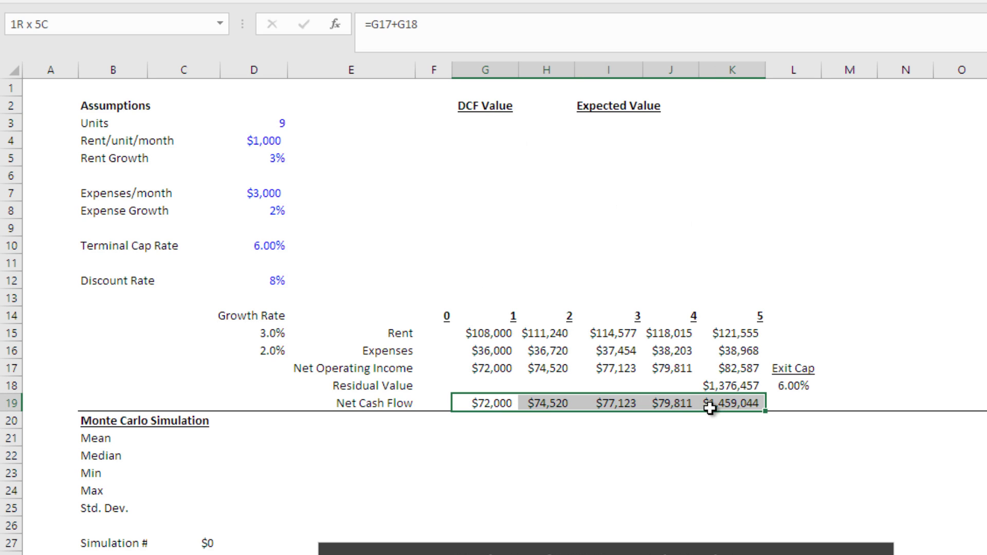
left_click(494, 126)
left_click(268, 277)
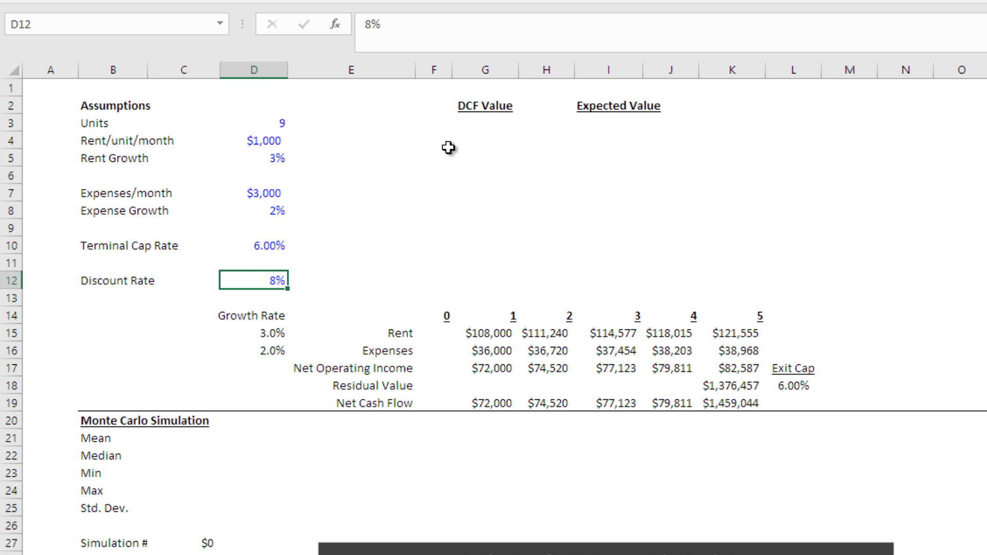
left_click(474, 125)
- Enter =NPV(D12,G19:K19) in G3, giving a DCF Value of $1,243,442
type("=npv")
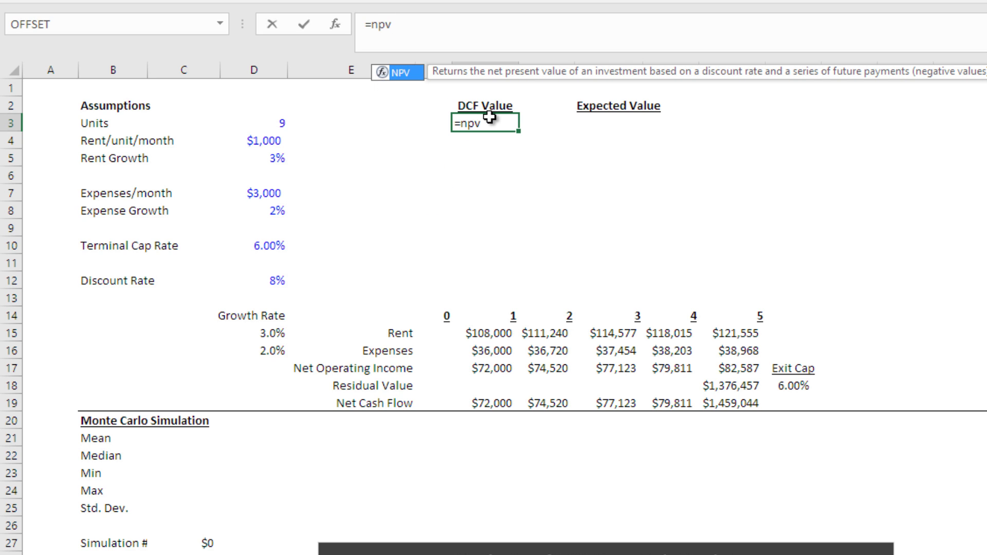
key("Tab")
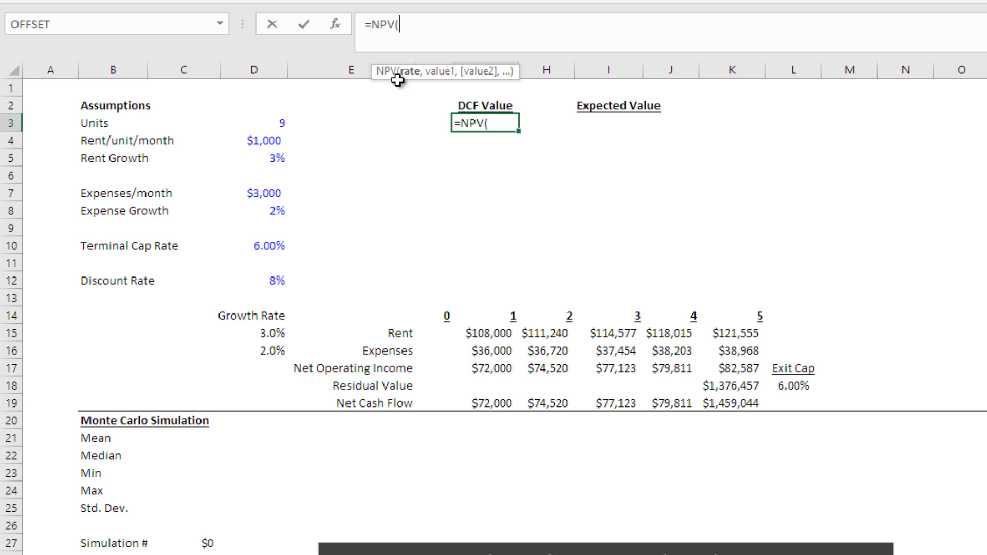
left_click(265, 284)
type(",")
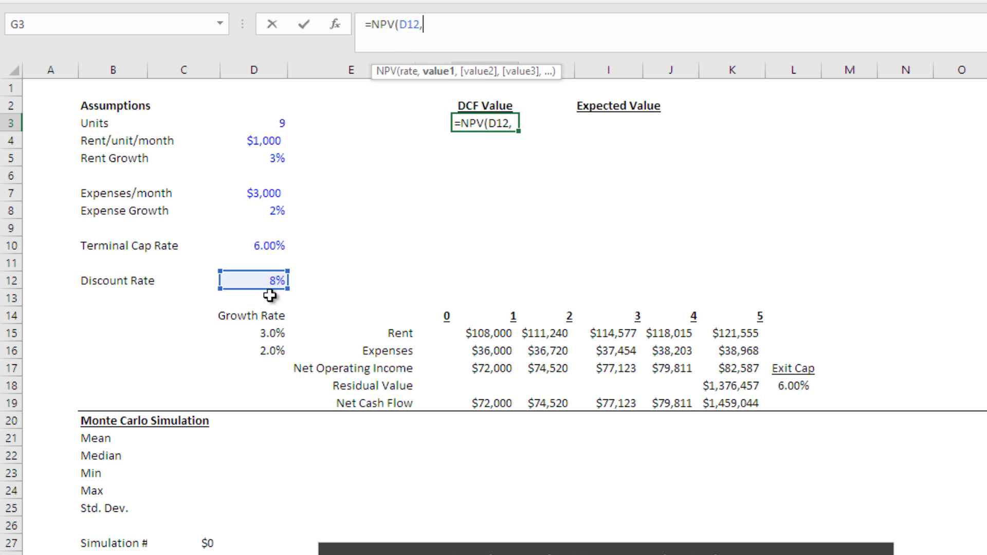
left_click_drag(493, 402, 751, 403)
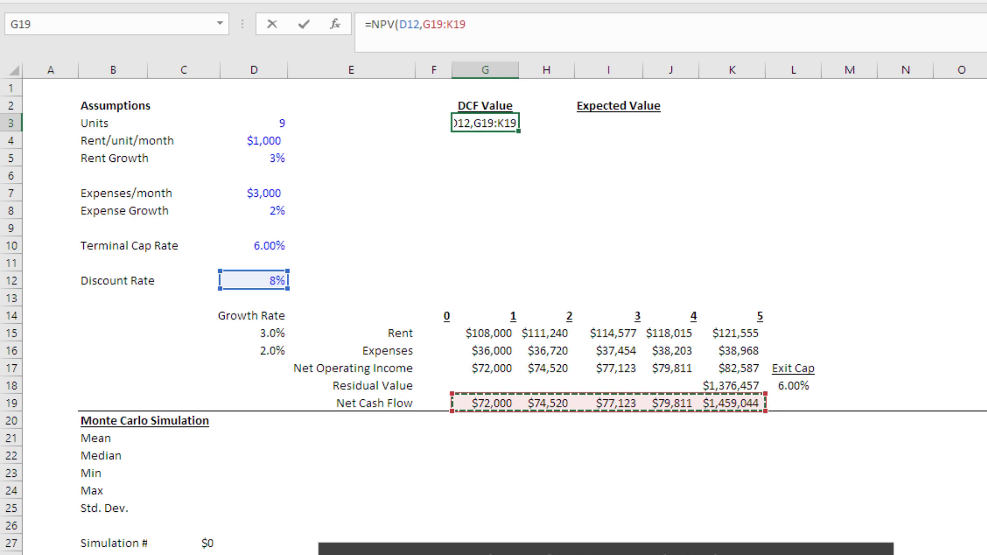
key("Return")
left_click(485, 123)
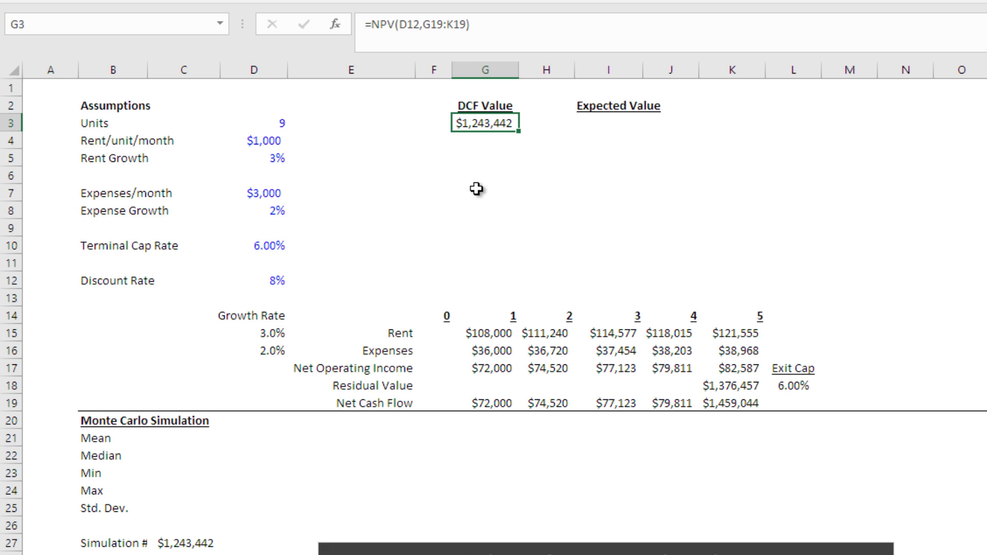
- Enter =-G3 as the year-0 outflow in F19 and autofit column F
left_click(443, 407)
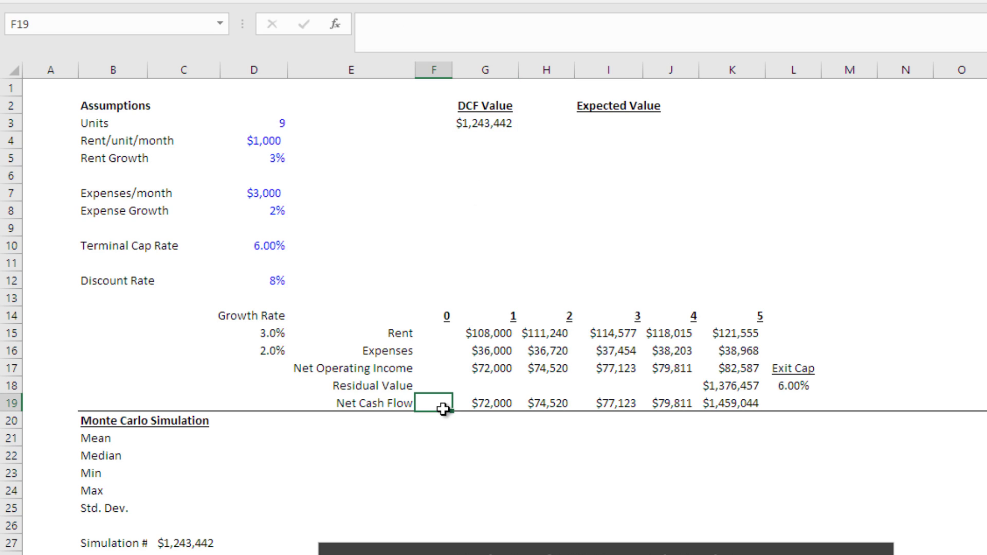
type("=-")
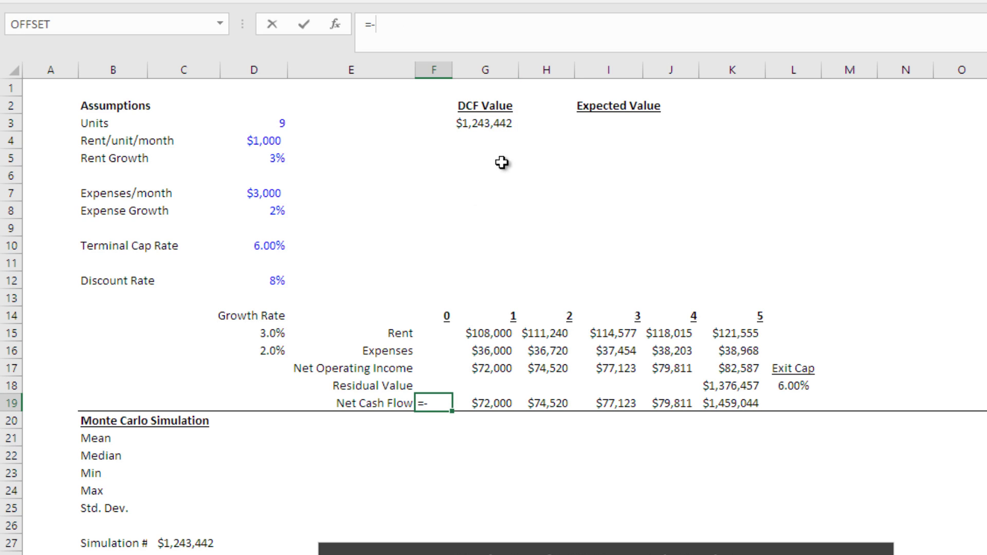
left_click(489, 122)
key("Return")
key("Up")
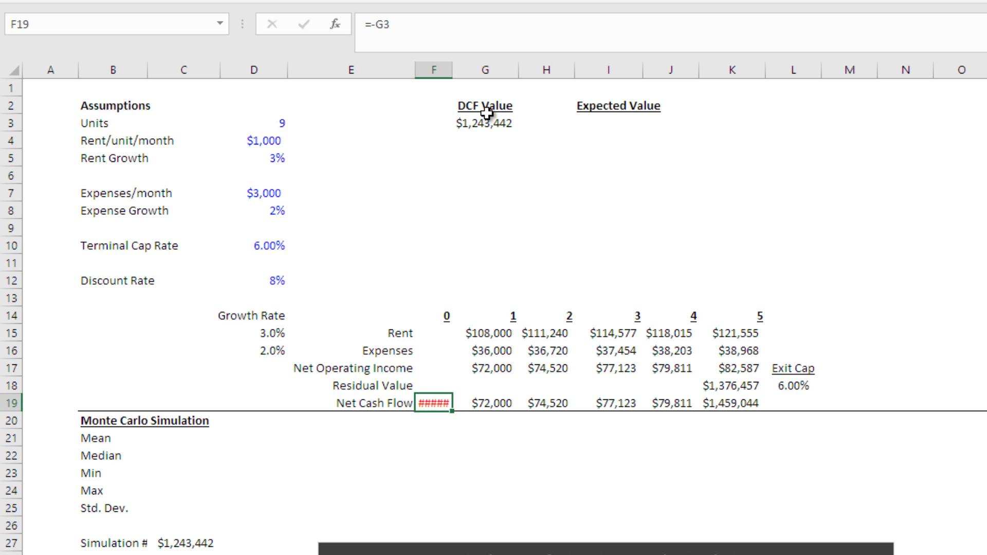
double_click(453, 69)
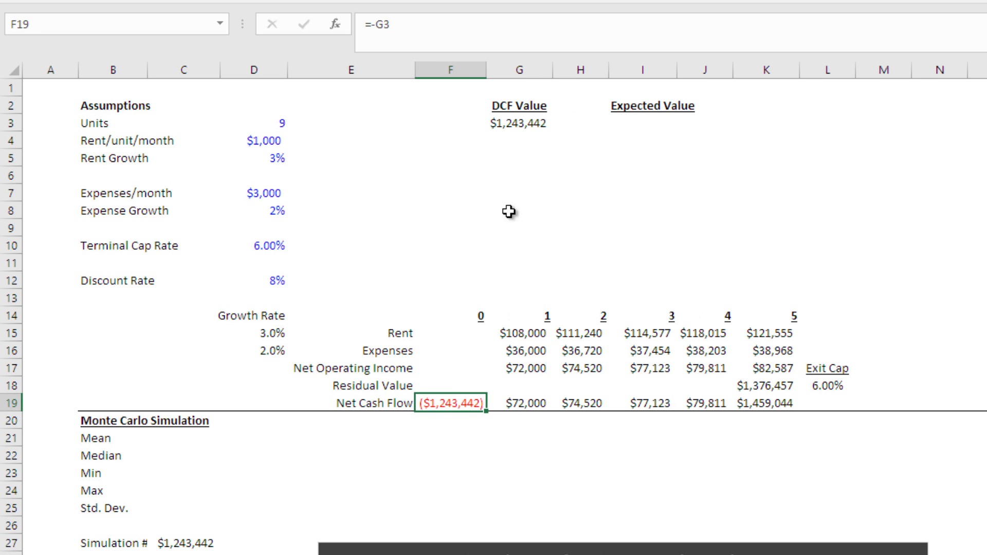
- Confirm =IRR(F19:K19) in F13 returns 8%, then clear F19
left_click(463, 297)
type("=IRR(")
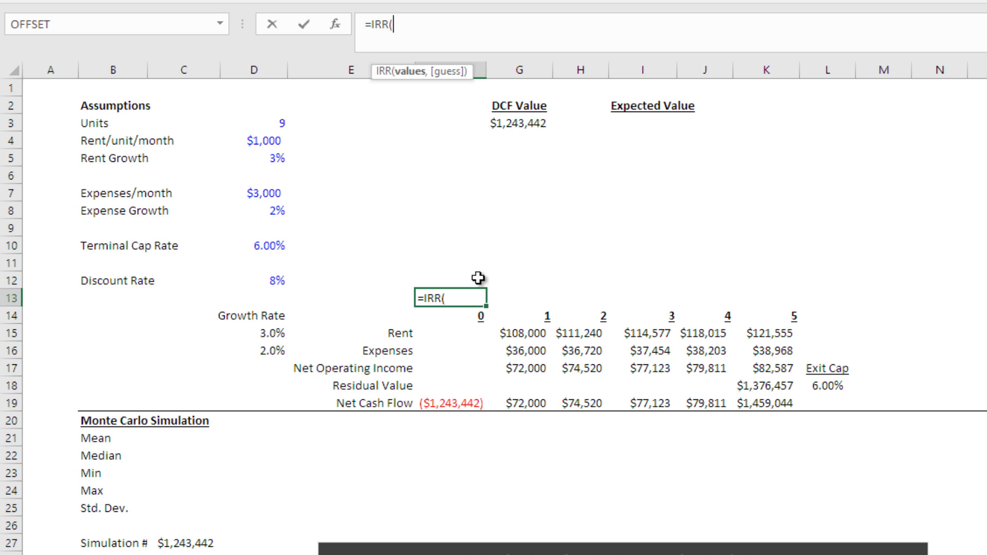
left_click_drag(463, 403, 740, 403)
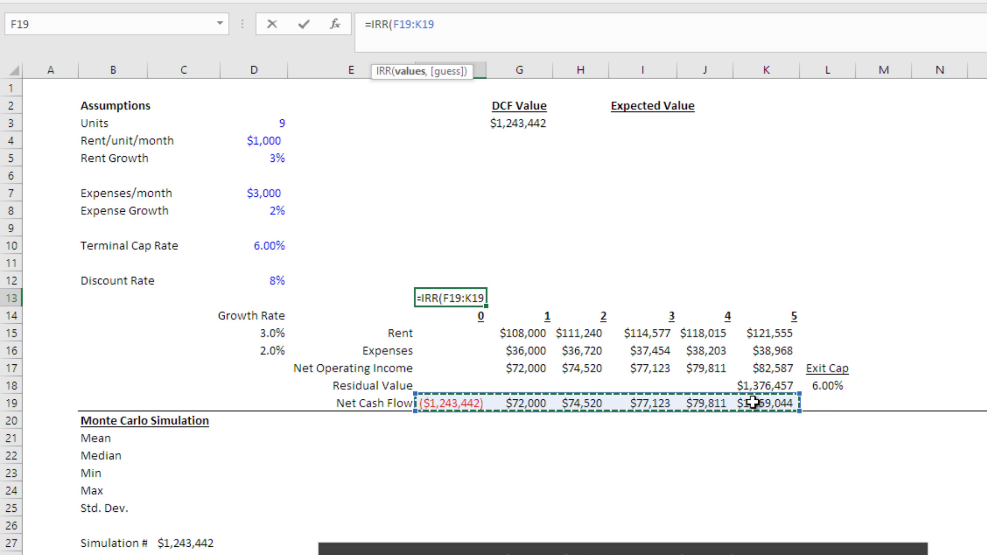
key("Return")
key("Up")
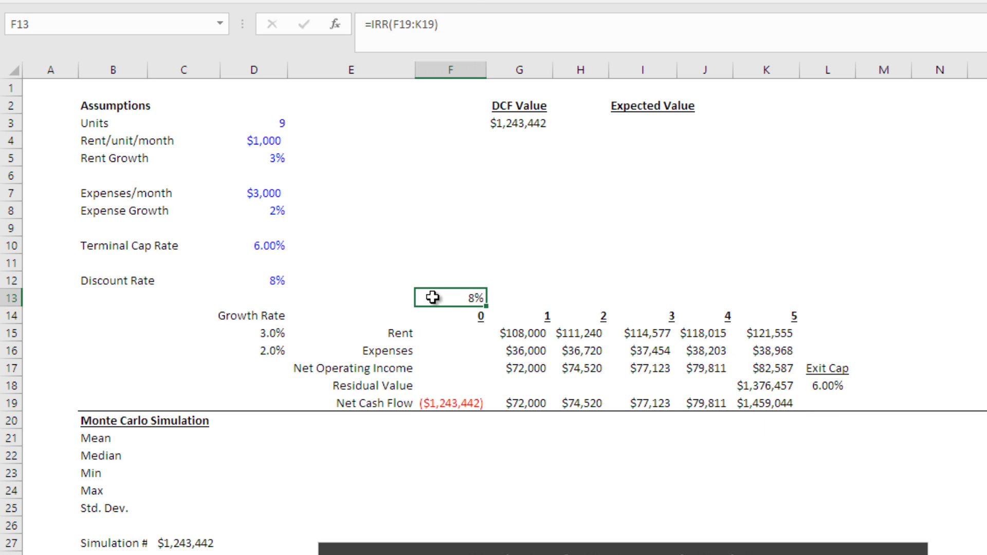
left_click(455, 404)
key("Delete")
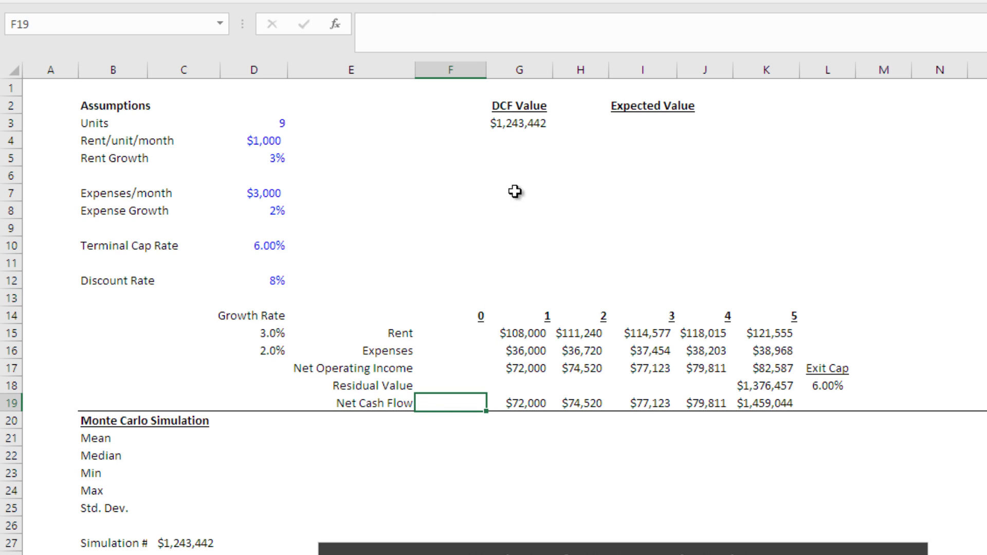
- Narrow column F and review the Net Cash Flow row G19:K19
left_click_drag(487, 70, 467, 72)
left_click(498, 121)
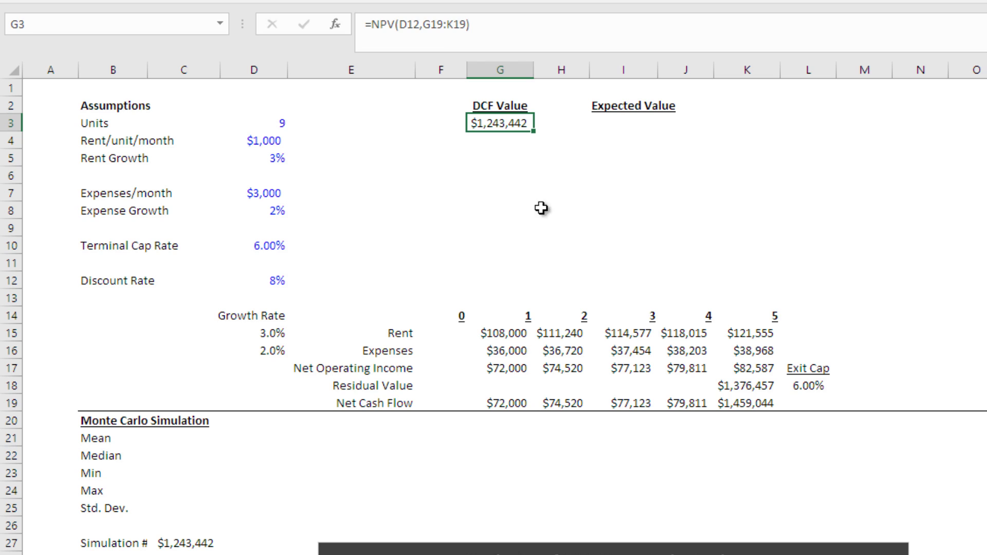
left_click(504, 402)
left_click_drag(616, 399, 740, 403)
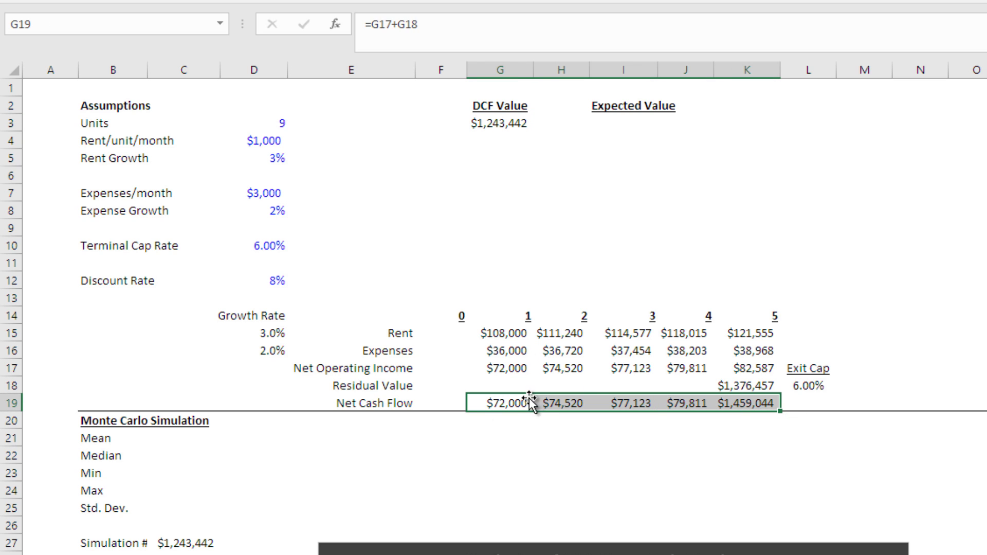
left_click(472, 302)
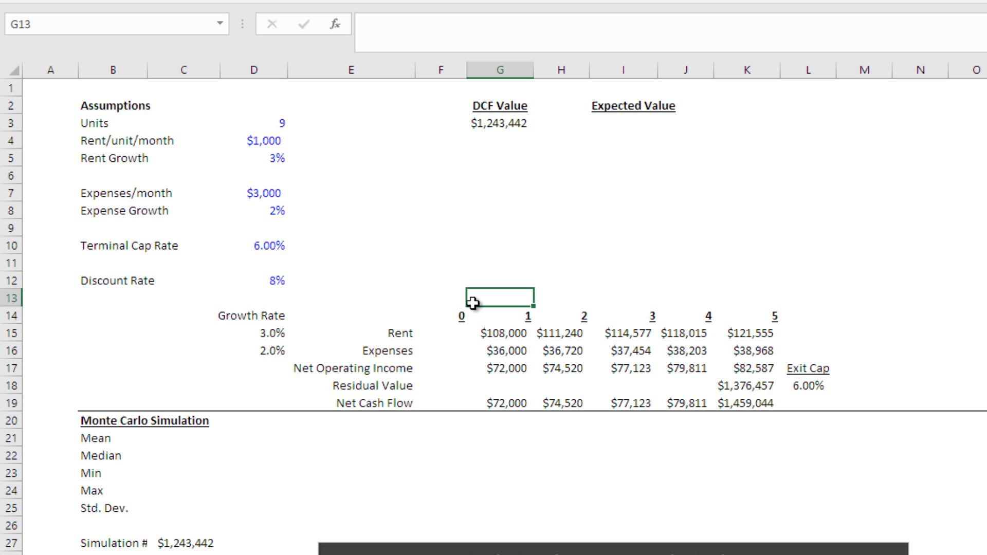
- Review the Rent Growth (D5), Expense Growth (D8) and Terminal Cap Rate (D10) assumptions
left_click(258, 157)
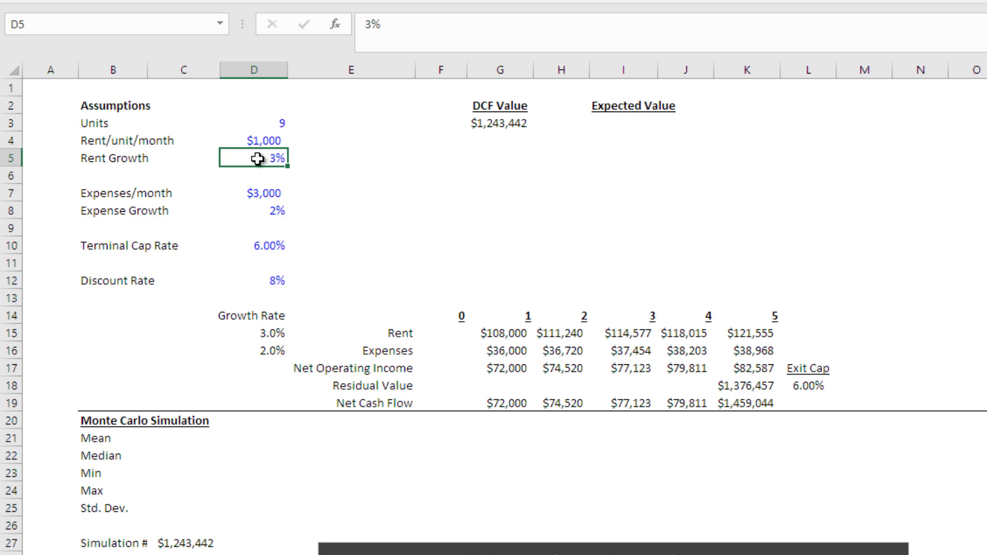
left_click(258, 213)
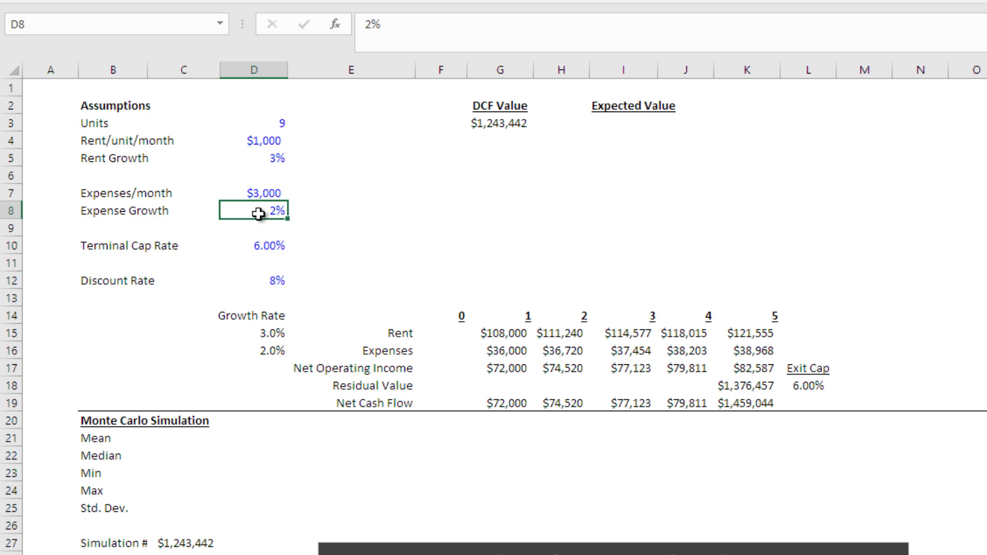
left_click(270, 248)
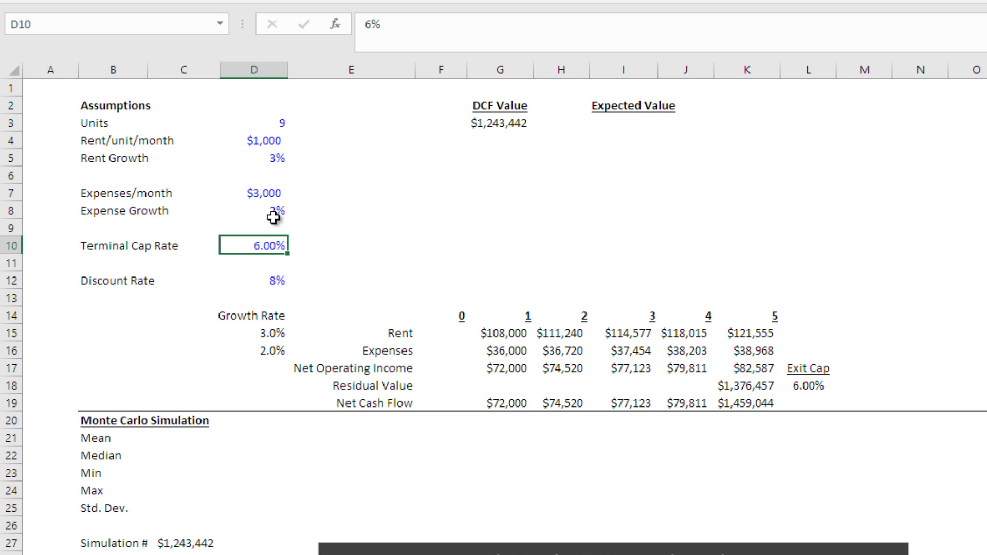
left_click(273, 214)
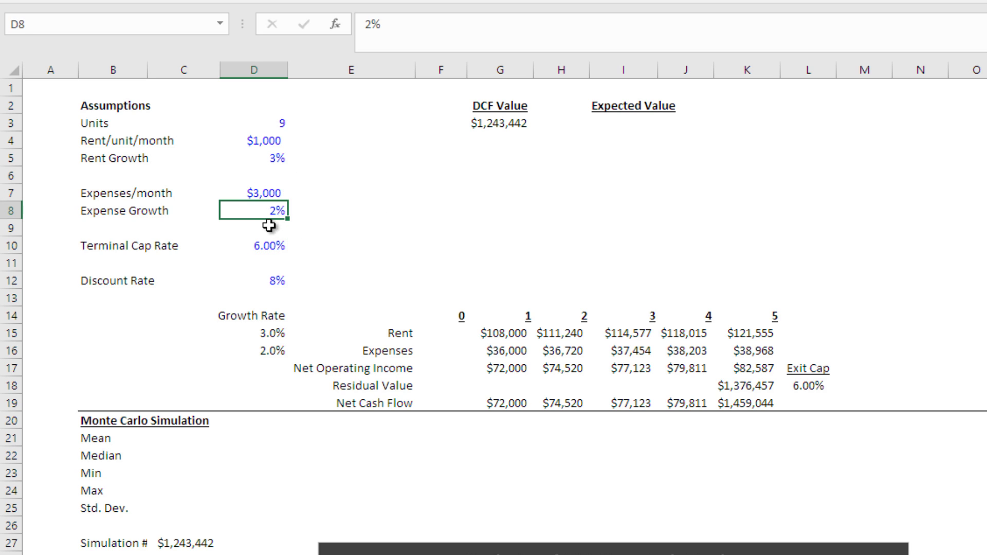
- Inspect the growth rates in D15 and D16 and the Exit Cap rate in L18
left_click(257, 333)
left_click(262, 349)
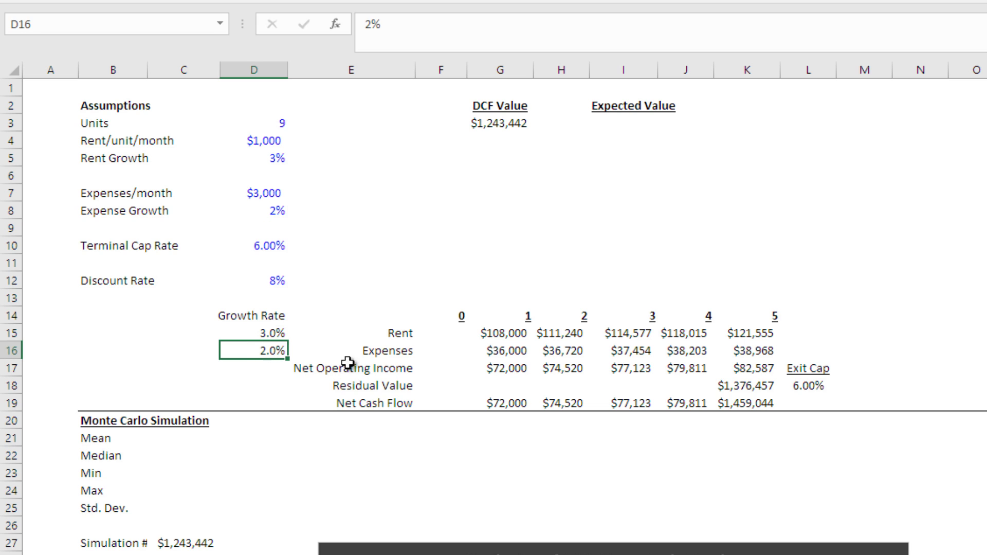
left_click(807, 385)
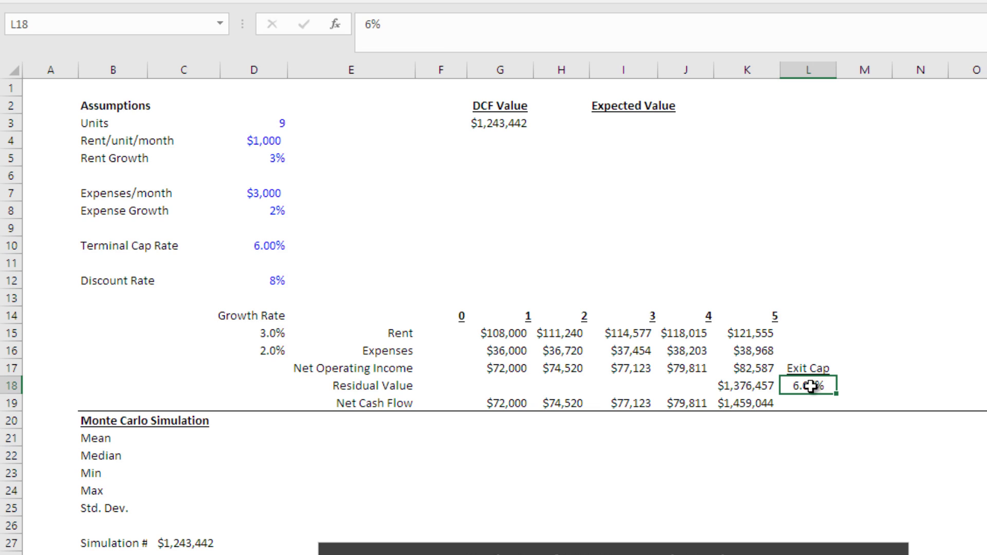
left_click(259, 333)
left_click(259, 345)
left_click(801, 384)
left_click(266, 337)
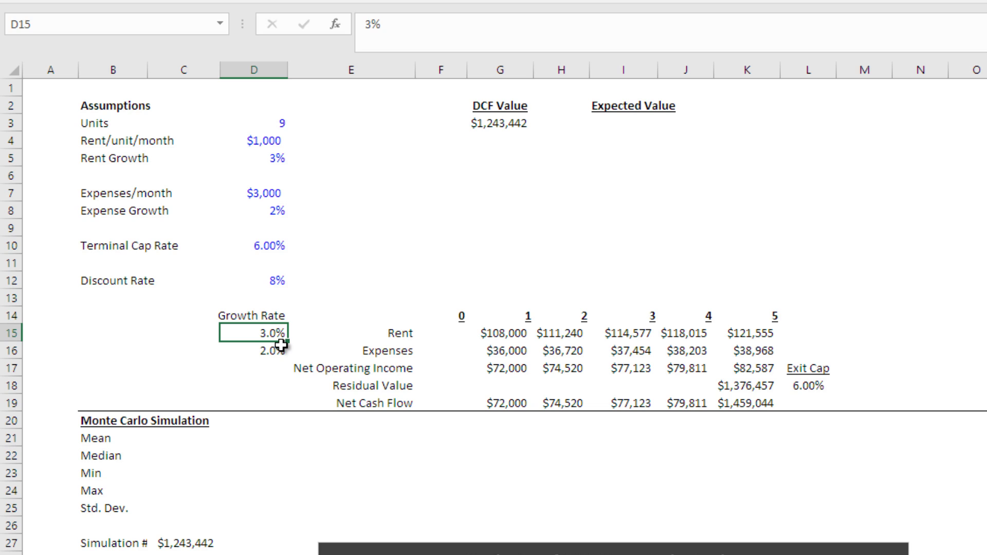
- Start D15's formula as =$D$5*RANDBETWEEN with draft bounds -.5 and 2
type("=")
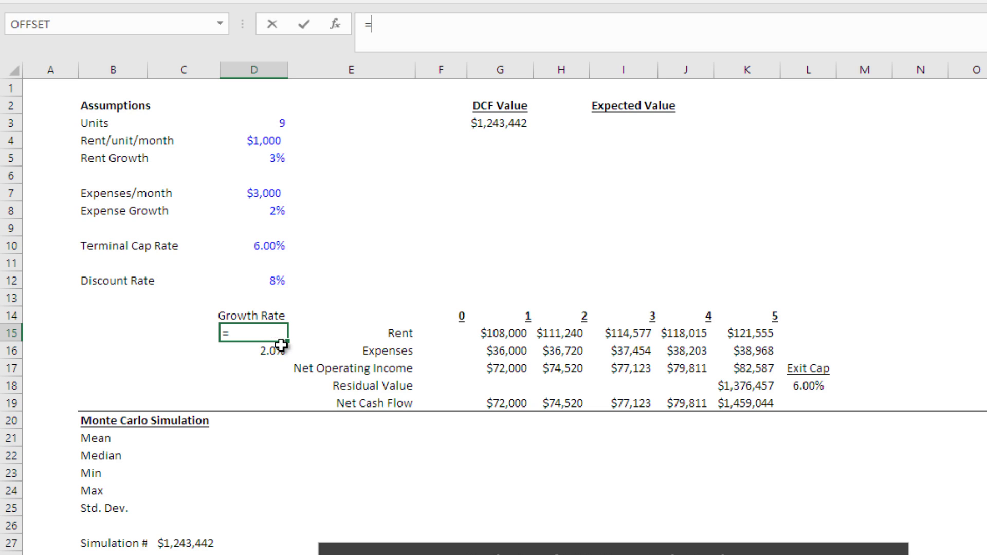
left_click(269, 154)
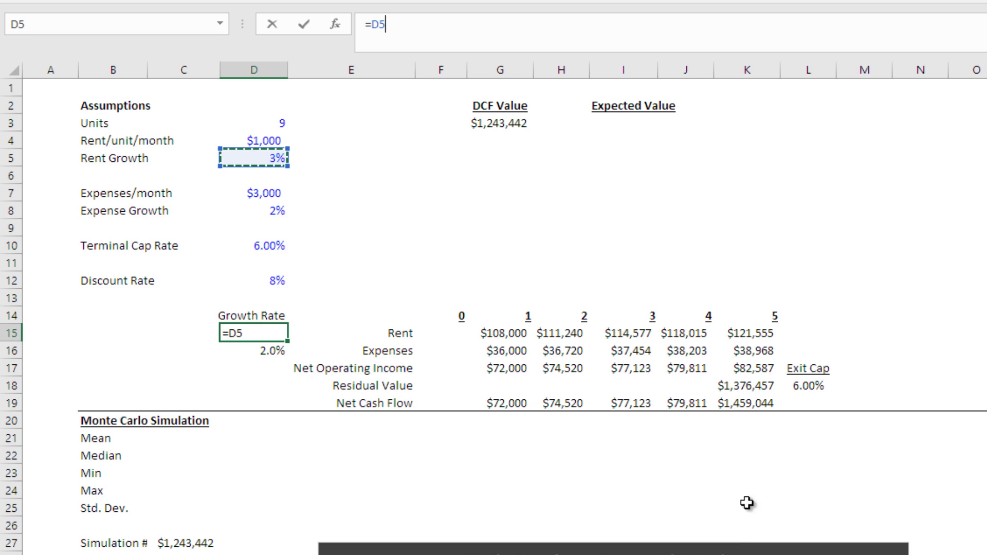
key("F4")
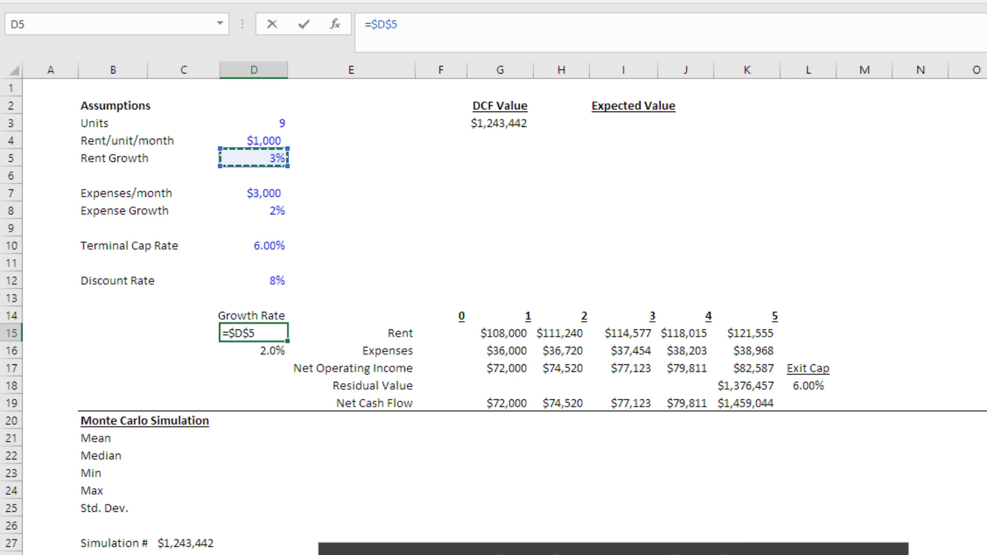
type("*rand")
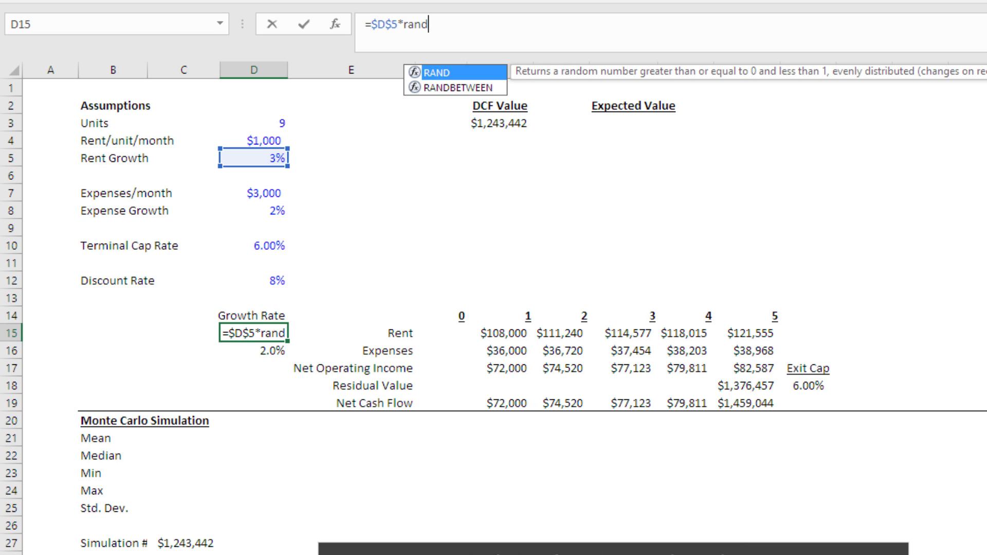
key("Down")
key("Tab")
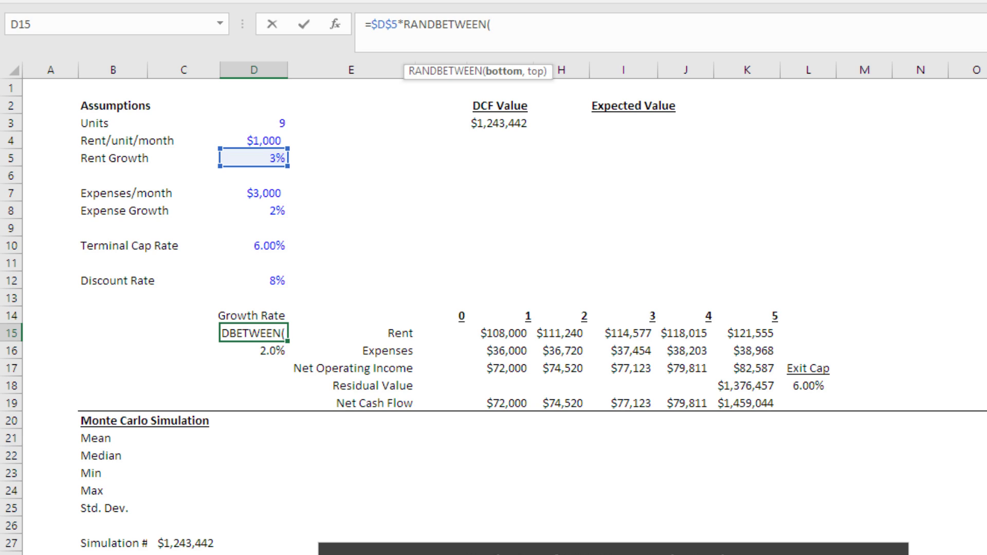
type("-.5")
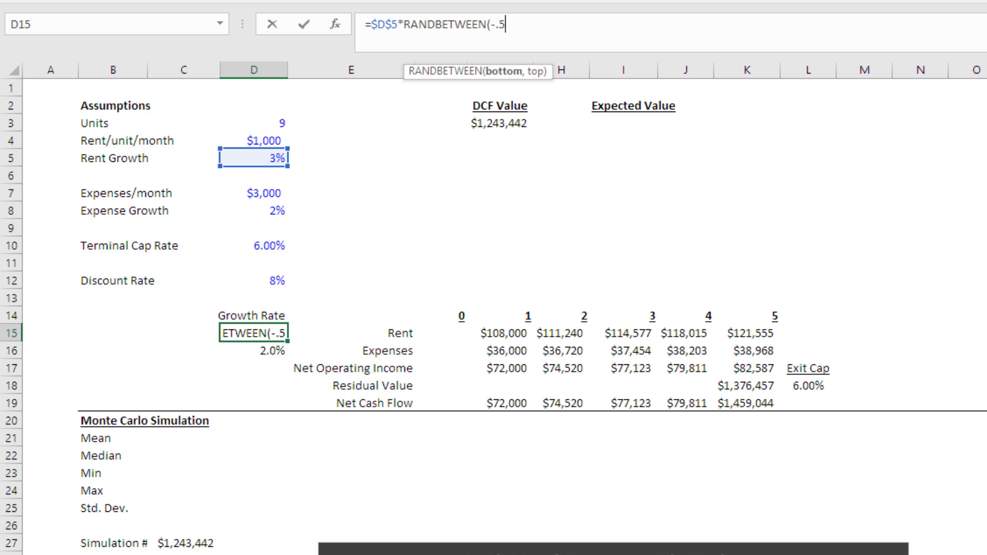
type(",2")
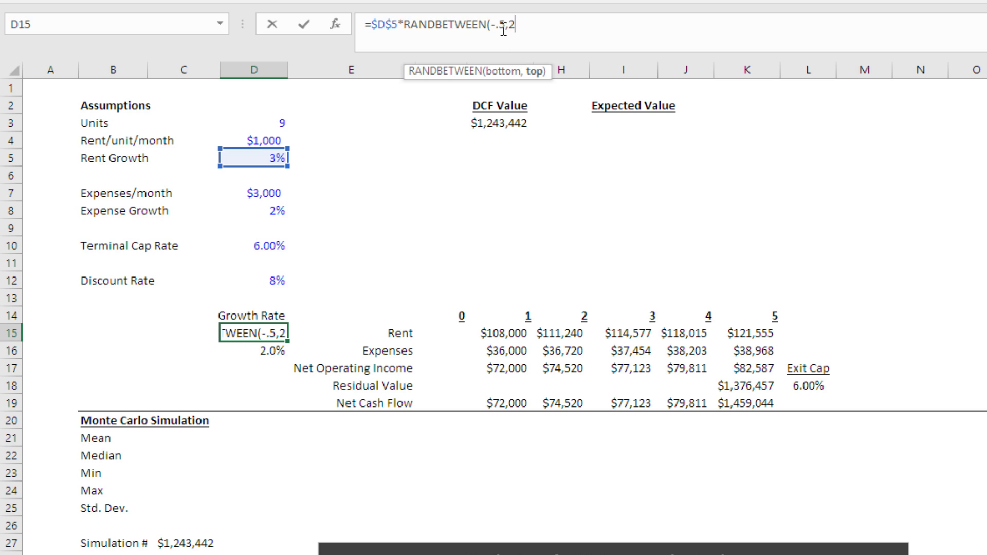
- Change the bounds to -500 and 2000 and divide by 1000, completing =$D$5*RANDBETWEEN(-500,2000)/1000
left_click(506, 24)
key("BackSpace")
key("BackSpace")
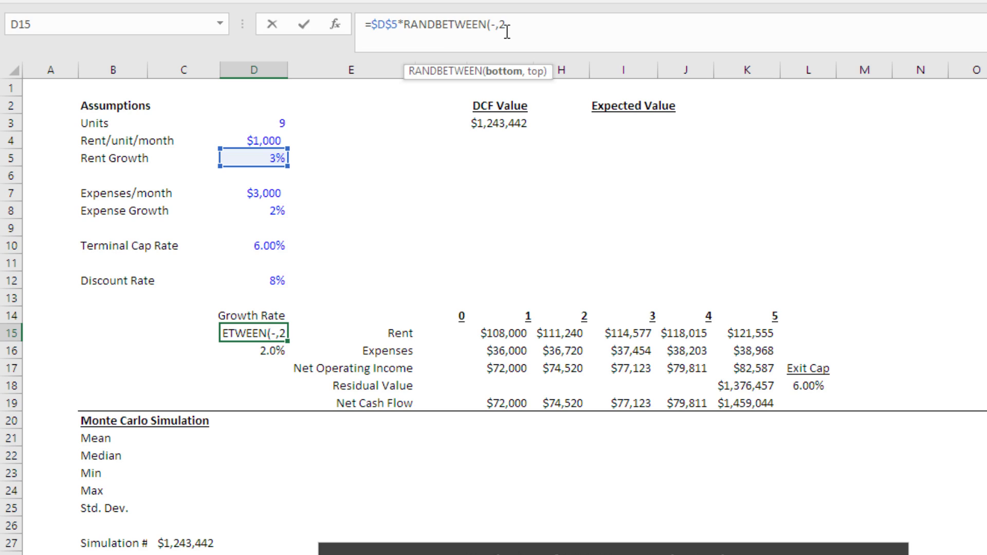
type("500")
key("Right")
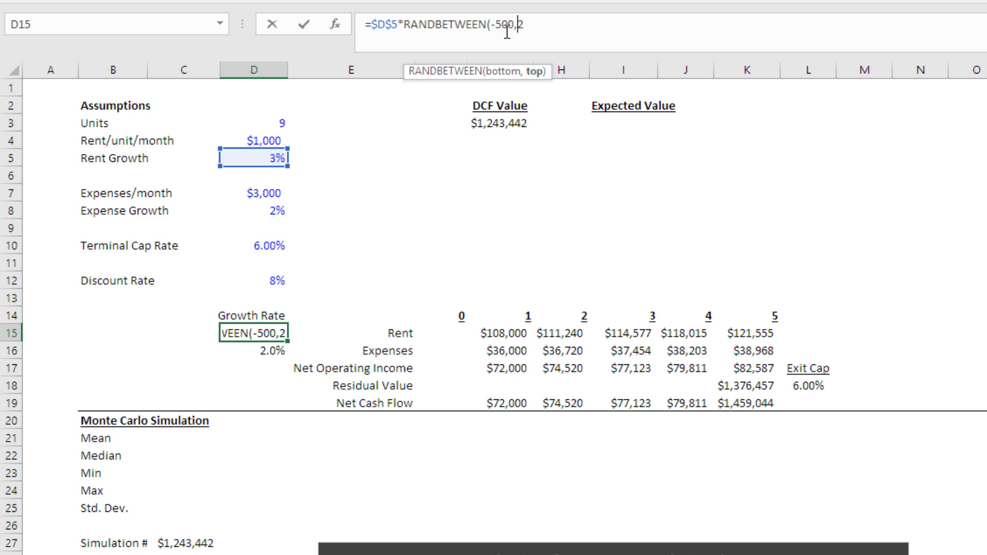
key("Right")
type("000")
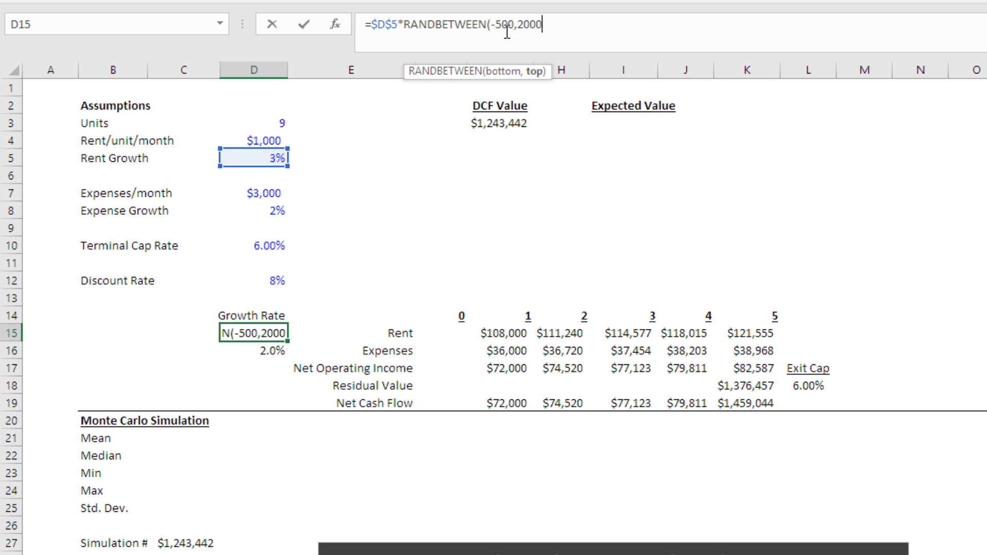
type(")")
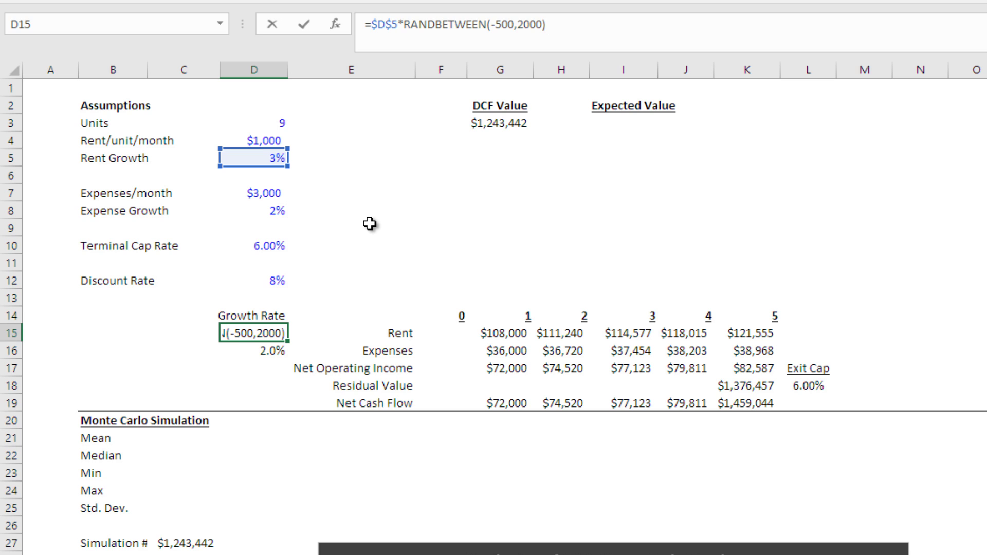
type("/1000")
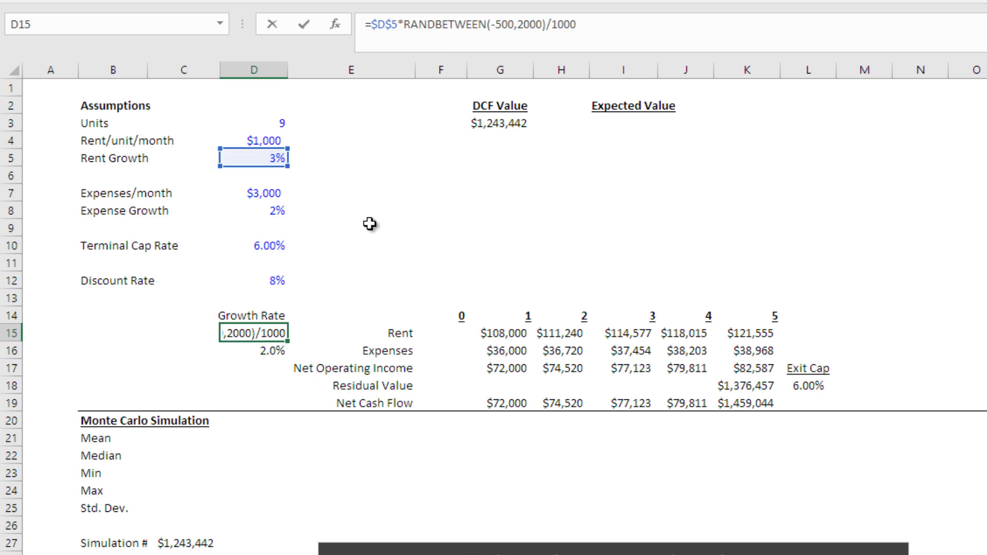
key("Return")
- Recalculate the model several times to draw new random rent growth rates
key("Up")
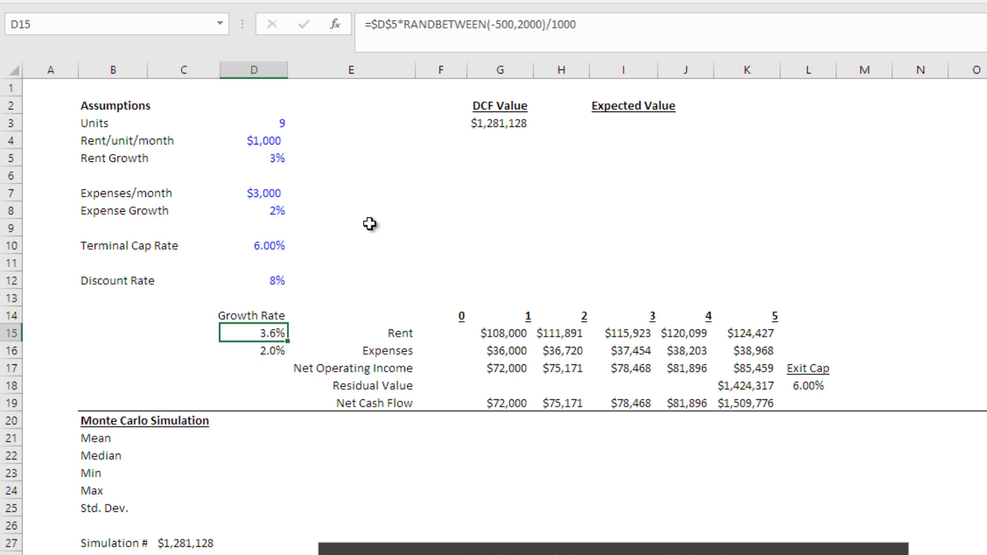
key("F2")
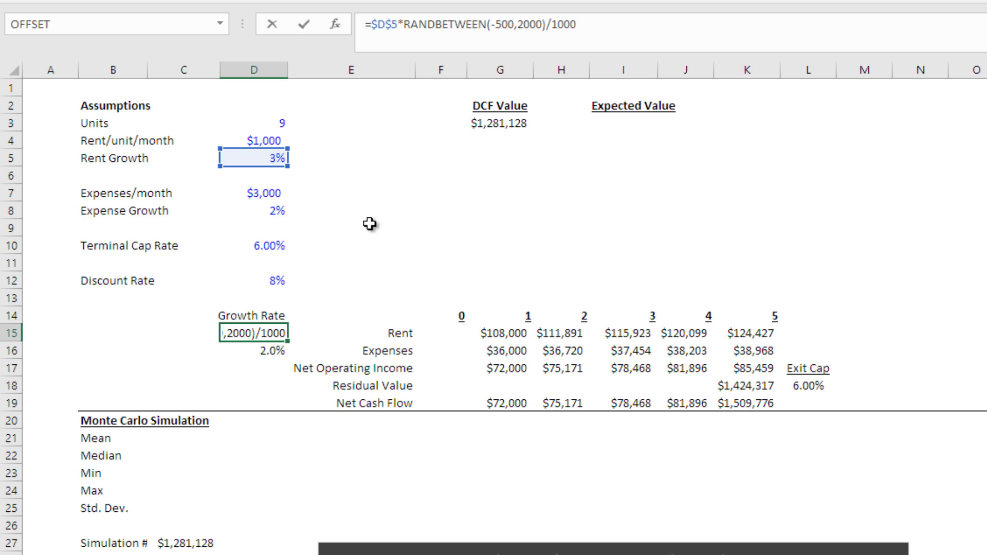
key("Return")
key("Return")
key("F2")
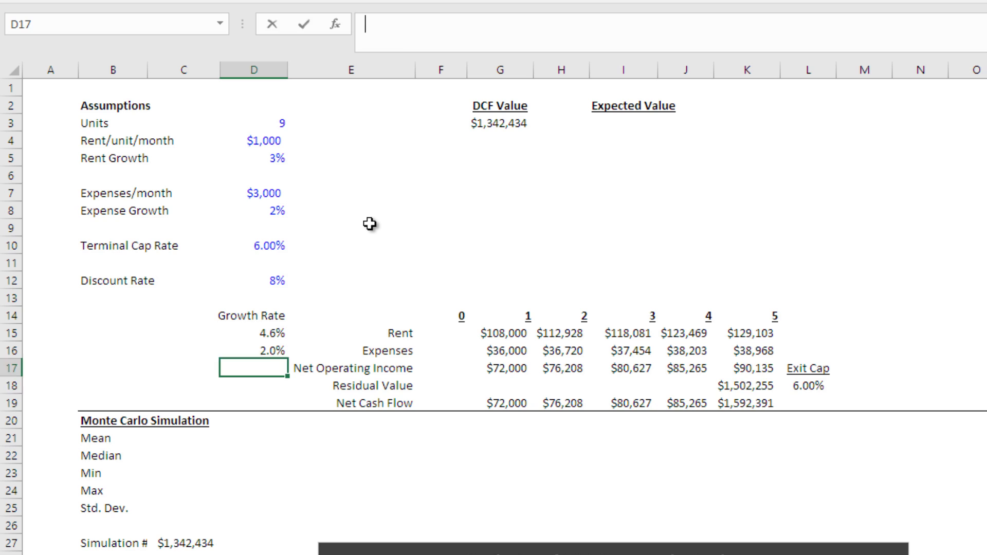
key("Return")
key("F2")
key("Return")
key("F2")
key("Return")
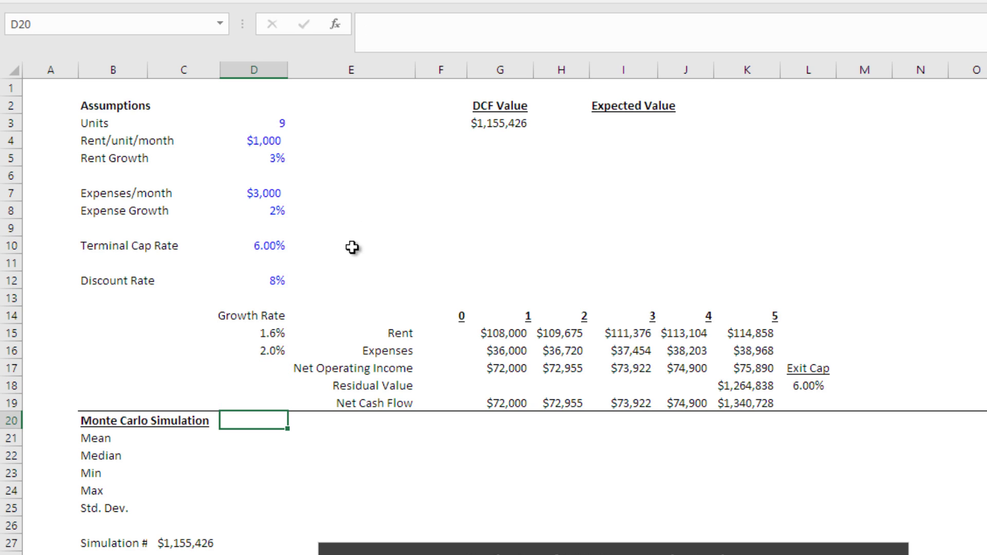
- Copy the random rent growth formula from D15
left_click(286, 331)
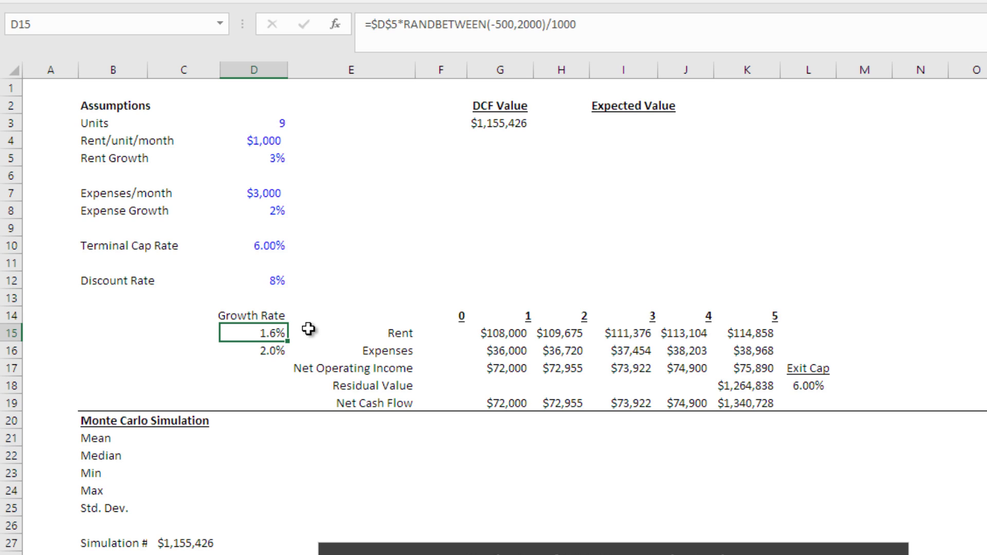
left_click(276, 352)
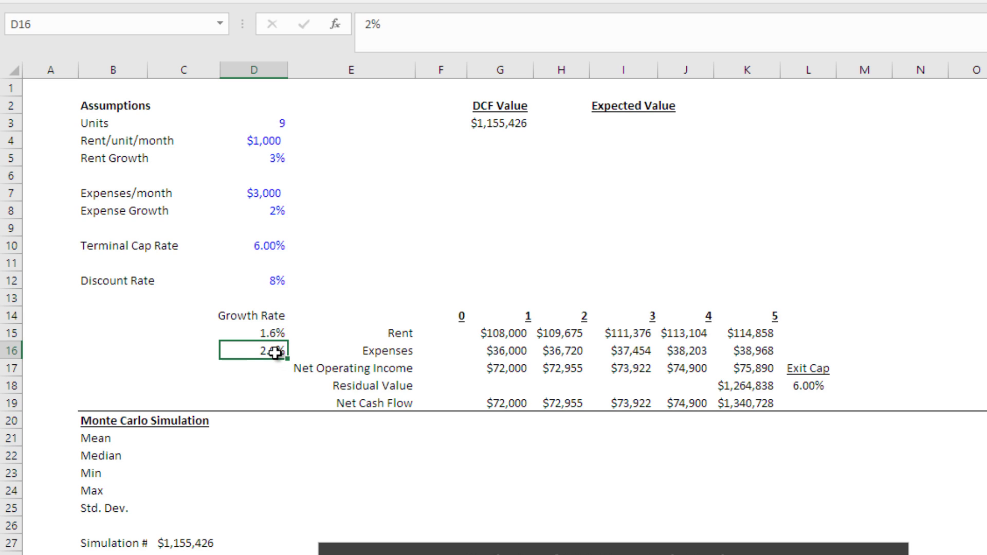
left_click(271, 328)
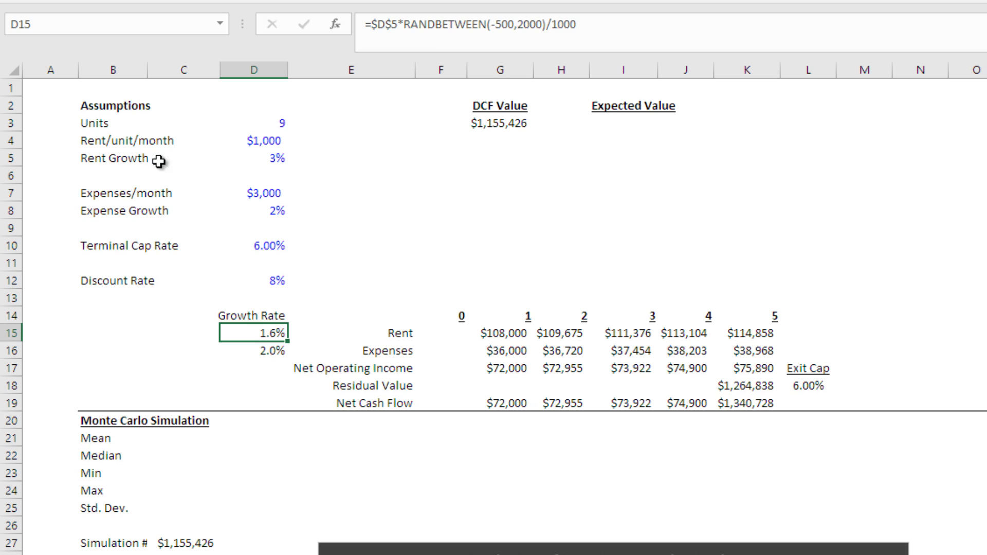
left_click_drag(609, 26, 345, 24)
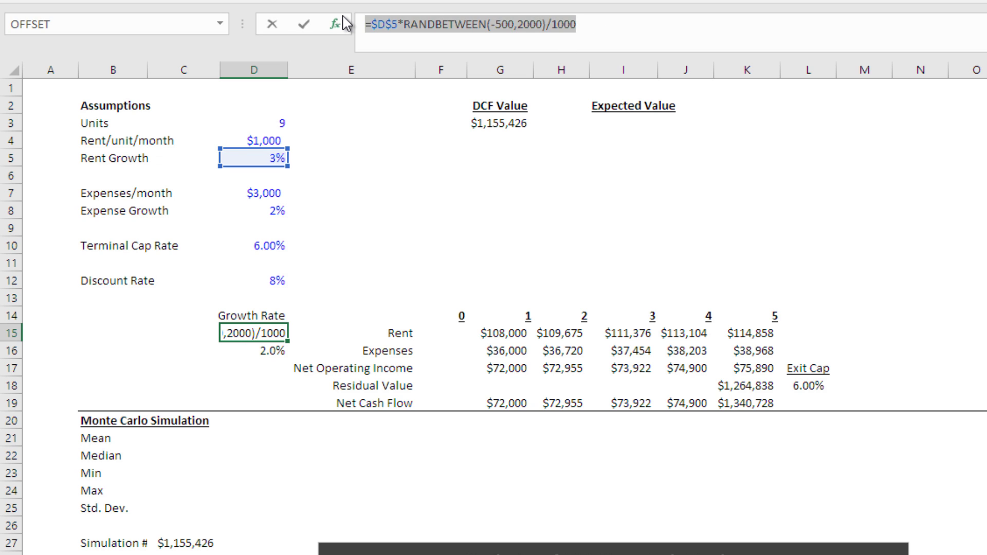
key("ctrl+c")
key("Return")
- Paste it into D16 and repoint it to $D$8 for expense growth
double_click(368, 24)
key("ctrl+v")
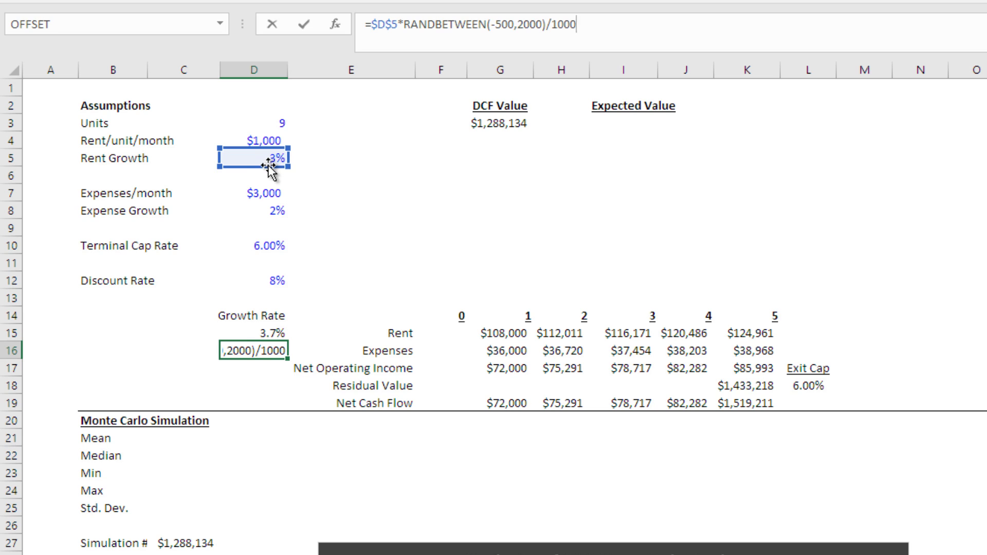
left_click_drag(267, 167, 244, 211)
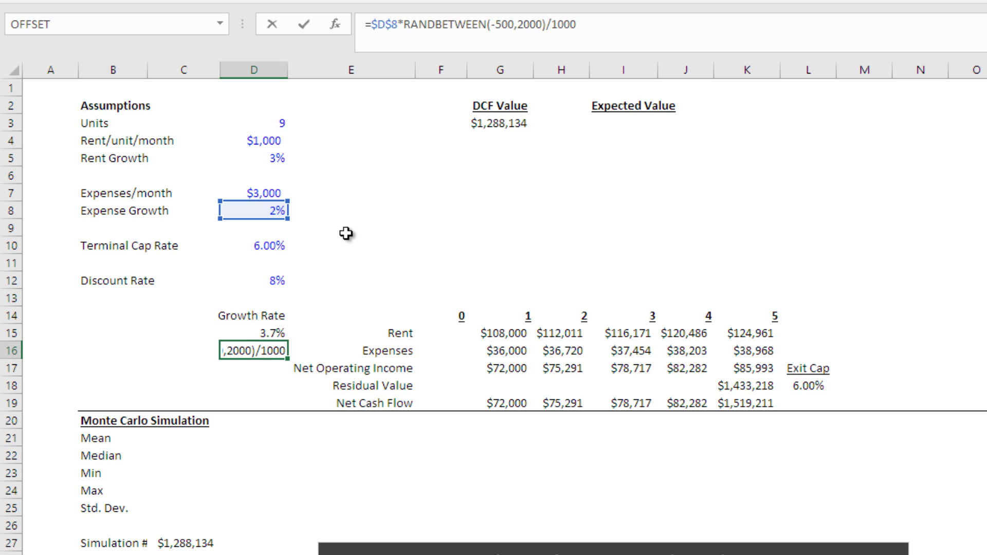
key("ctrl+Return")
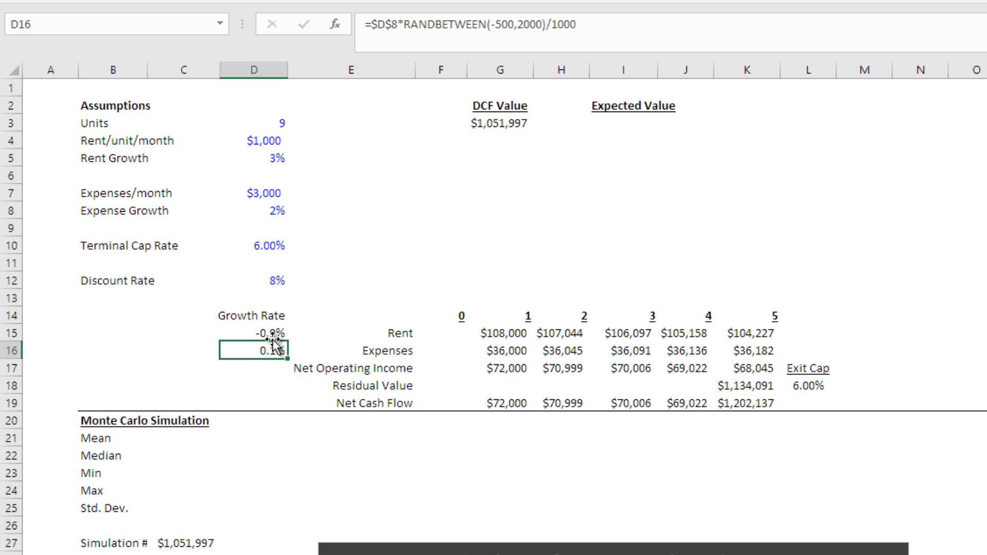
left_click(810, 387)
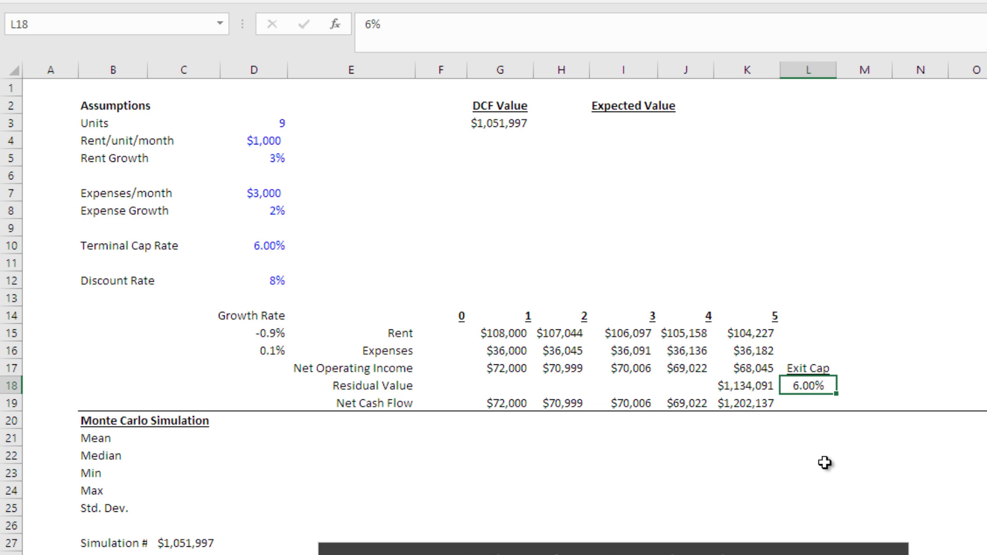
- Replace L18's 6% with a draft =D10*RANDBETWEEN(95.83,104.17 formula
left_click_drag(454, 35, 342, 24)
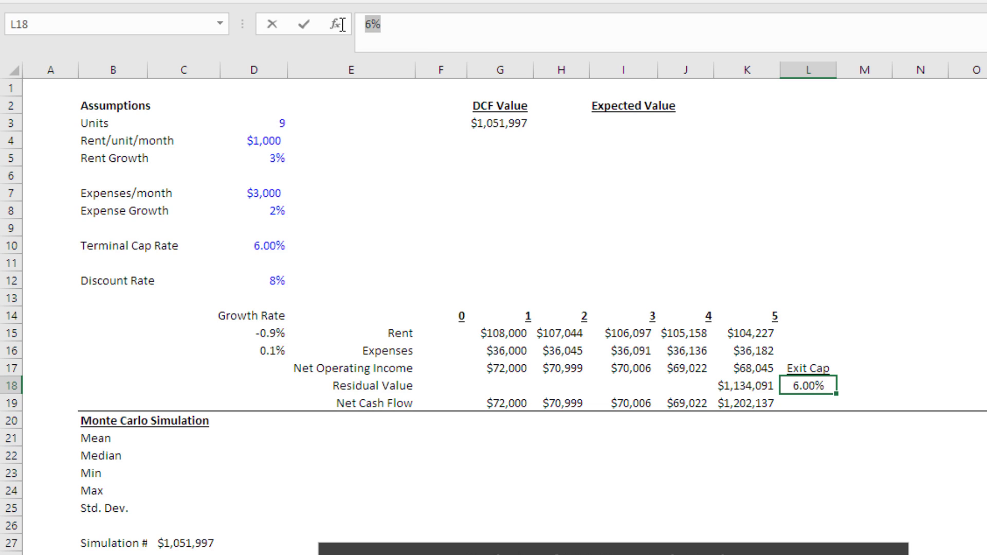
type("=")
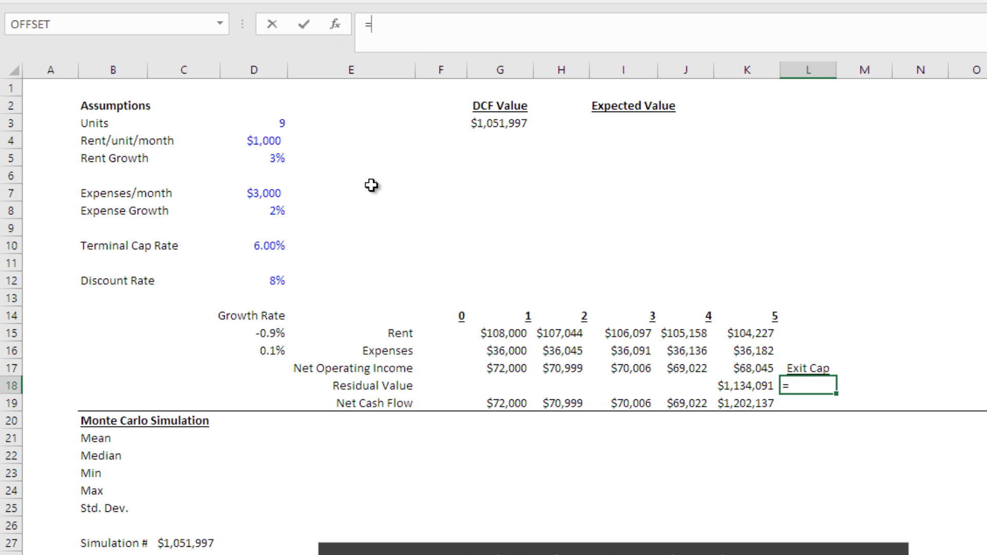
left_click(252, 247)
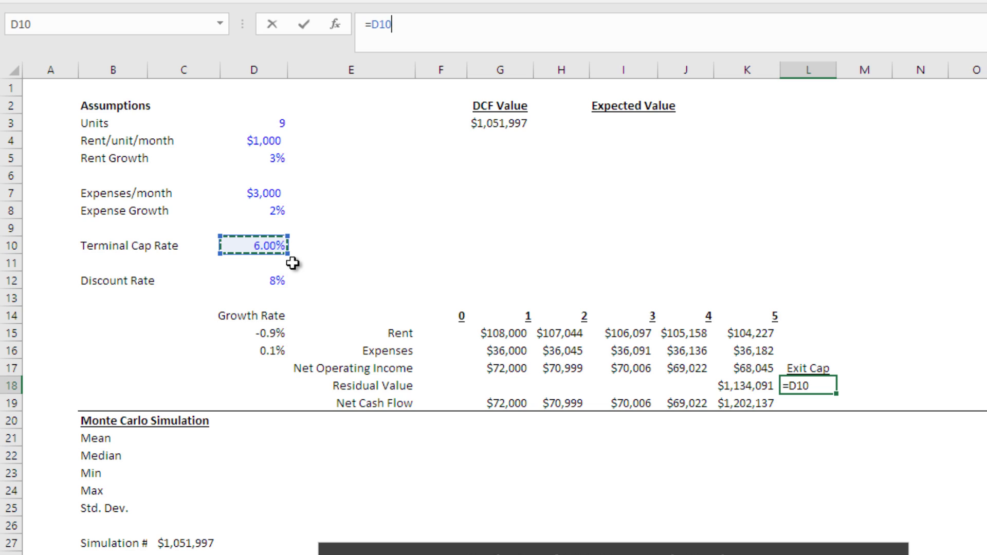
type("*rand")
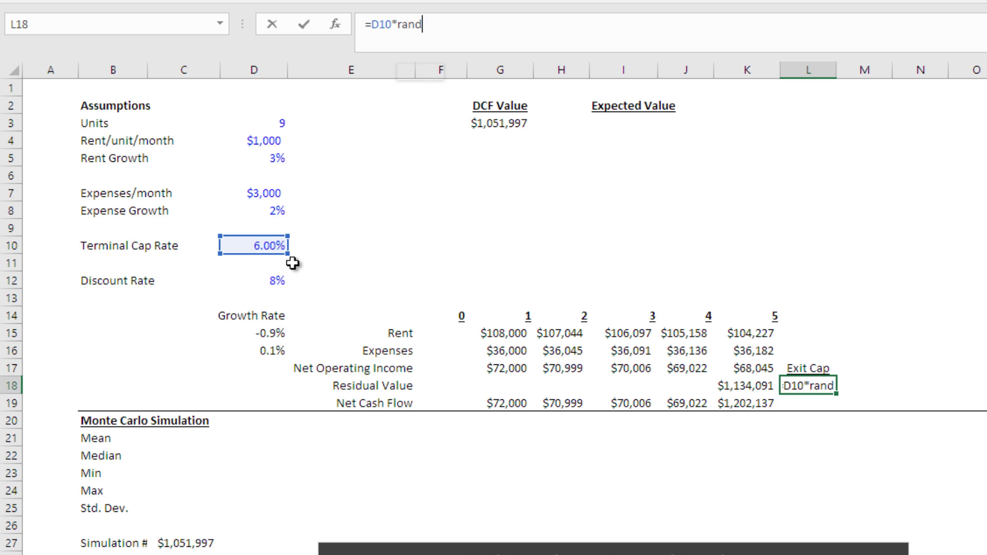
key("Tab")
key("BackSpace")
key("Down")
key("Tab")
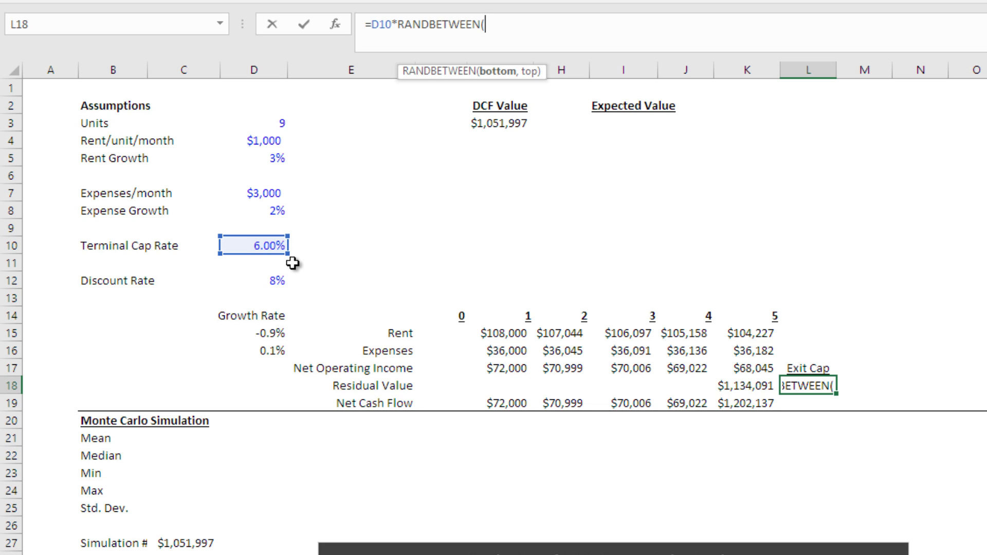
type("95.8")
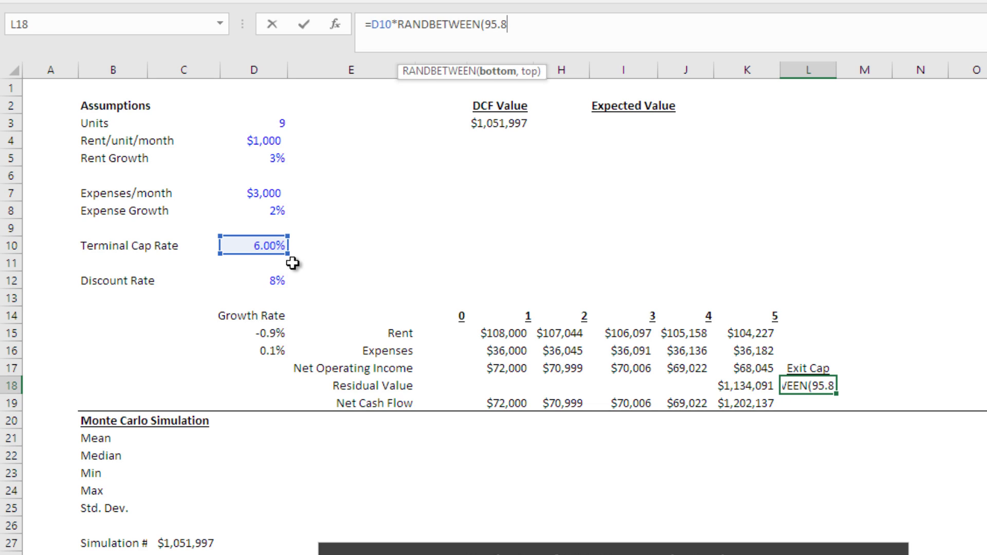
type("3,104.17")
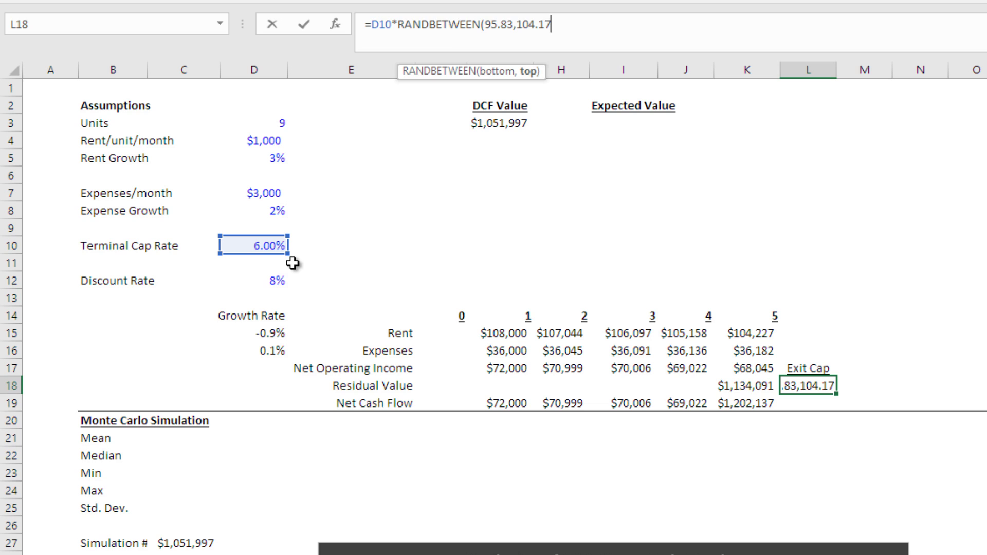
- Correct the bounds to 958.30 and 1041.7 and append /1000 to the formula
left_click(501, 29)
key("BackSpace")
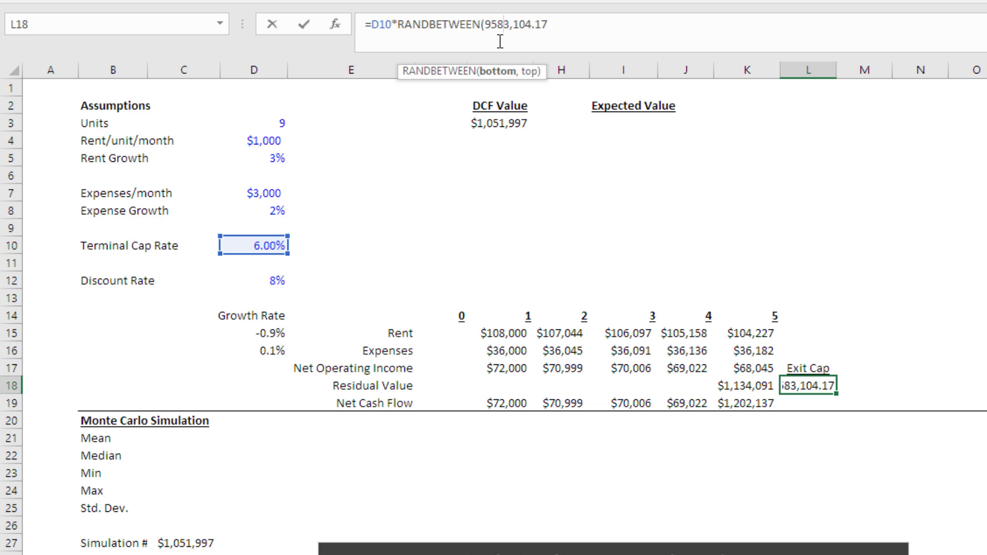
type(".")
key("Right")
type("0")
key("Right")
key("Right")
key("Right")
key("Right")
key("Right")
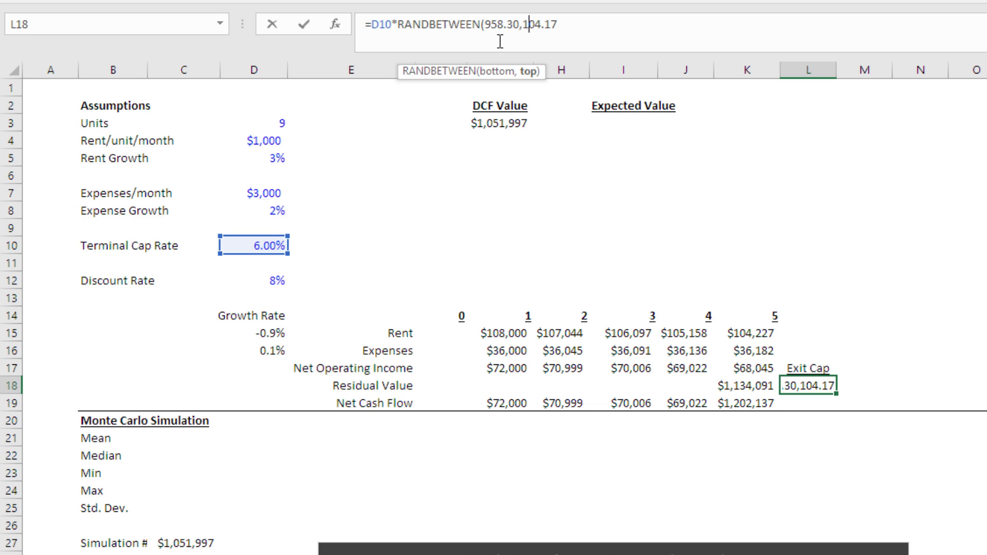
key("BackSpace")
key("Right")
type(".")
key("Right")
type(")/1000")
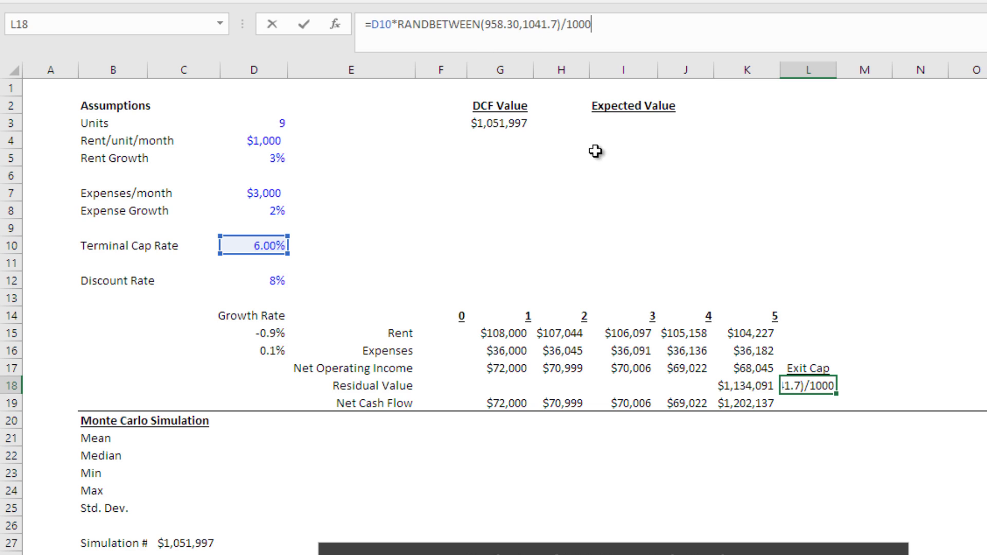
key("Return")
key("Up")
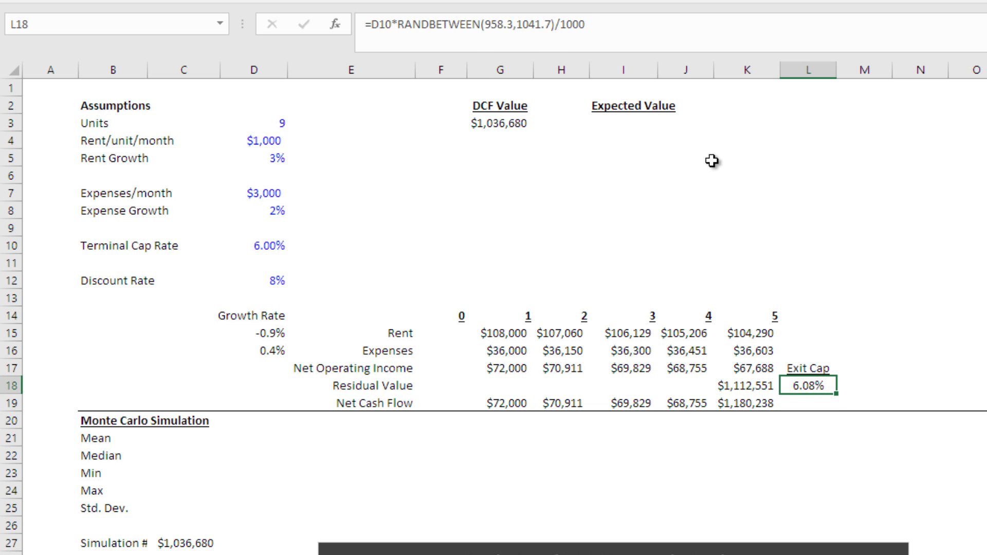
key("F2")
key("Return")
key("F2")
key("Return")
key("F2")
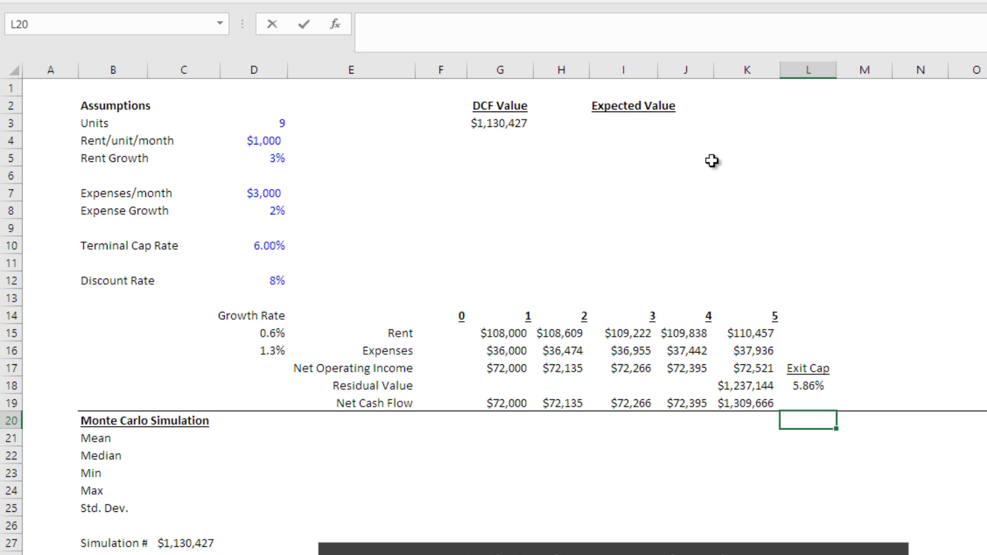
key("Return")
key("F2")
key("Return")
key("F2")
key("Return")
key("F2")
key("Return")
key("F2")
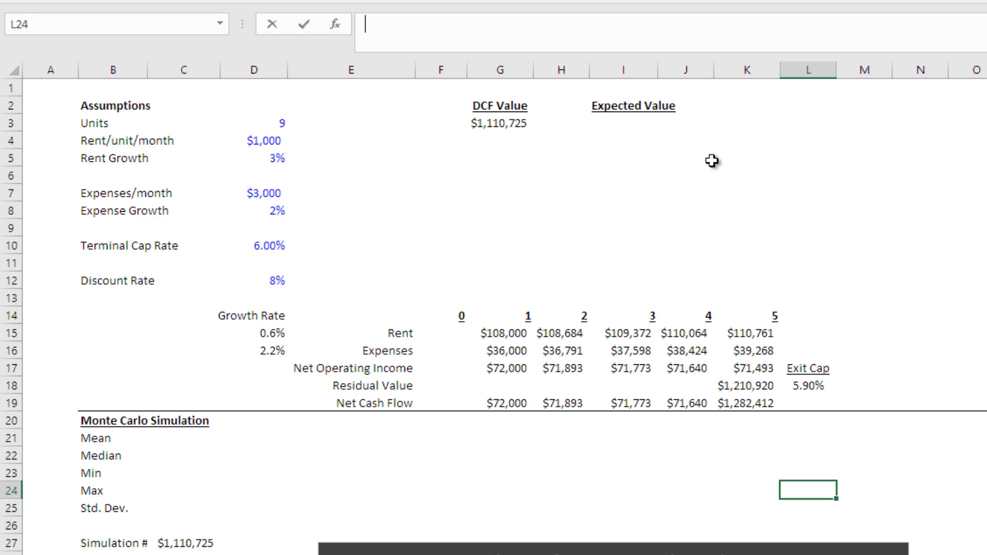
key("Return")
key("F2")
key("Return")
key("F2")
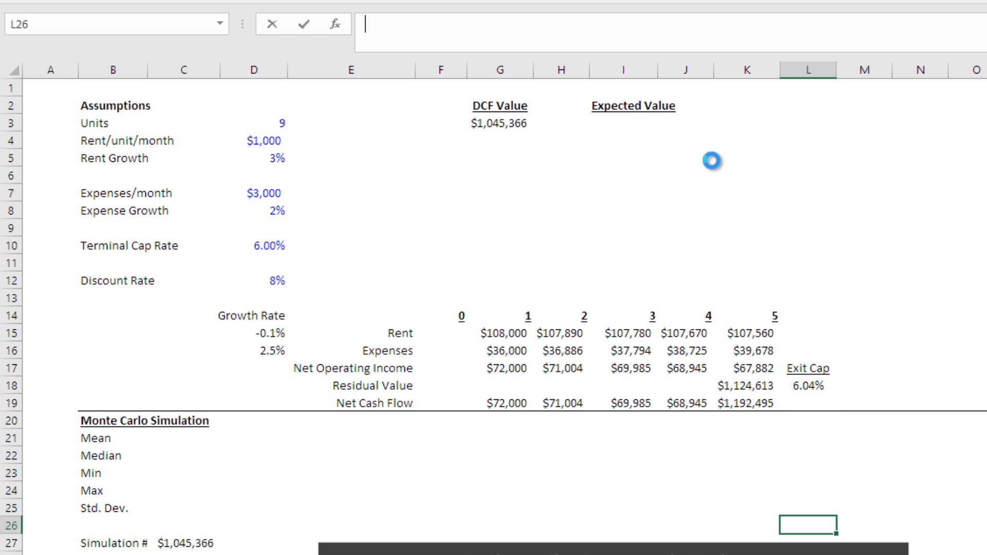
key("Return")
key("Up")
key("Up")
key("Up")
key("Up")
key("Up")
key("Up")
key("Up")
key("Up")
key("Up")
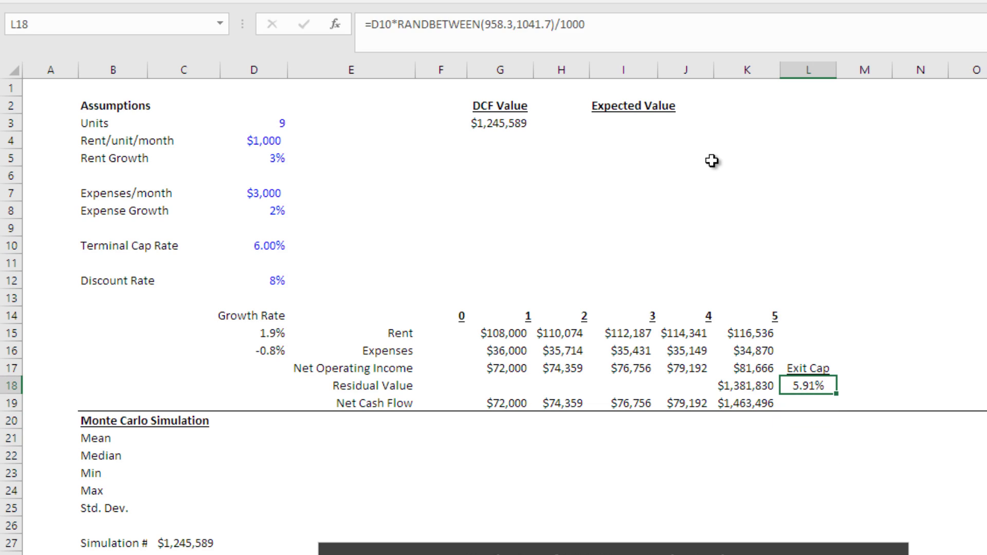
left_click(519, 125)
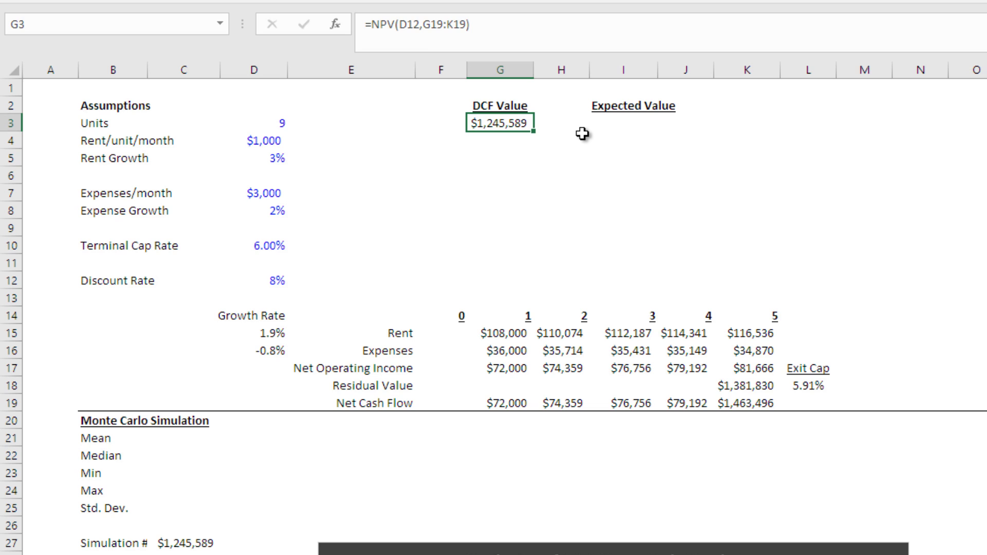
key("F2")
key("Return")
key("F2")
key("Return")
key("F2")
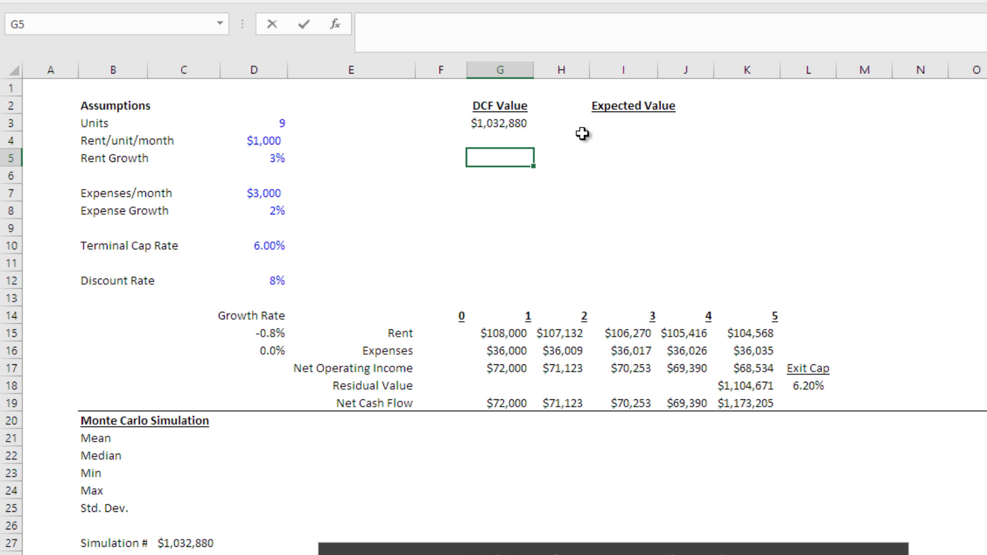
key("Return")
key("Return")
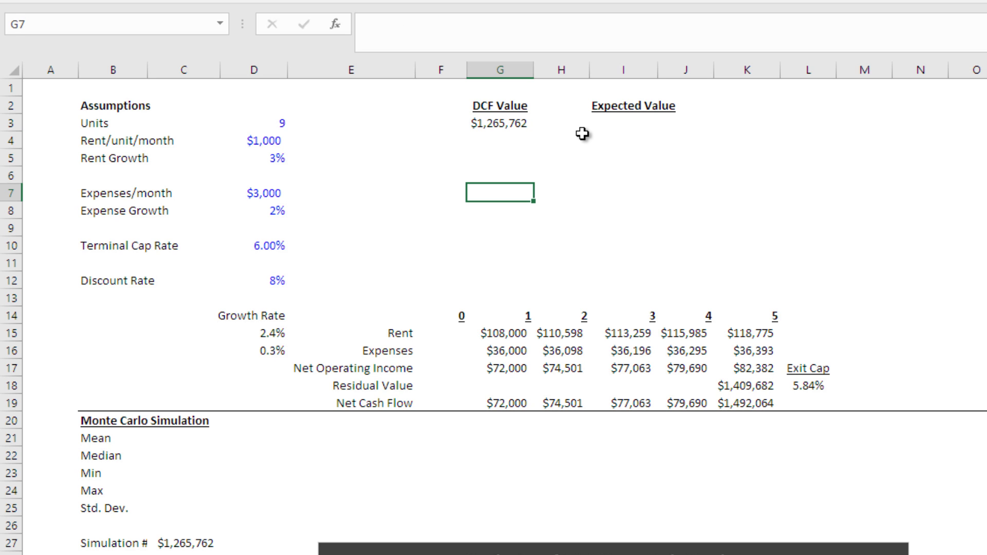
key("F2")
key("Return")
key("F2")
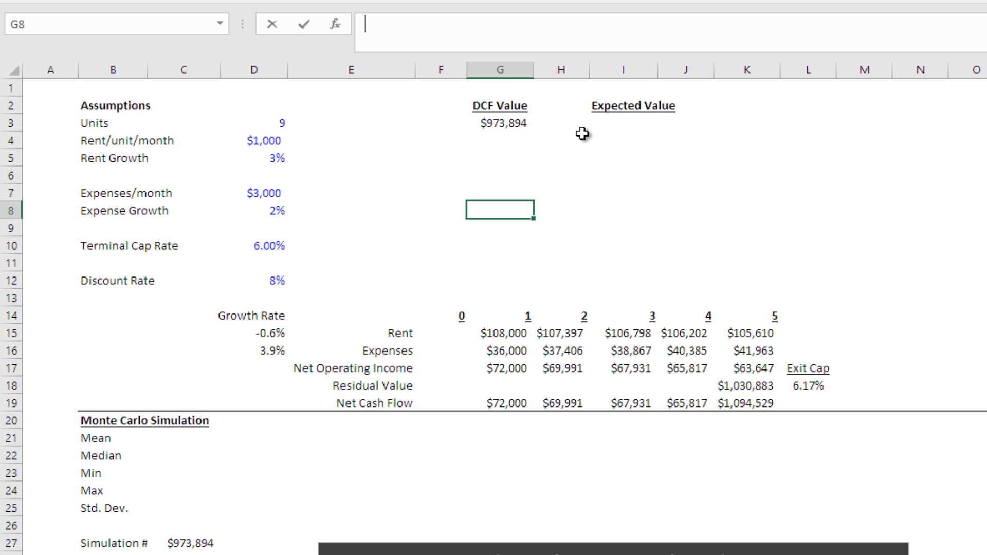
key("Return")
key("F2")
key("Return")
key("F2")
key("Return")
key("F2")
key("Return")
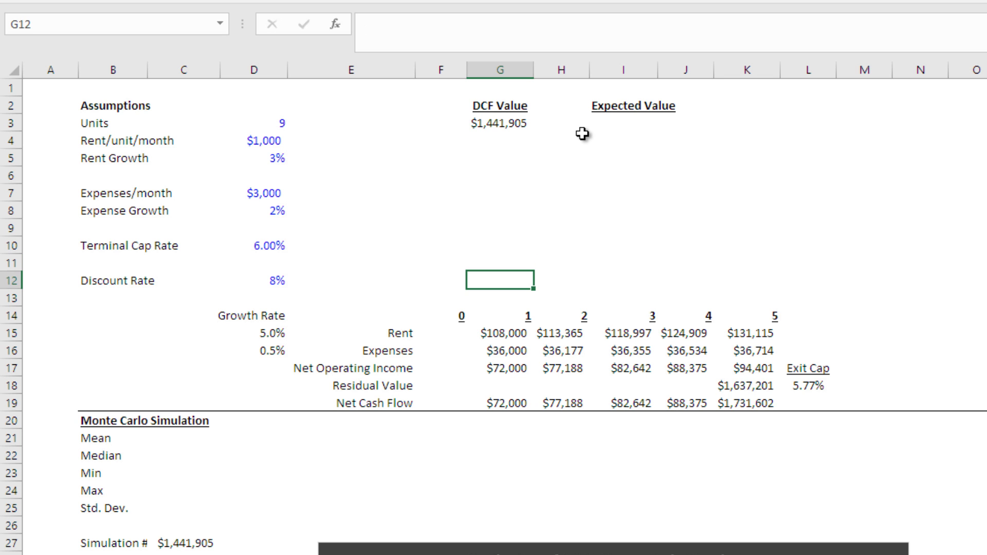
key("F2")
key("Return")
key("F2")
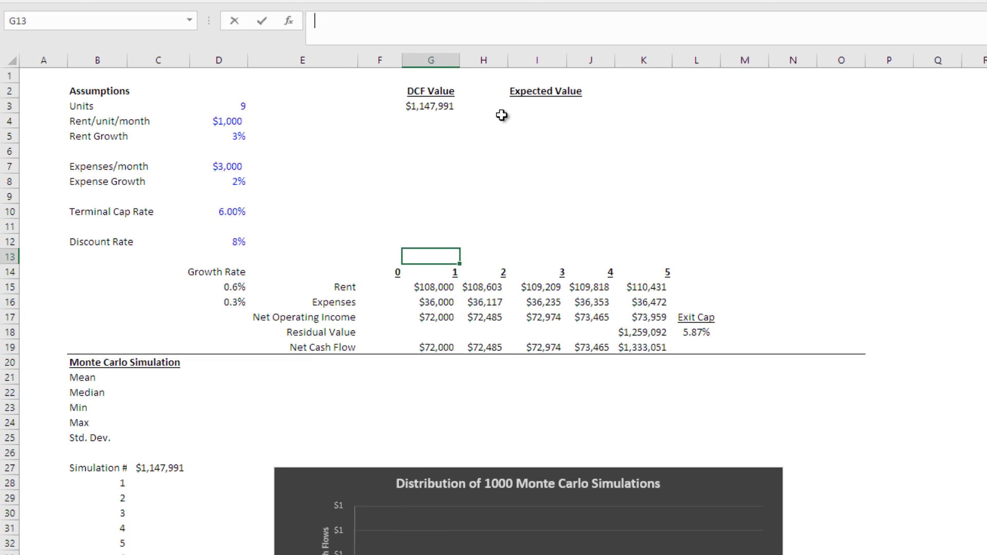
key("Return")
key("Left")
key("Left")
key("Left")
key("Down")
key("Down")
key("Down")
key("Down")
key("Down")
key("Down")
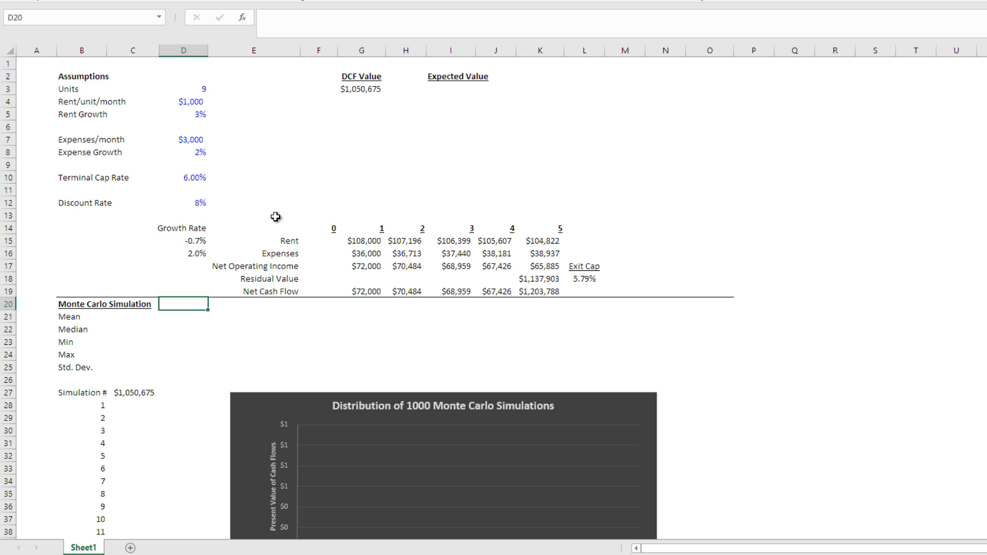
- Review the DCF model and the Simulation # cell's link to the DCF Value
scroll(445, 268, "down", 1)
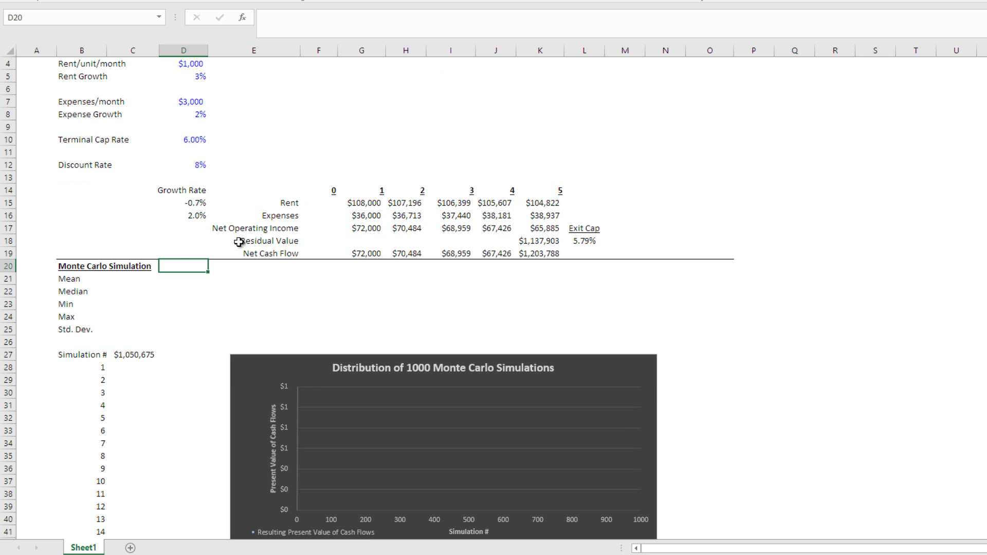
scroll(106, 280, "up", 1)
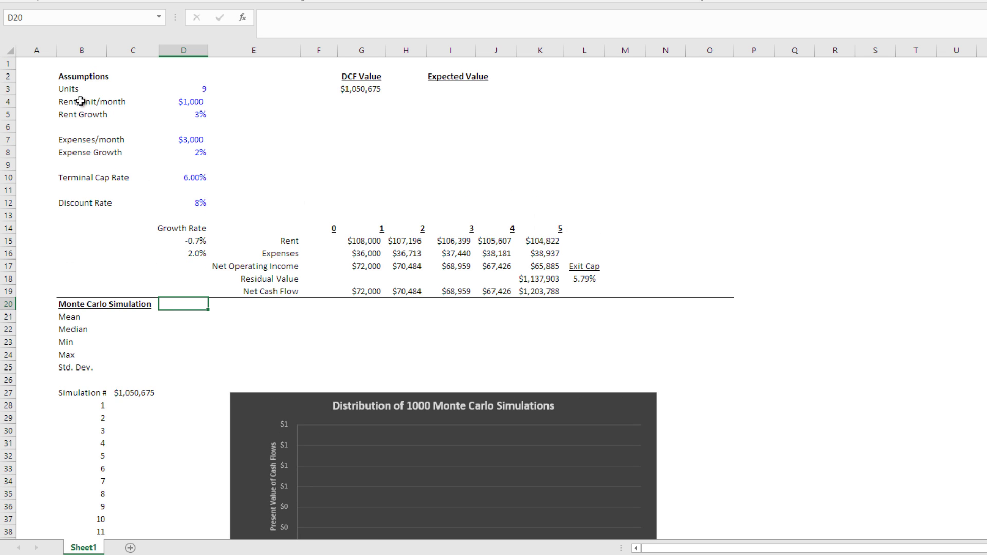
left_click_drag(84, 77, 274, 273)
left_click(190, 253)
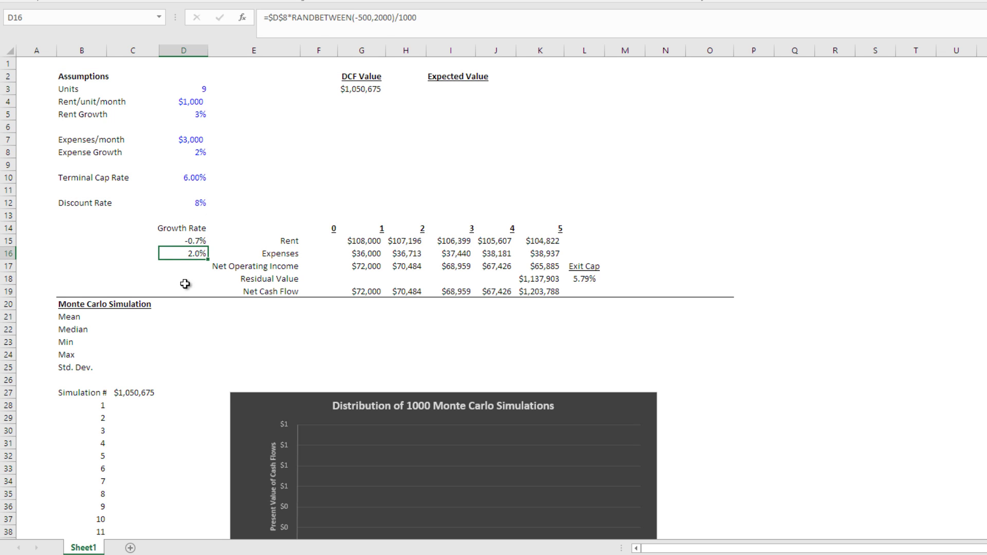
left_click(154, 407)
left_click(144, 399)
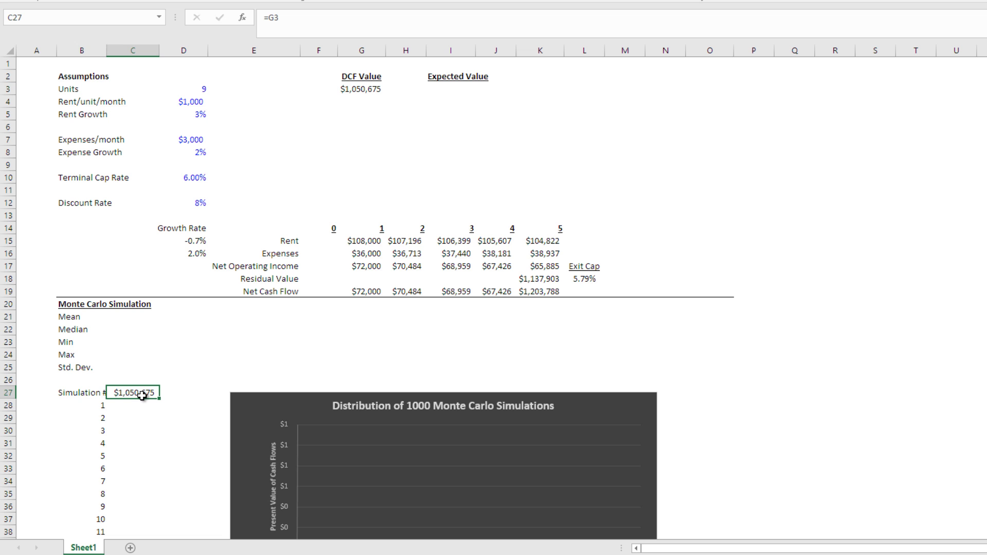
- Retype the Simulation # heading and enter 1 as the first run number
left_click(87, 394)
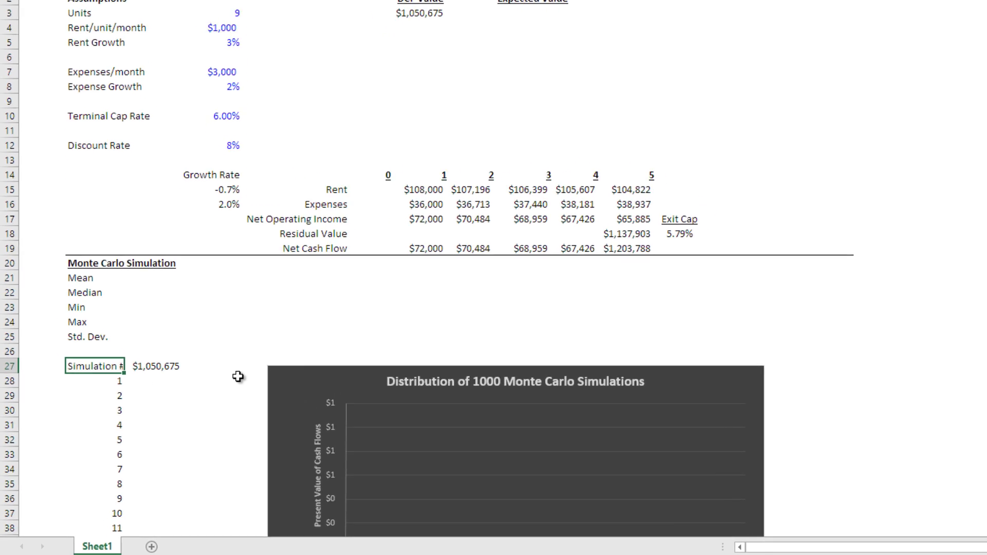
type("SImulati")
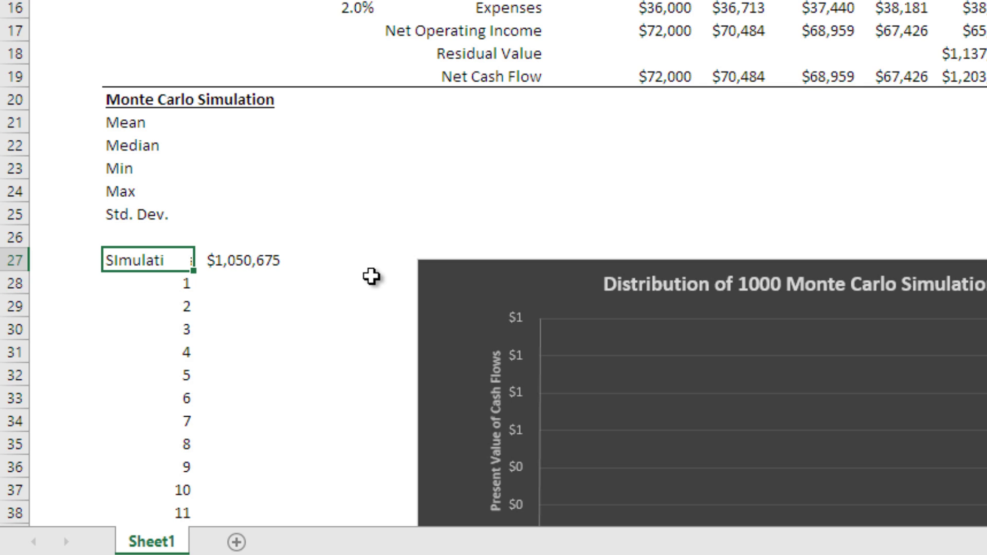
type("on #")
key("Return")
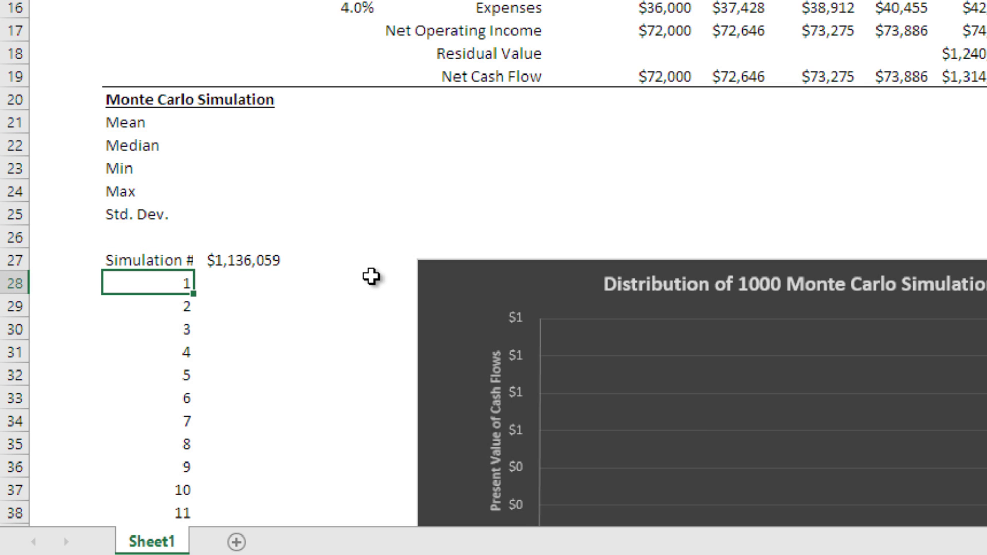
scroll(253, 291, "down", 3)
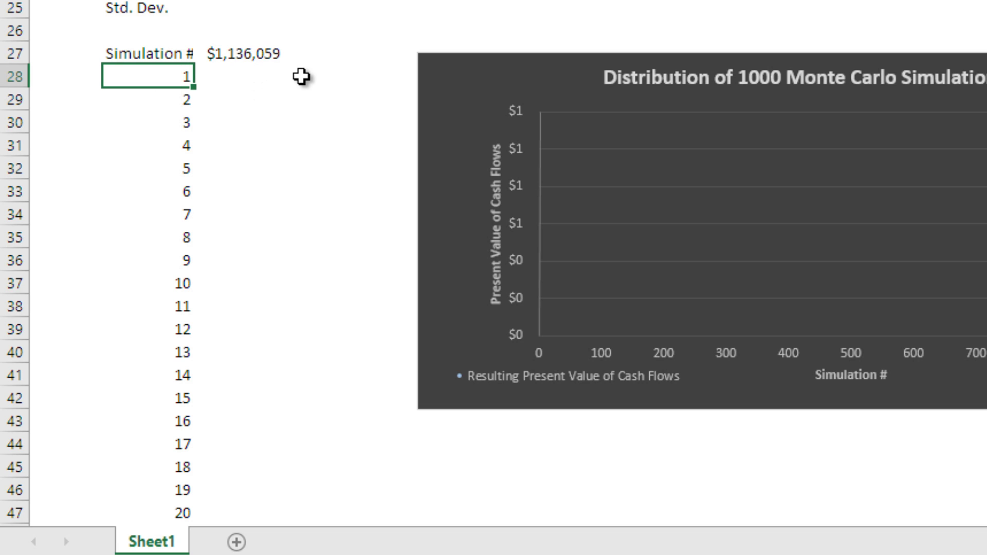
type("1")
key("Return")
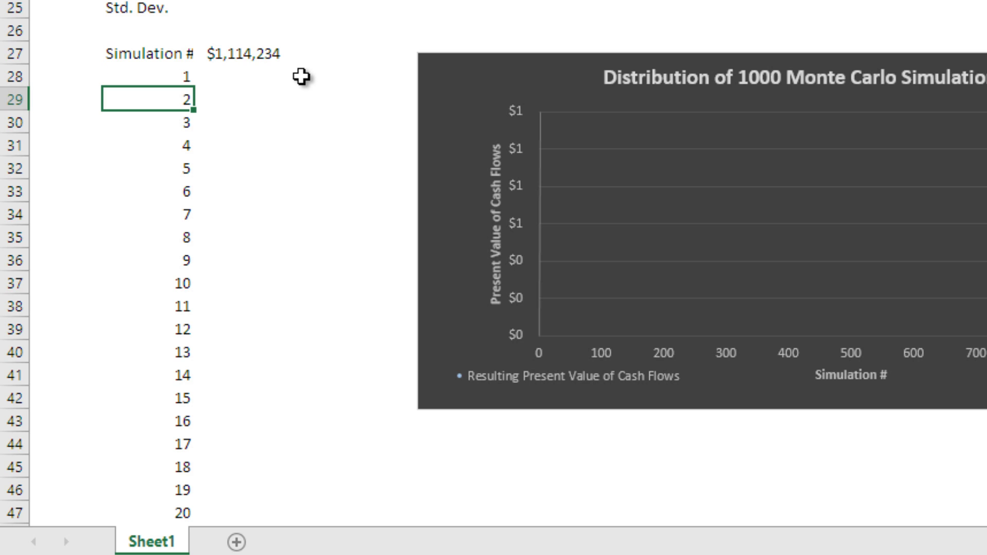
- Enter =B28+1 in B29 and paste it down to row 1027
type("=")
key("Up")
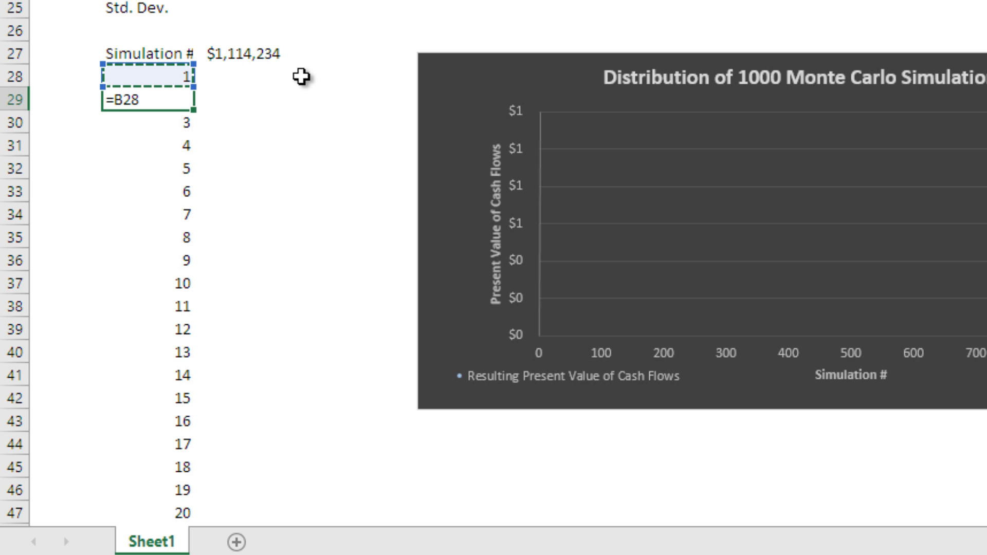
type("+1")
key("Return")
key("Up")
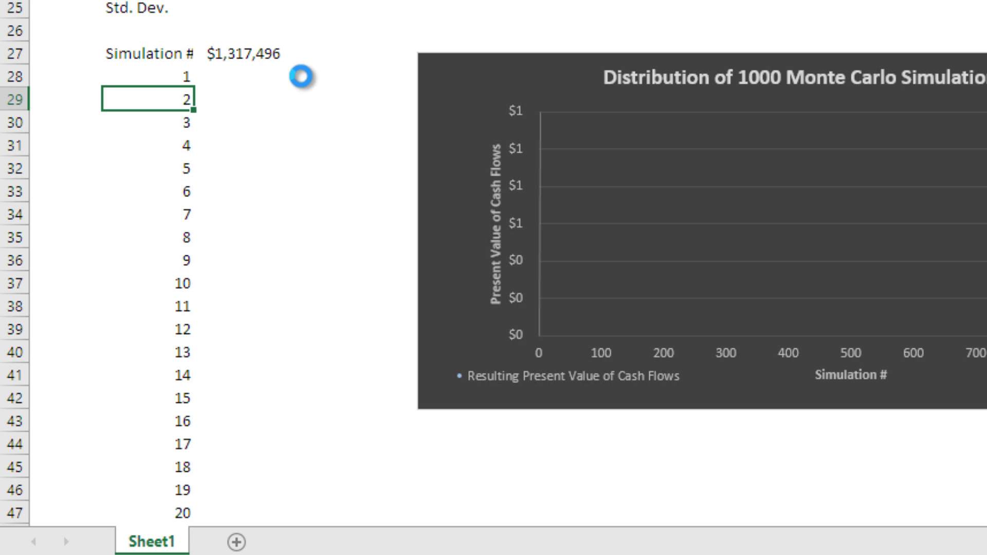
key("ctrl+c")
key("Down")
key("shift+Down")
key("shift+Down")
key("shift+Down")
key("shift+Down")
key("shift+Down")
key("shift+Down")
key("shift+Down")
key("shift+Down")
key("shift+Down")
key("shift+Down")
key("shift+Down")
key("shift+Down")
key("shift+Down")
key("shift+Down")
key("shift+Down")
key("shift+Down")
key("shift+Down")
key("shift+Down")
key("shift+Down")
key("shift+Down")
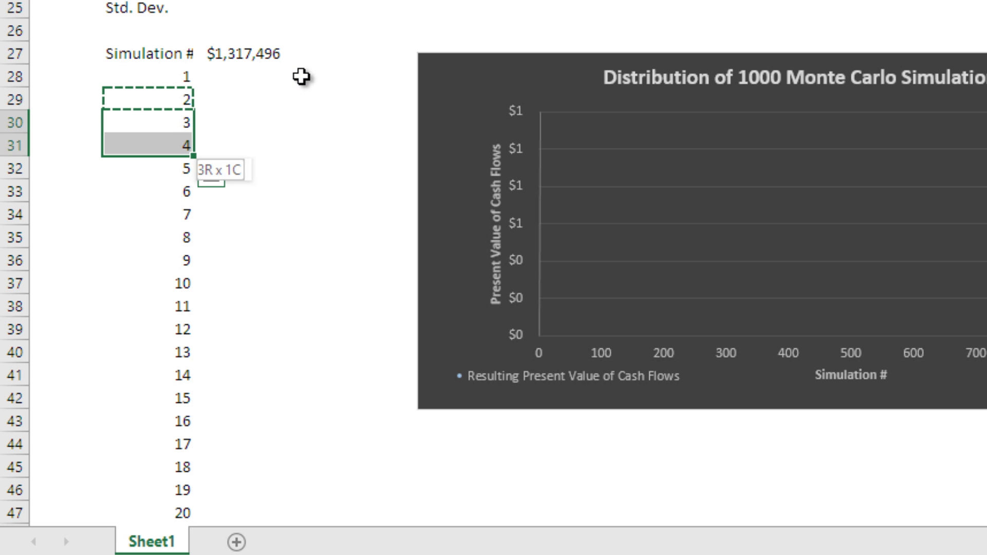
key("shift+Down")
key("shift+Down")
key("shift+Down")
key("shift+Down")
key("shift+Down")
key("shift+Down")
key("shift+Down")
key("shift+Down")
key("shift+Down")
key("shift+Down")
key("shift+Down")
key("shift+Down")
key("shift+Down")
key("shift+Down")
key("shift+Down")
key("shift+Down")
key("shift+Down")
key("shift+Down")
key("shift+Down")
key("shift+Down")
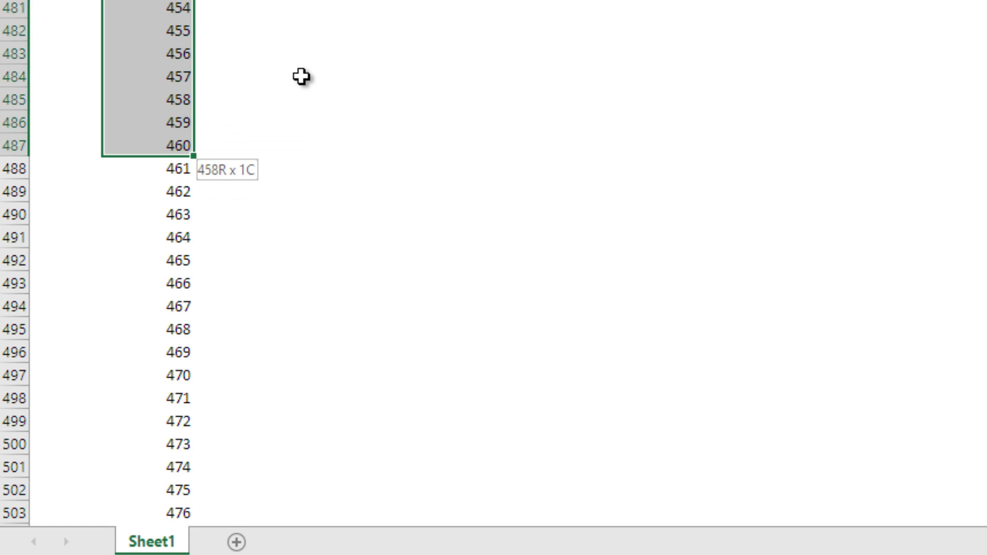
key("shift+Down")
key("shift+Down")
key("shift+Down")
key("shift+Down")
key("shift+Down")
key("shift+Down")
key("shift+Down")
key("shift+Down")
key("shift+Down")
key("shift+Down")
key("shift+Down")
key("shift+Down")
key("shift+Down")
key("shift+Down")
key("shift+Down")
key("shift+Down")
key("shift+Down")
key("shift+Down")
key("shift+Down")
key("shift+Down")
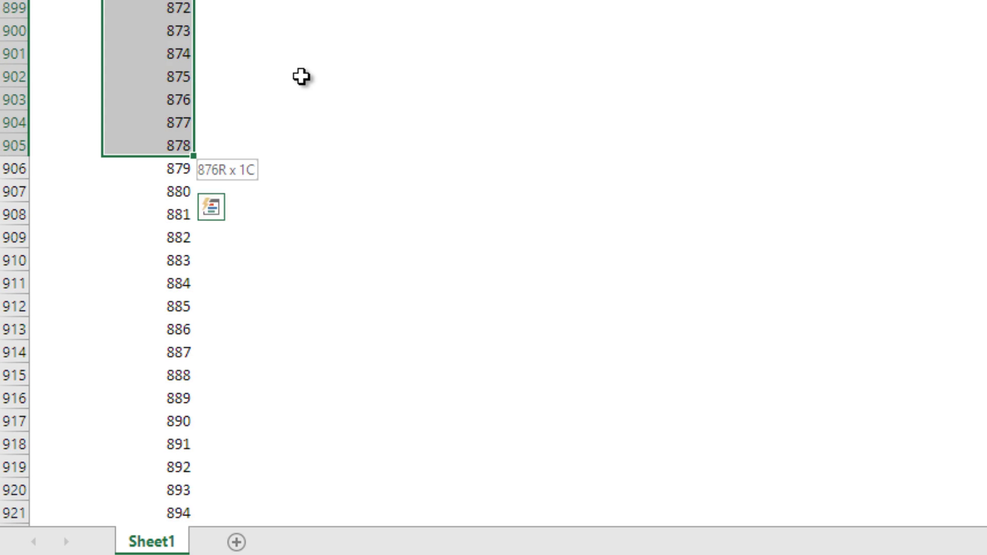
key("shift+Down")
key("shift+Down")
key("shift+Down")
key("shift+Down")
key("shift+Down")
key("shift+Down")
key("shift+Down")
key("shift+Down")
key("shift+Down")
key("shift+Down")
key("shift+Down")
key("shift+Down")
key("shift+Down")
key("shift+Down")
key("shift+Down")
key("shift+Down")
key("shift+Down")
key("shift+Down")
key("shift+Down")
key("shift+Down")
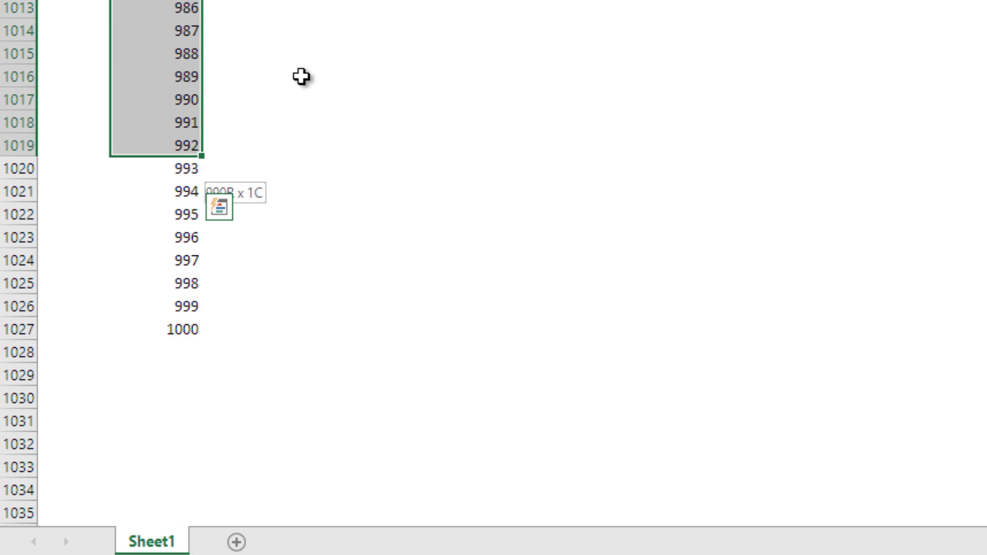
key("shift+Down")
key("shift+Down")
key("shift+Down")
key("shift+Down")
key("shift+Down")
key("shift+Down")
key("shift+Down")
key("shift+Down")
key("ctrl+v")
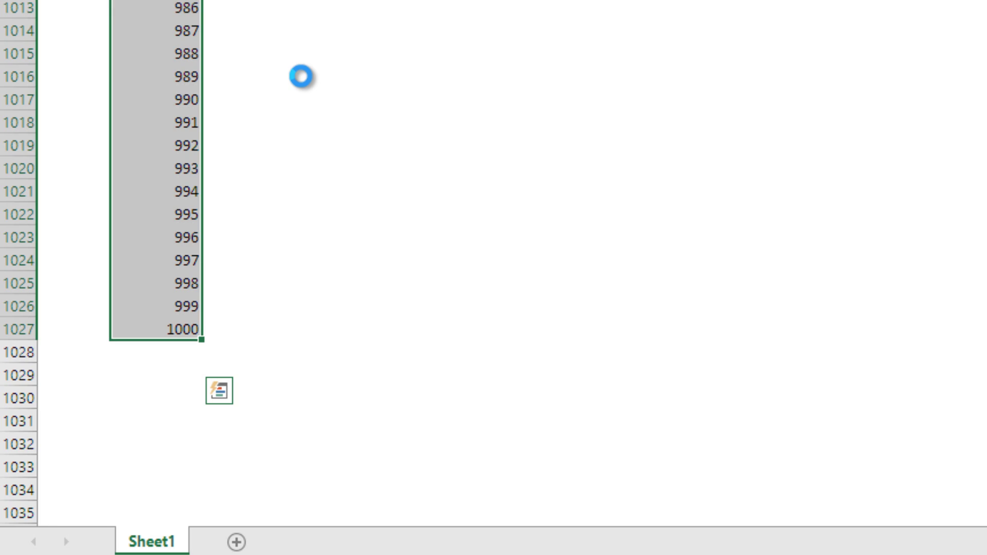
- Check the run numbers reach 1000 at the bottom of column B
key("Down")
key("ctrl+Down")
key("Down")
key("Down")
key("Up")
key("Up")
key("Up")
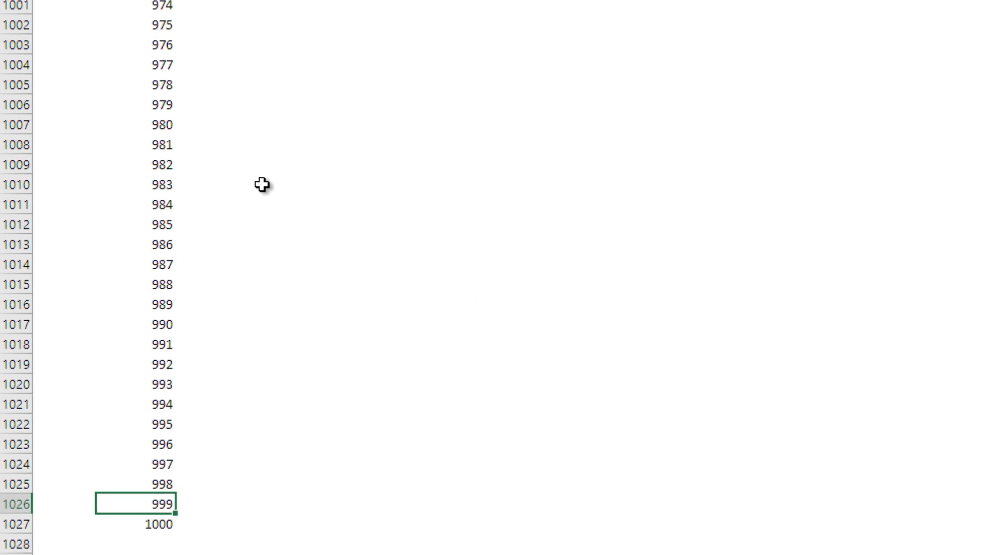
key("ctrl+Up")
key("Up")
key("Up")
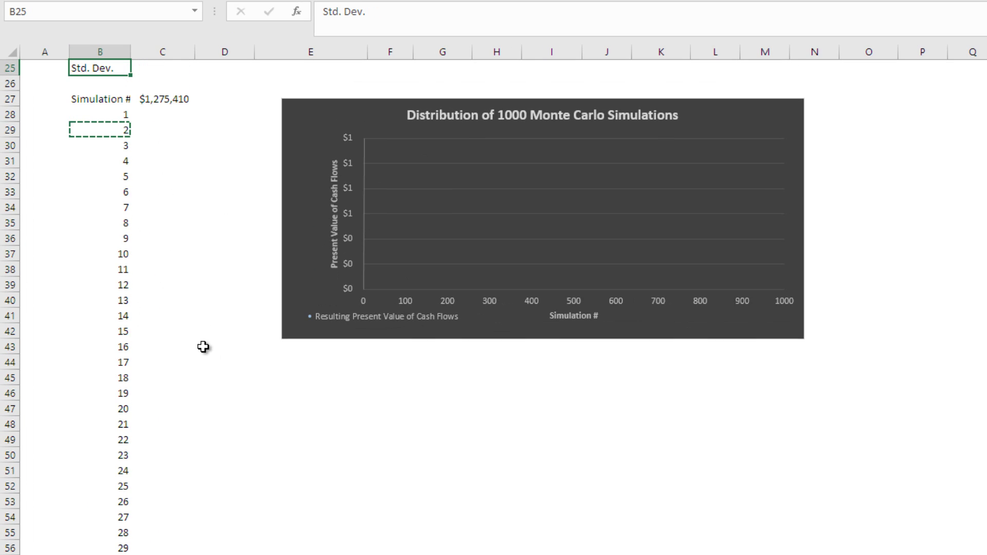
key("Up")
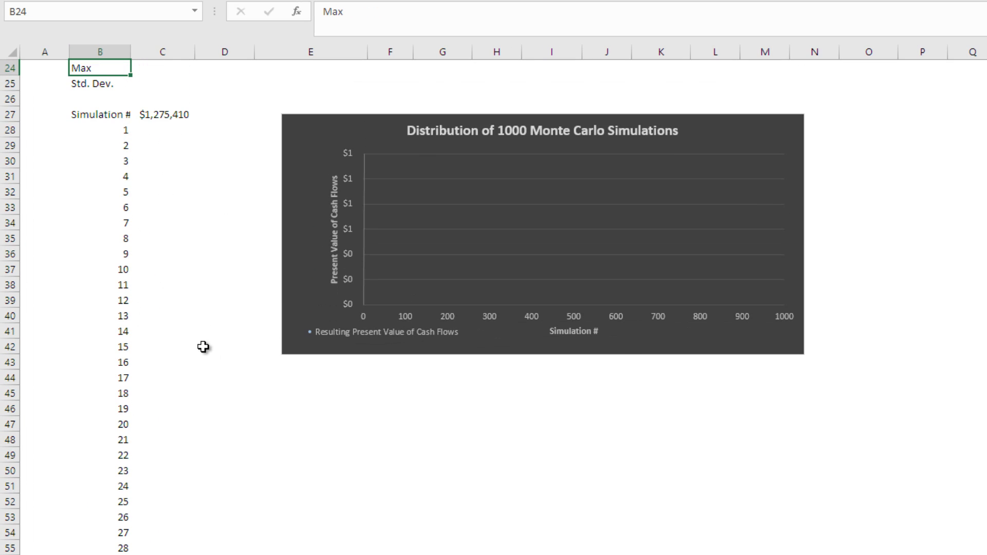
key("Down")
key("Down")
key("Down")
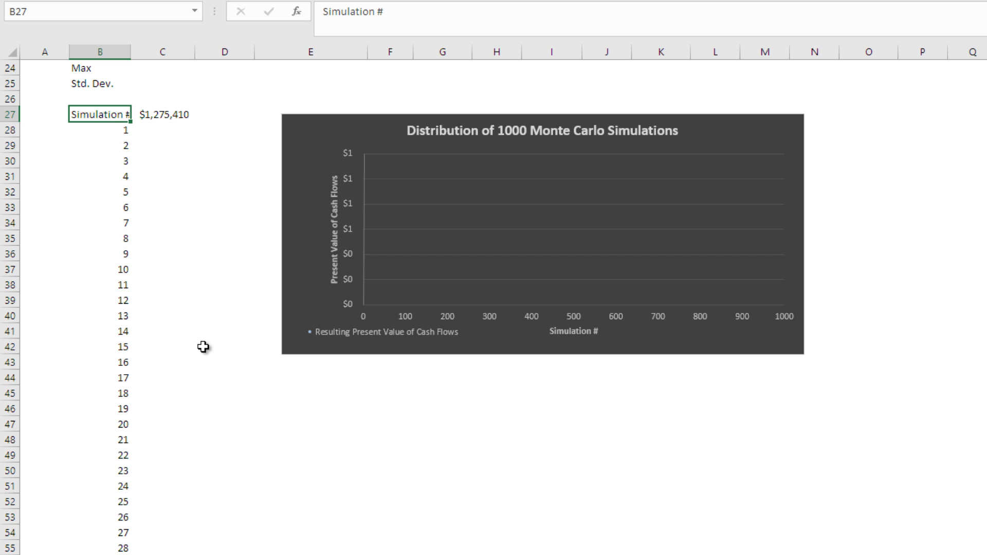
- Inspect the cells beside and below the Simulation # heading
key("Right")
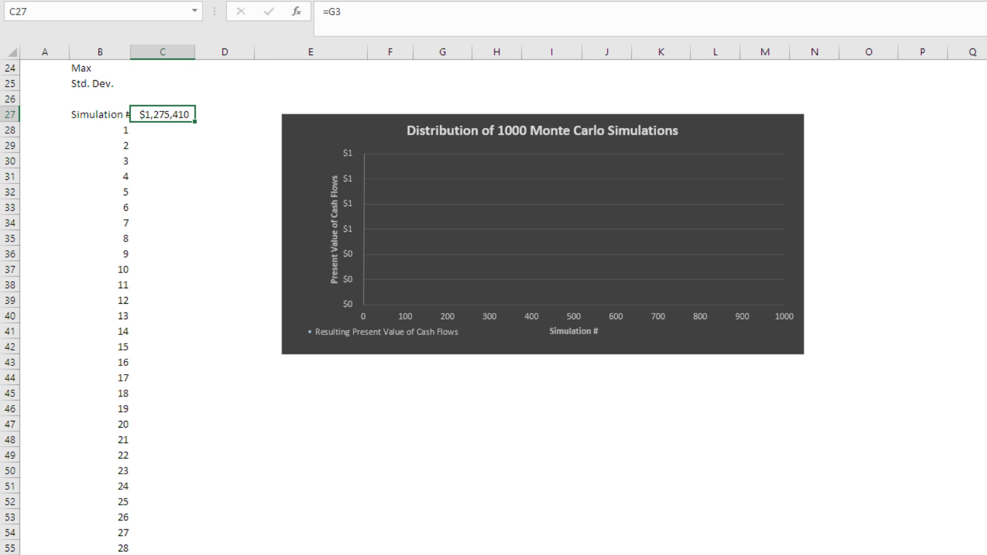
scroll(205, 282, "up", 8)
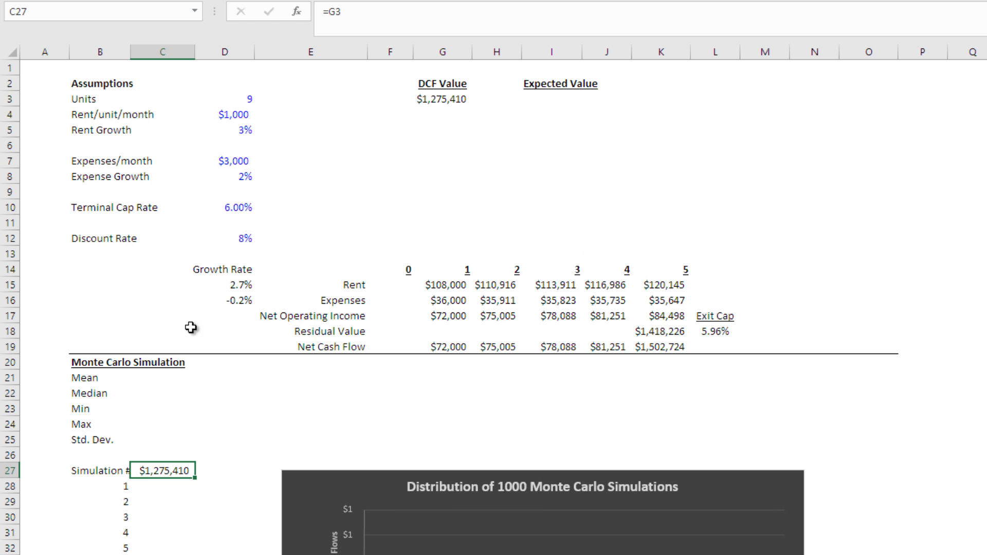
left_click(123, 475)
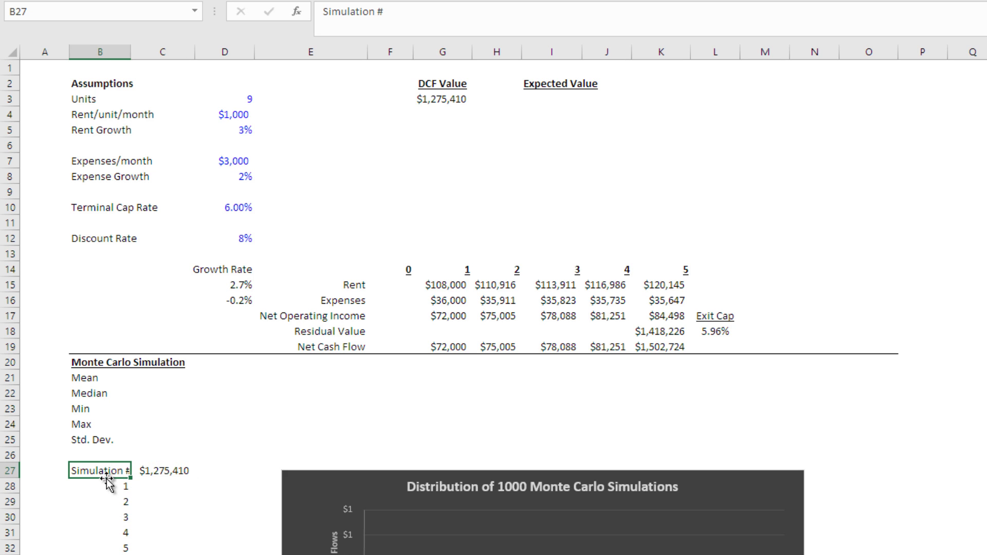
left_click(152, 478)
left_click(114, 486)
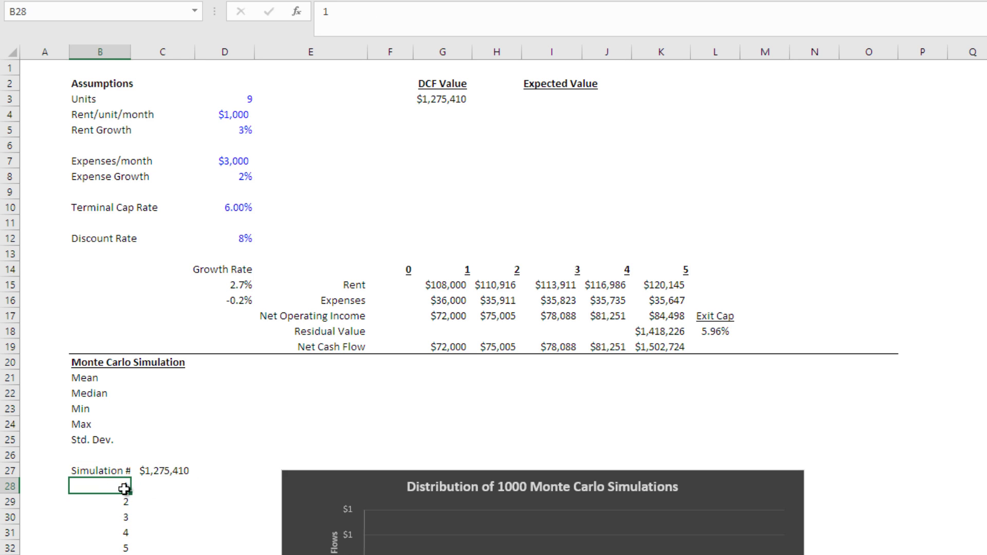
left_click(123, 473)
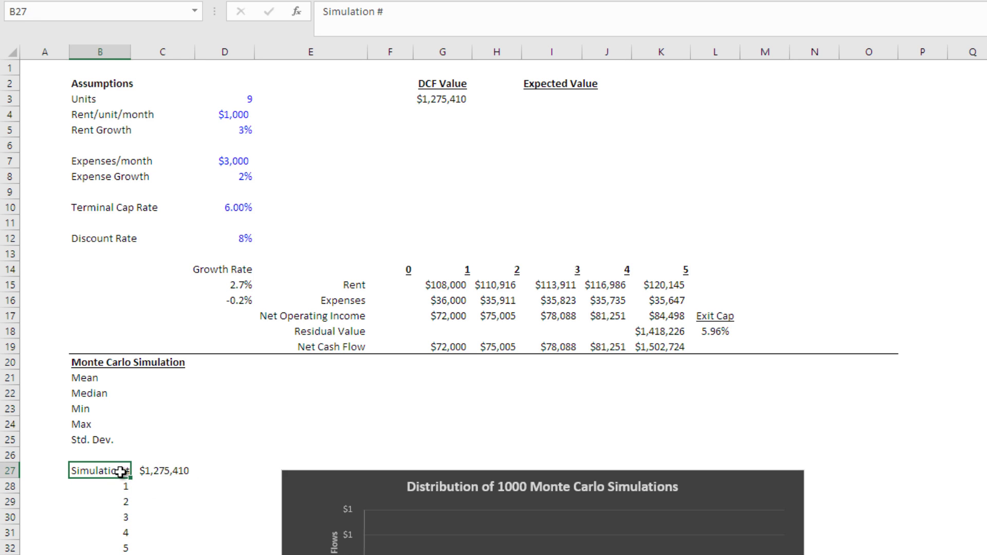
- Enter =G3 in C27 so it mirrors the $1,371,094 DCF Value
left_click(153, 476)
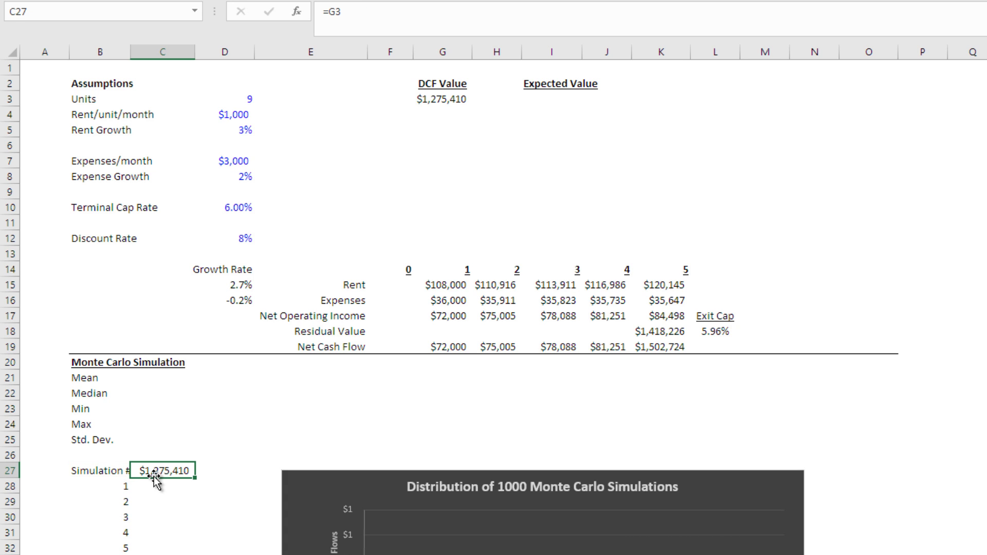
type("=")
left_click(420, 100)
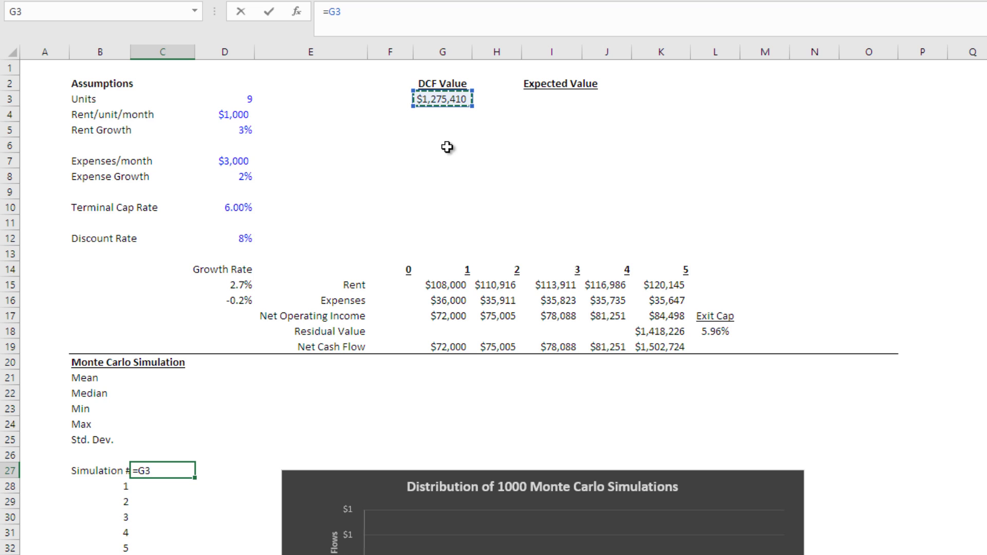
key("ctrl+Return")
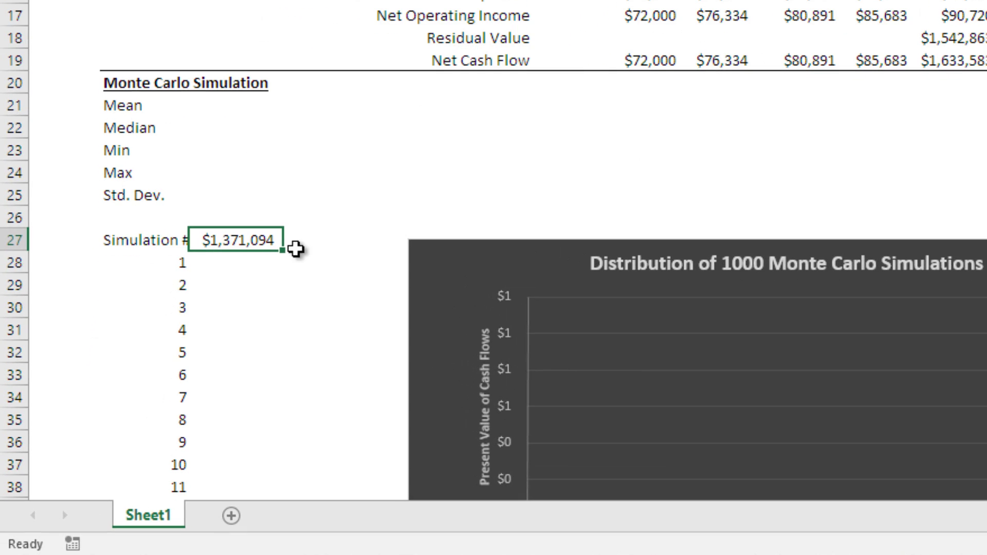
- Select B27:C1027, from the Simulation # heading and DCF link down to run 1000
key("Left")
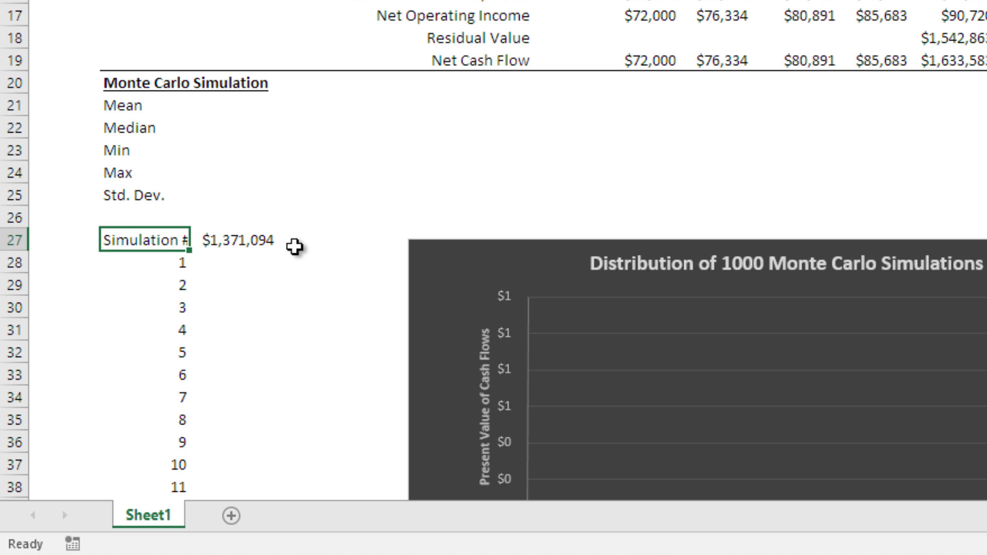
key("shift+Right")
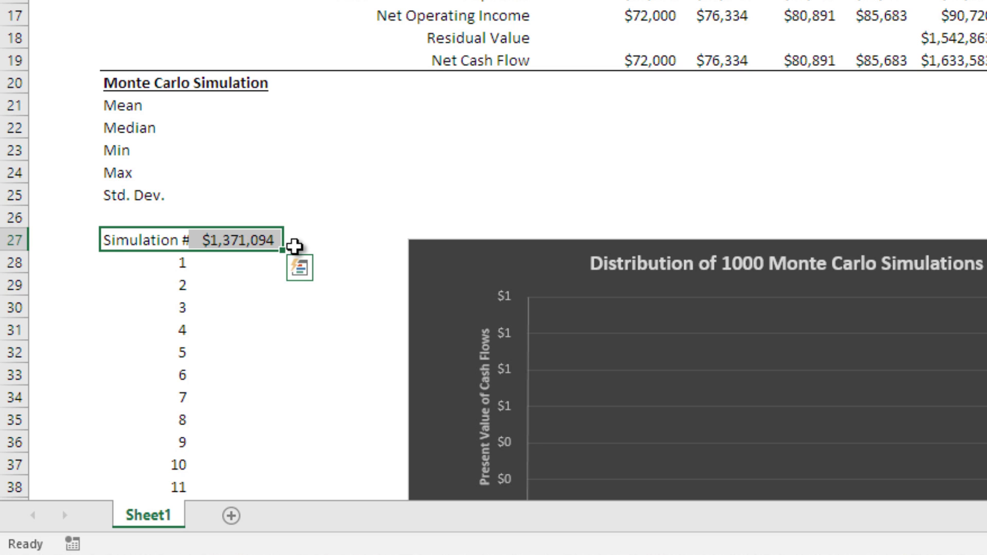
key("ctrl+q")
key("Escape")
key("ctrl+shift+Down")
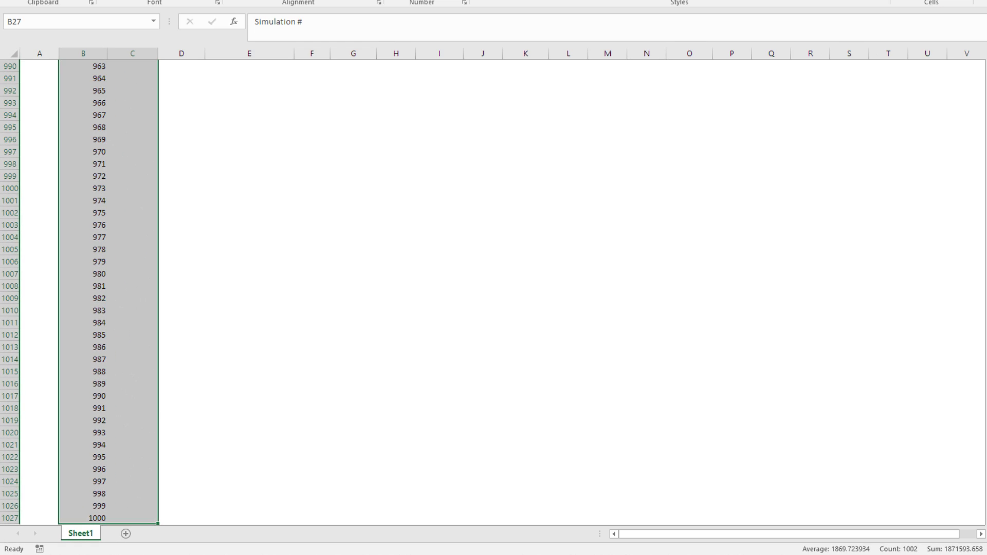
scroll(800, 199, "up", 20)
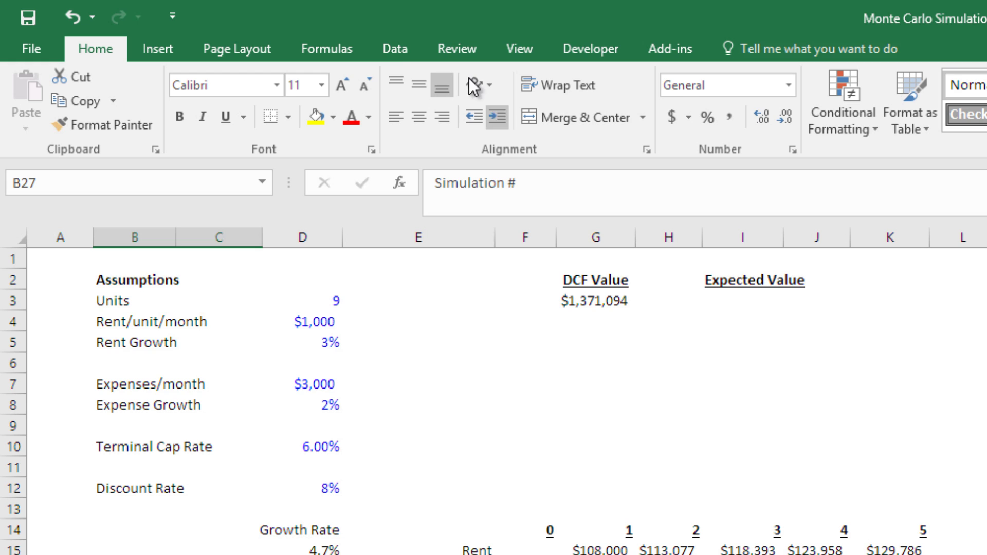
- Start a What-If Data Table on the simulation block with $A$27 as the column input cell
left_click(236, 45)
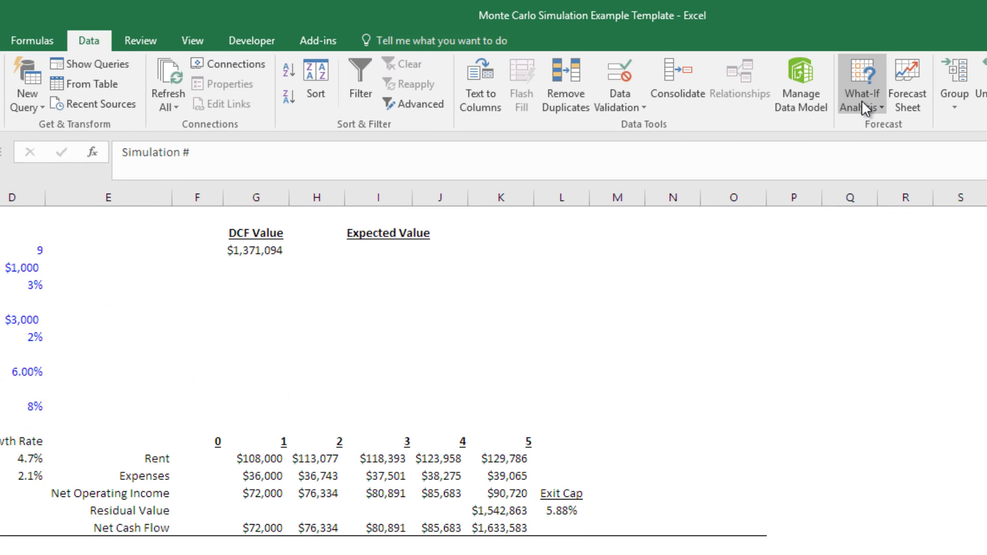
left_click(865, 108)
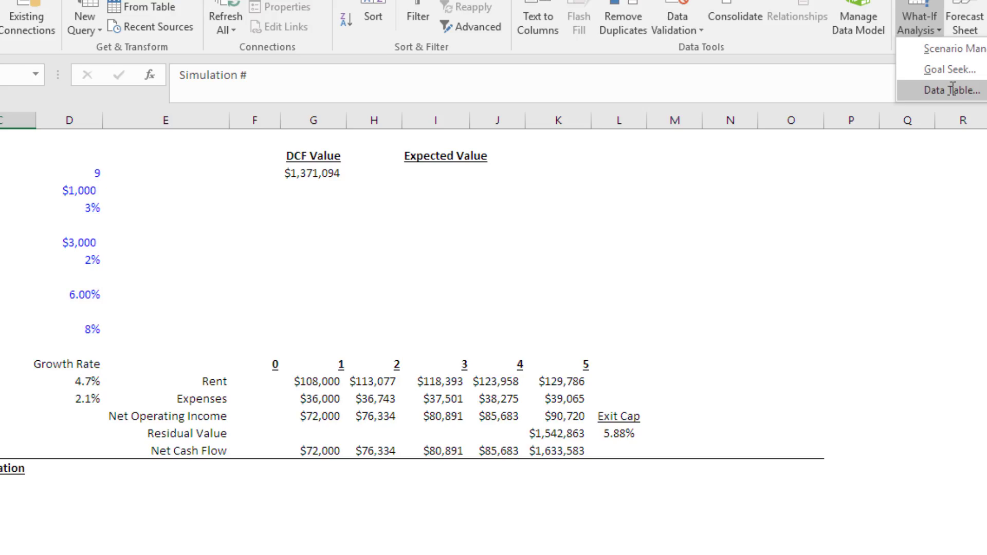
left_click(952, 89)
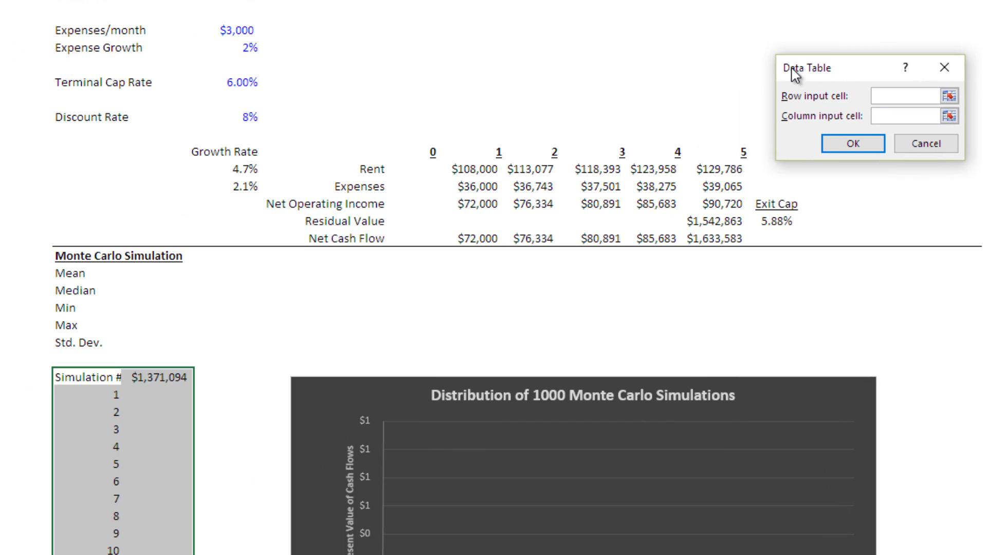
left_click_drag(640, 289, 122, 382)
left_click_drag(277, 169, 178, 188)
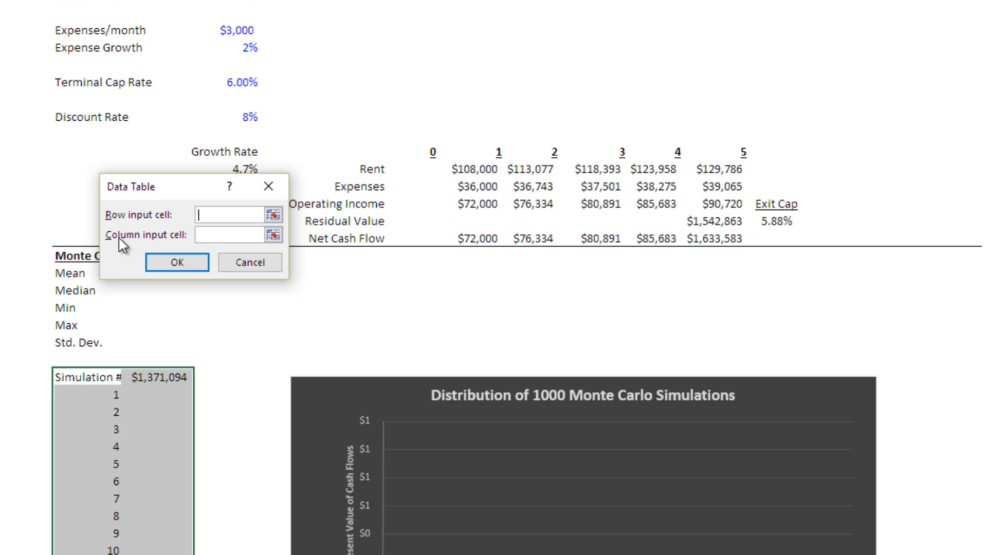
left_click(272, 234)
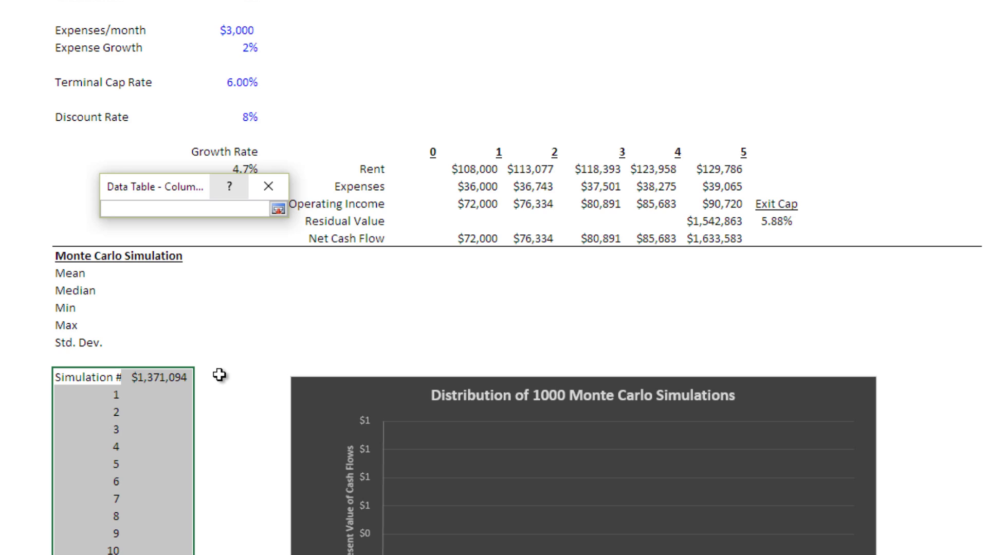
left_click(28, 380)
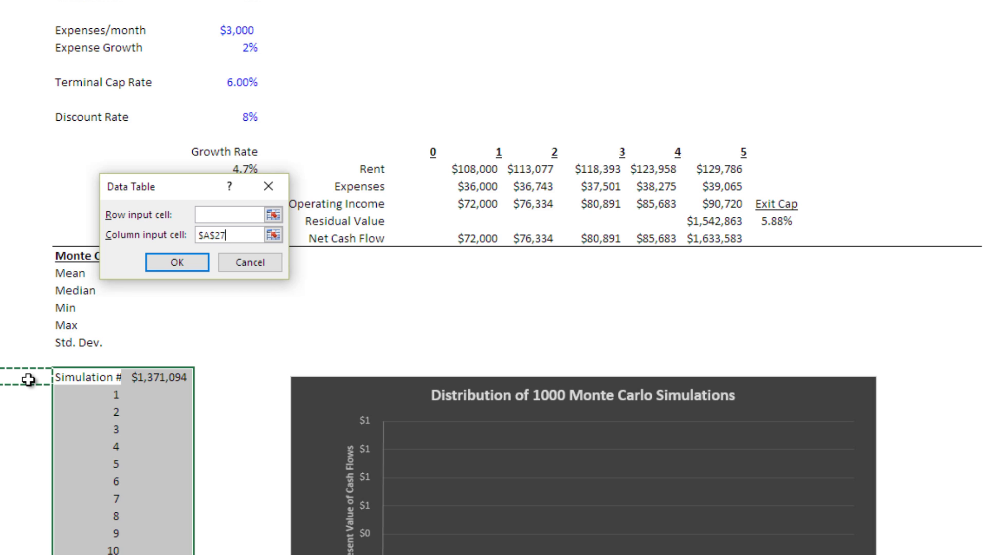
- Run the data table so column C fills with 1000 simulated DCF values, then review them
left_click(176, 263)
left_click(171, 360)
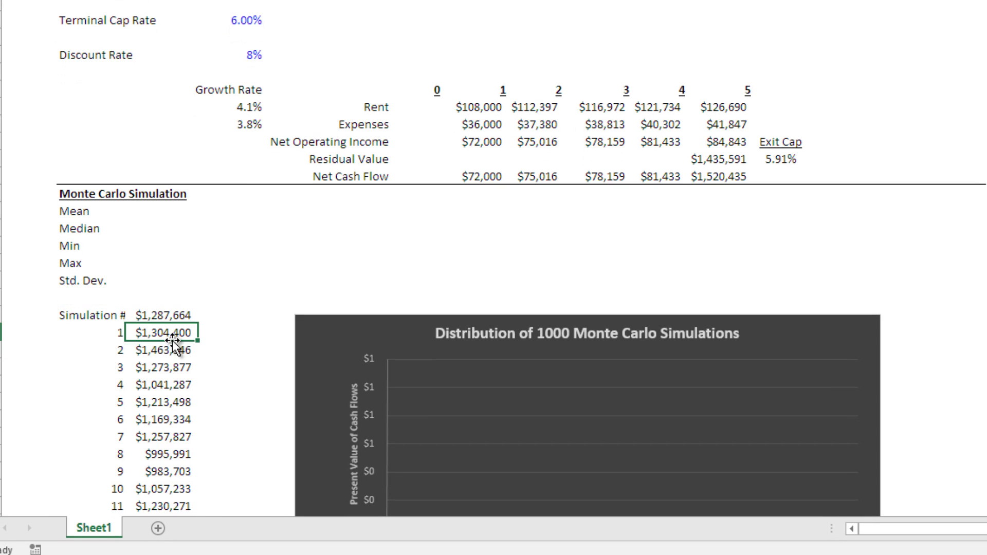
key("Down")
key("Down")
key("Down")
key("Down")
key("Down")
key("Down")
key("Down")
key("Down")
key("Down")
key("Down")
key("Down")
key("Down")
key("Down")
key("Down")
key("Down")
key("Down")
key("Down")
key("Down")
key("Down")
key("Down")
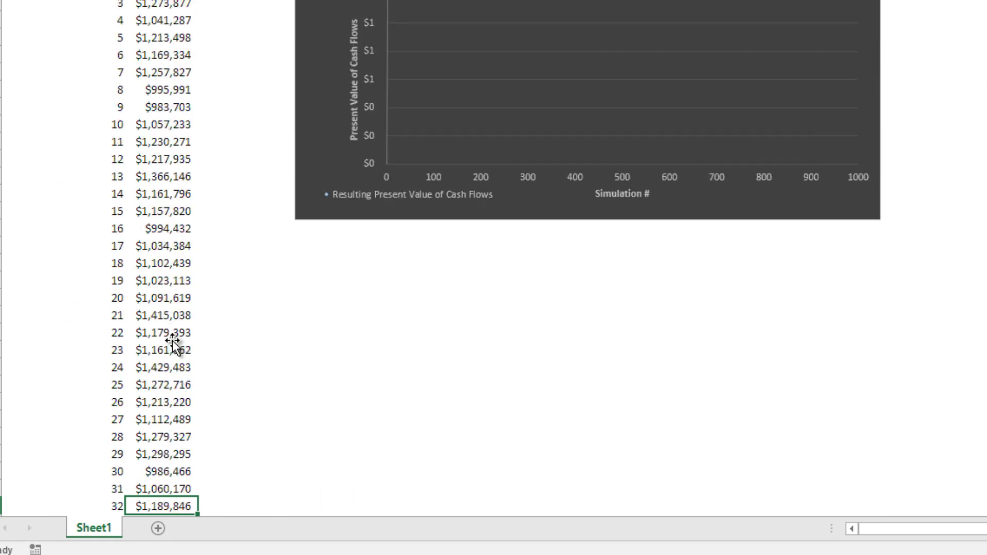
key("Down")
key("Down")
key("Down")
key("Down")
key("Down")
key("Down")
key("Down")
key("Down")
key("Down")
key("Down")
key("Down")
key("Down")
key("Down")
key("Down")
key("Down")
key("Down")
key("Down")
key("Down")
key("Down")
key("Down")
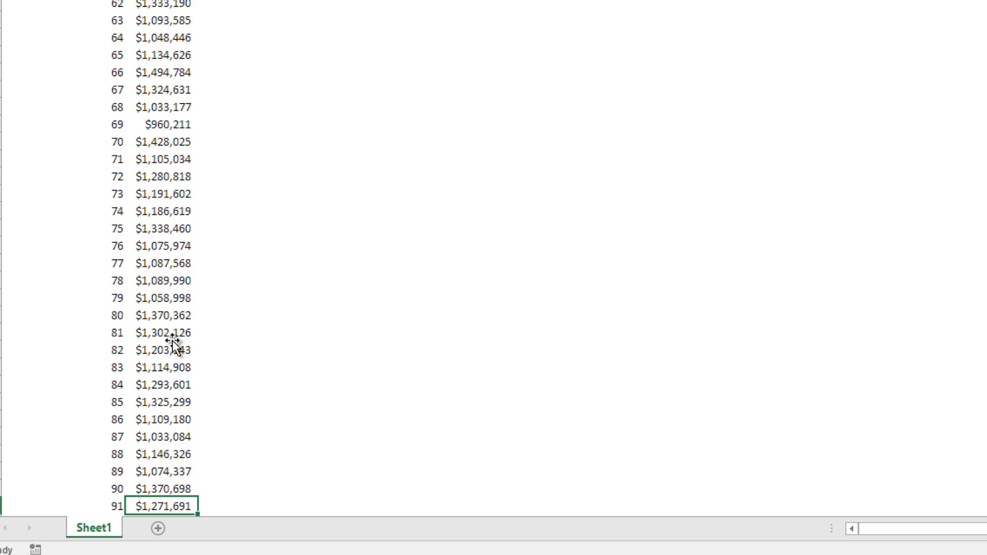
key("Down")
key("Down")
key("Down")
key("Down")
key("Down")
key("Down")
key("Down")
key("Down")
key("Down")
key("Down")
key("Down")
key("Down")
key("Down")
key("Down")
key("Down")
key("Down")
key("Down")
key("Down")
key("Down")
key("Down")
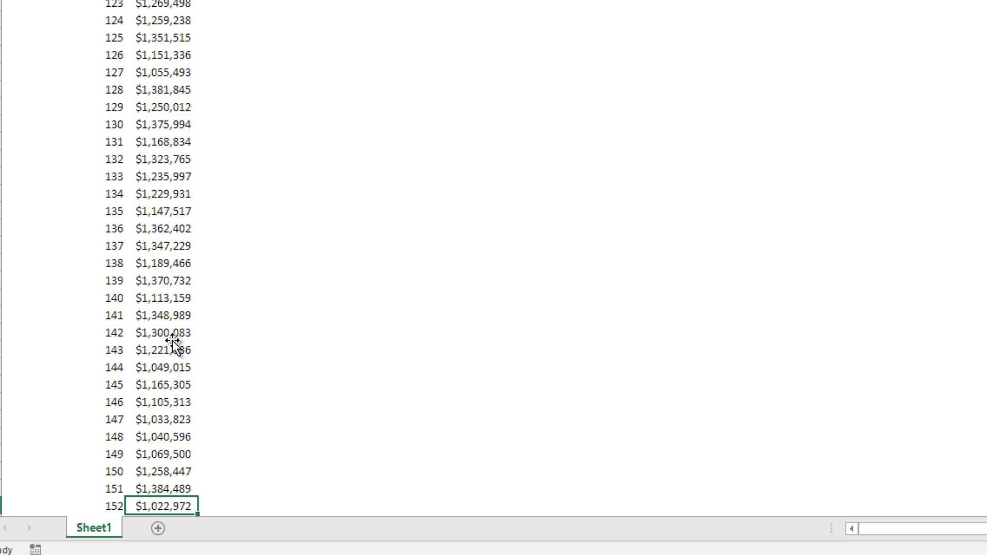
key("Down")
key("Down")
key("Down")
key("Down")
key("Down")
key("Down")
key("Down")
key("Down")
key("Down")
key("Down")
key("Down")
key("Down")
key("Down")
key("Down")
key("Down")
key("Down")
key("Down")
key("Down")
key("Down")
key("Down")
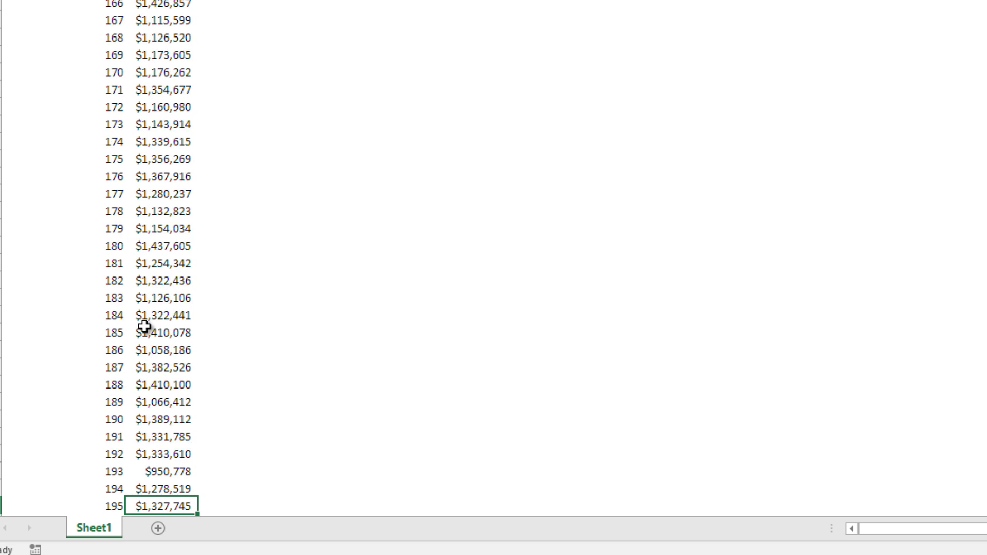
scroll(144, 326, "down", 7)
scroll(144, 326, "down", 1)
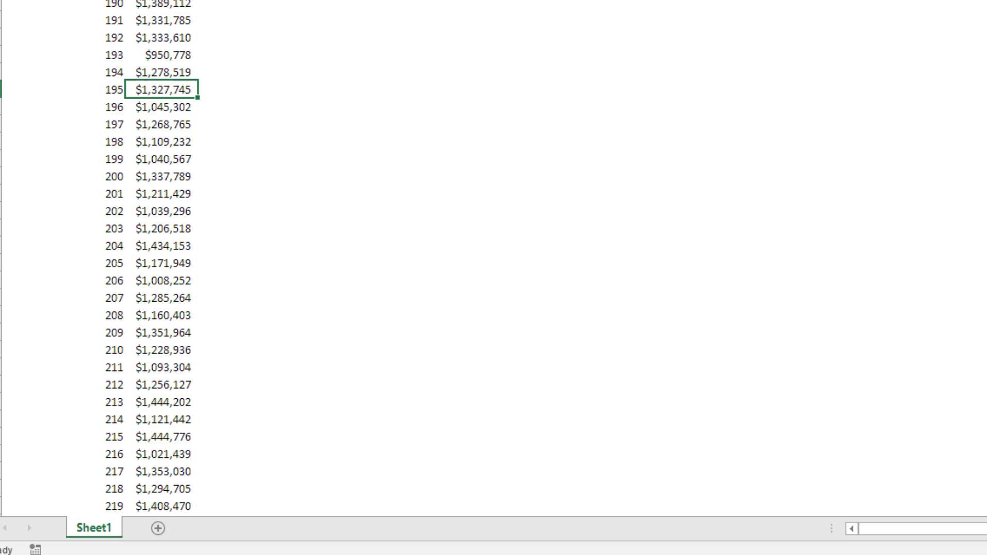
key("ctrl+Home")
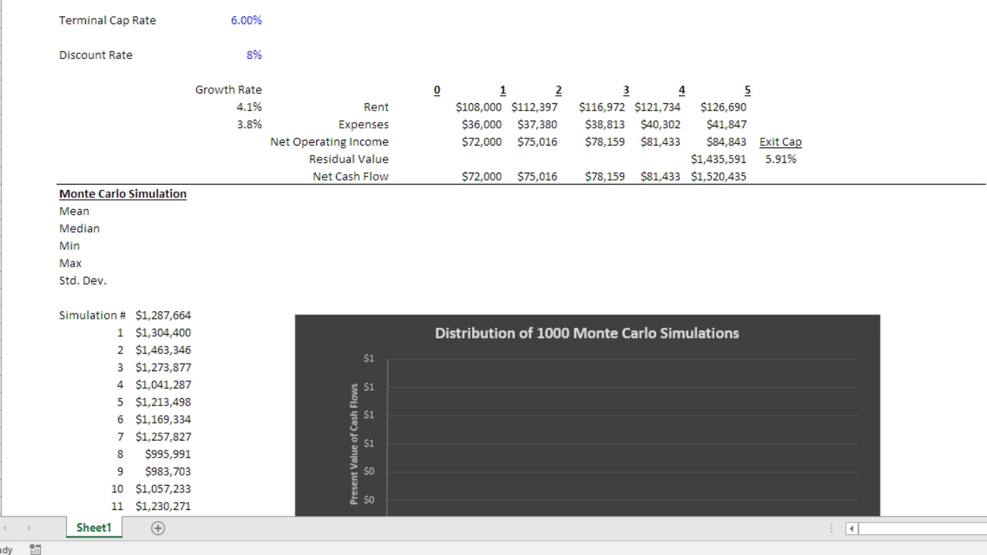
- Review the Mean, Median, Min, Max and Std. Dev. summary labels
left_click(154, 214)
left_click(83, 211)
left_click(74, 229)
left_click(76, 247)
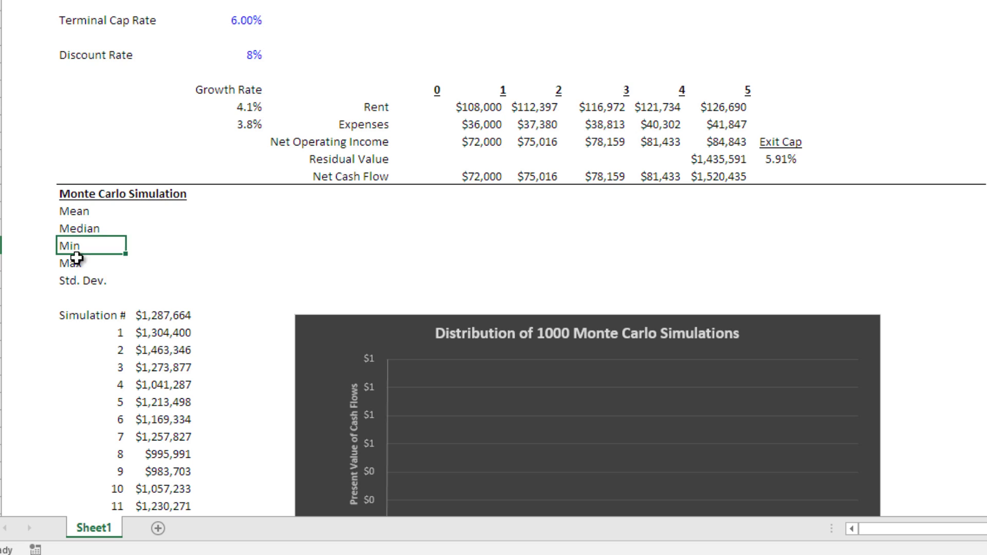
left_click(77, 263)
left_click(81, 282)
- Enter an AVERAGE formula over all simulated values for the Mean ($1,212,147)
left_click(154, 215)
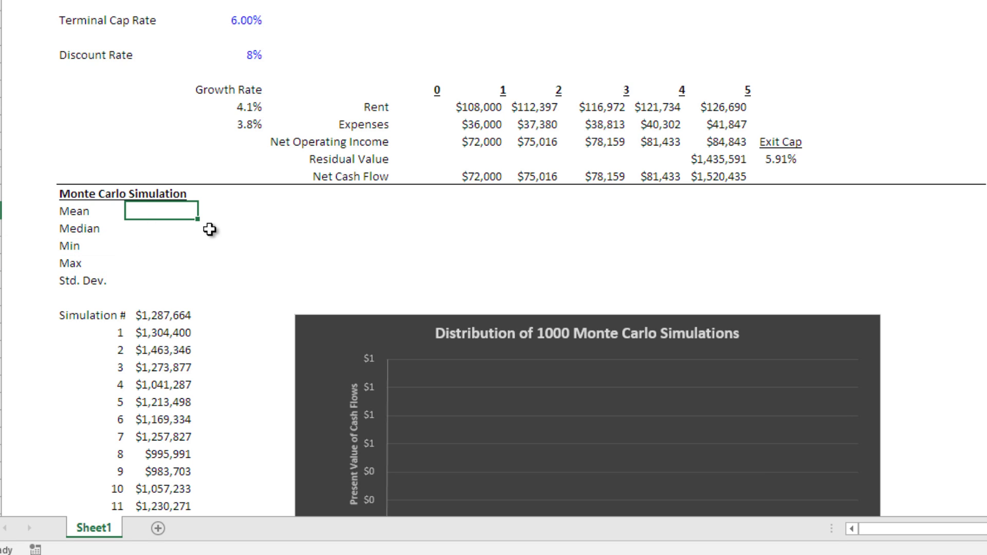
type("=ave")
key("Tab")
key("Down")
key("Down")
key("Down")
key("Down")
key("Down")
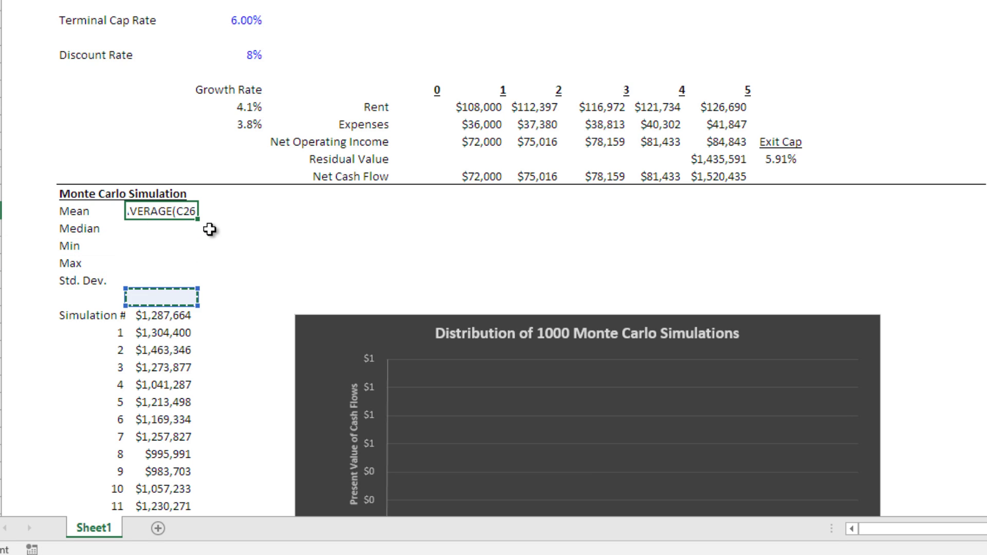
key("Down")
key("Down")
key("ctrl+shift+Down")
key("ctrl+shift+Down")
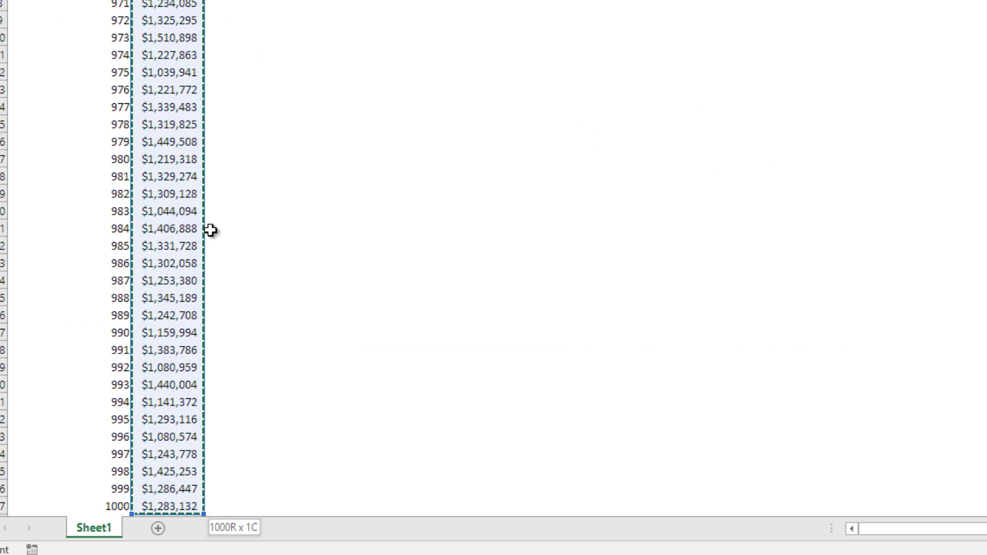
key("ctrl+Return")
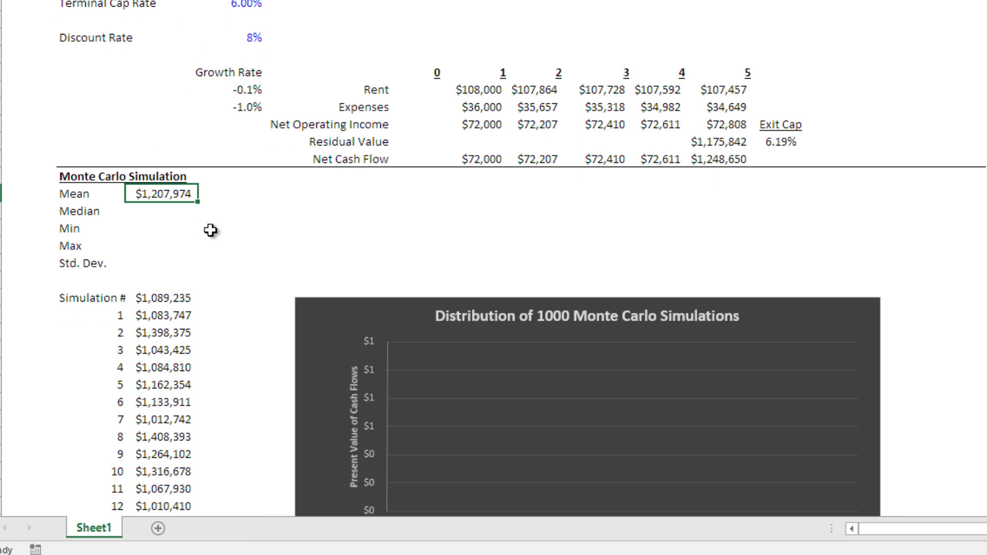
- Link the Expected Value cell to the Mean result
scroll(210, 230, "up", 4)
left_click(581, 39)
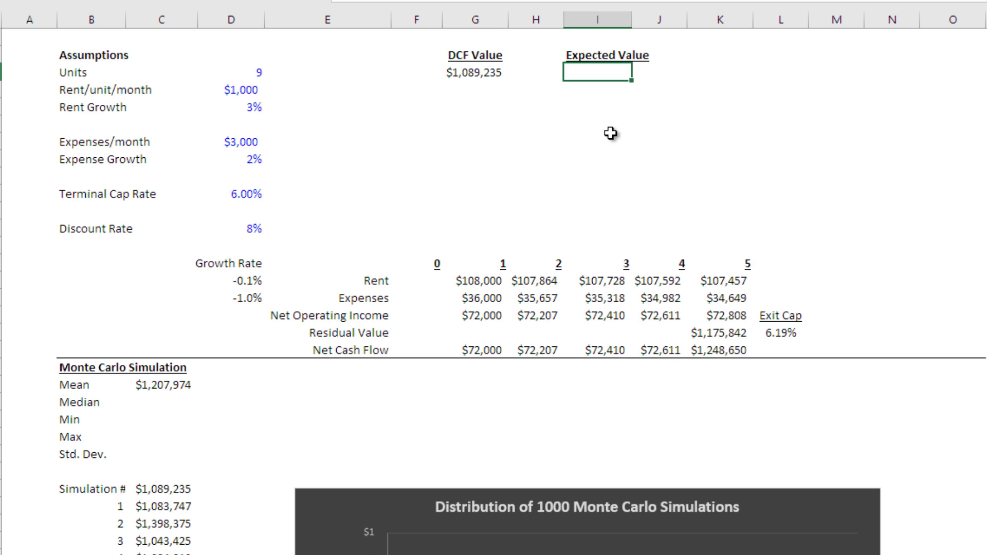
type("=")
left_click(167, 385)
key("Return")
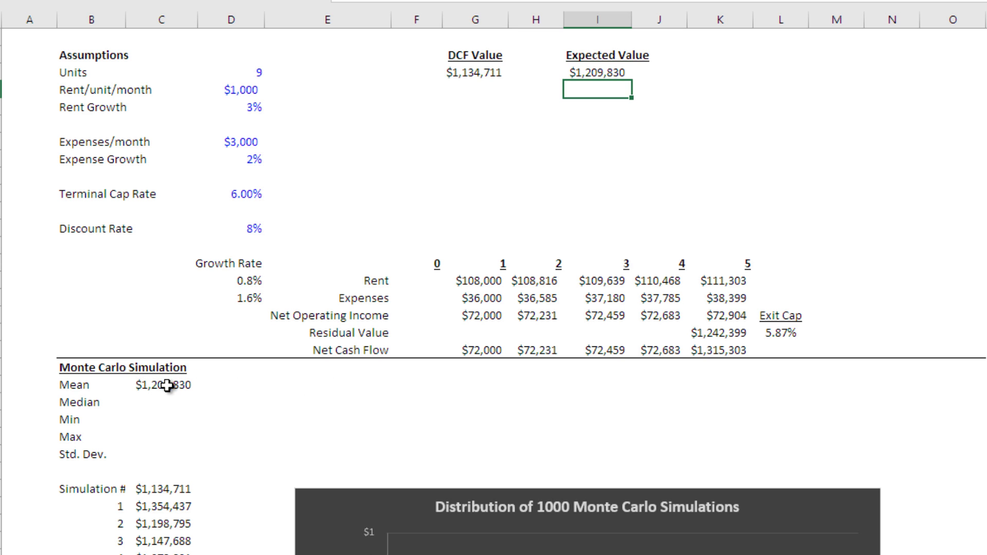
key("Up")
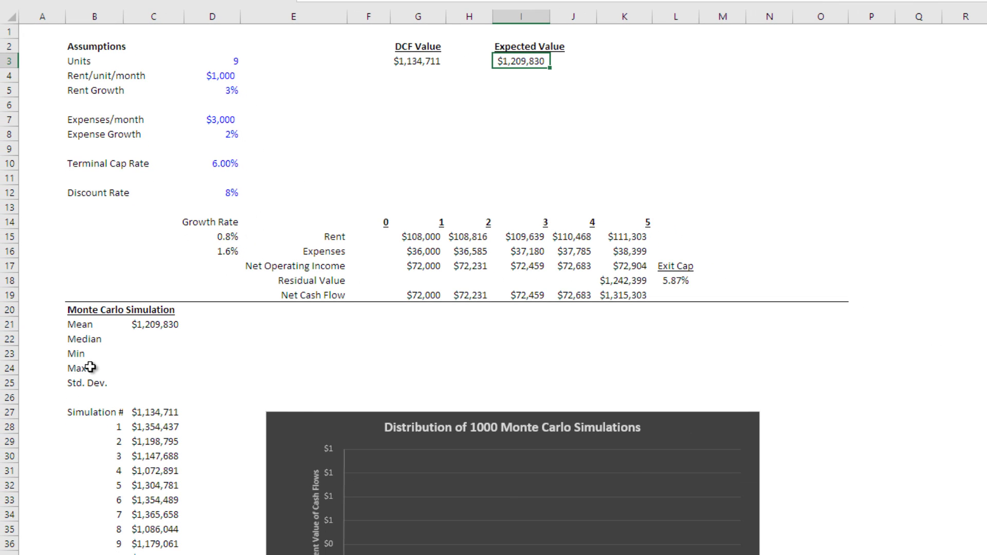
- Enter a MEDIAN formula over all simulated values ($1,204,722)
left_click(154, 342)
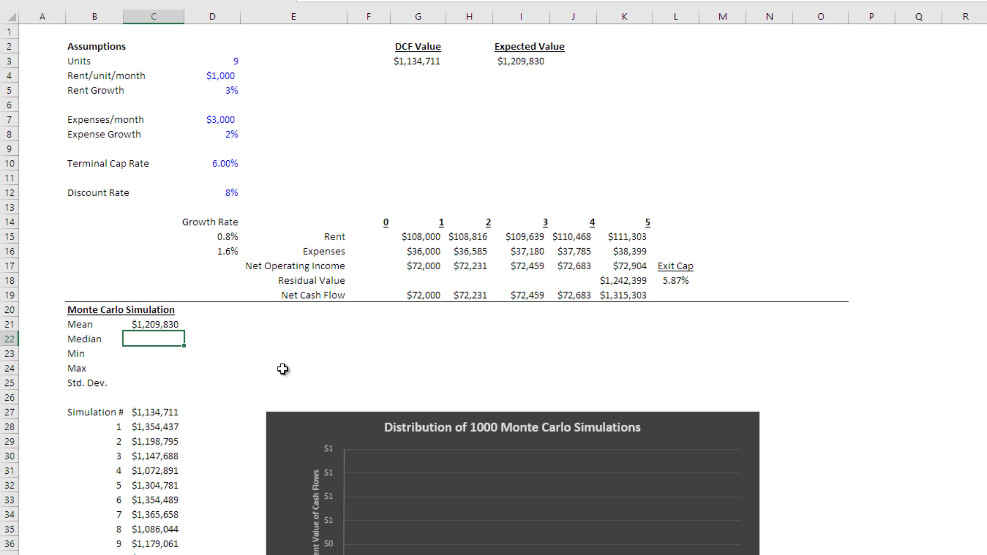
type("=media")
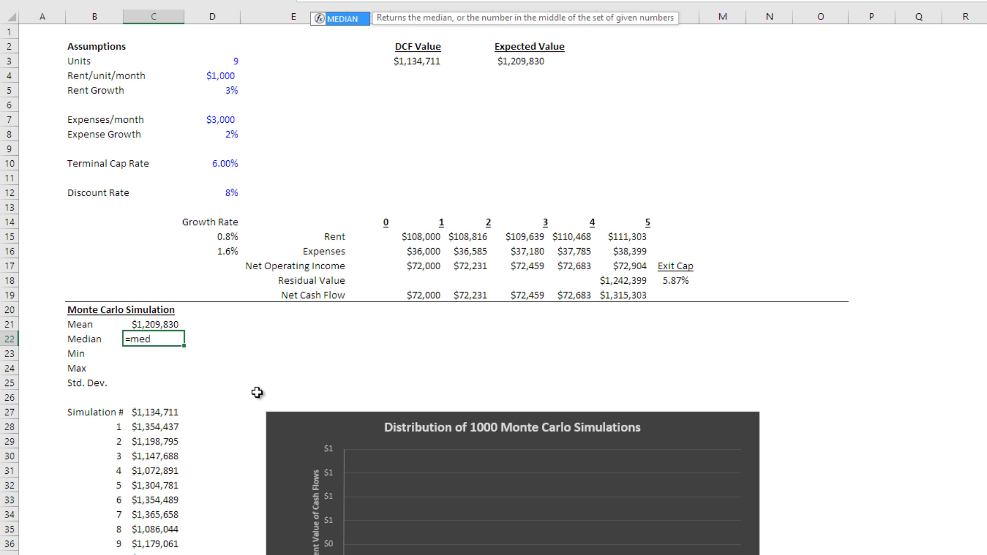
key("Tab")
key("Down")
key("Down")
key("Down")
key("Down")
key("Down")
key("Down")
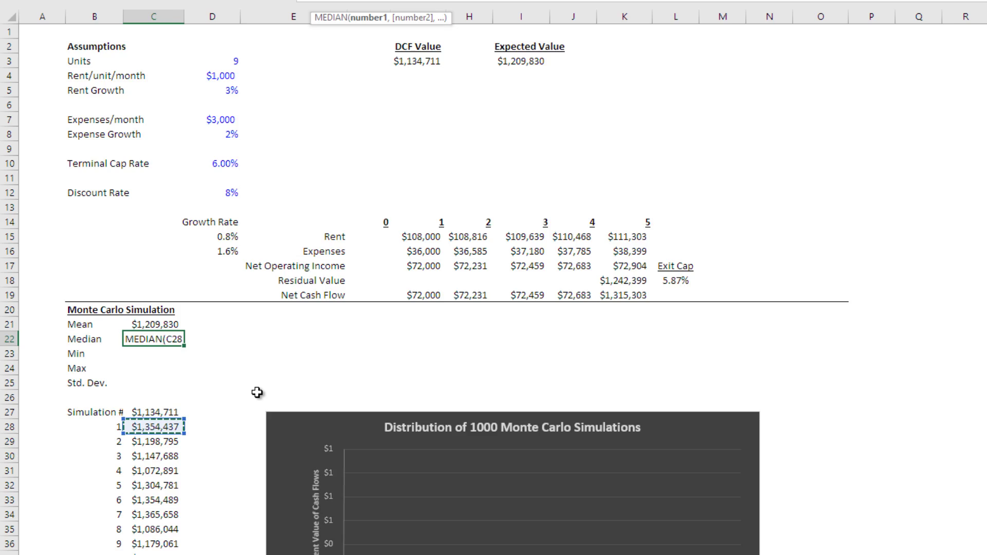
key("ctrl+shift+Down")
key("Return")
scroll(196, 329, "up", 4)
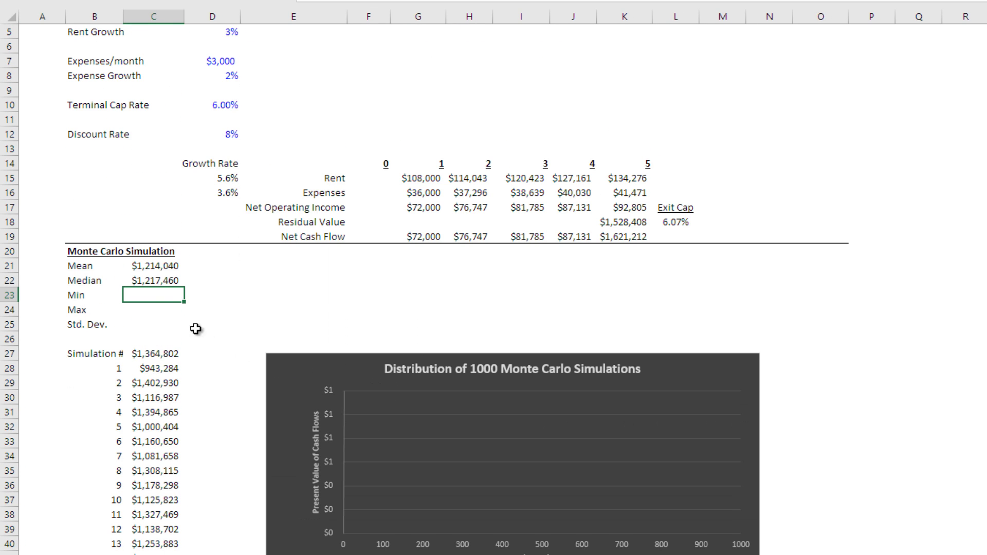
left_click(163, 284)
scroll(160, 359, "up", 2)
- Enter a MIN formula over all simulated values ($933,882)
left_click(156, 354)
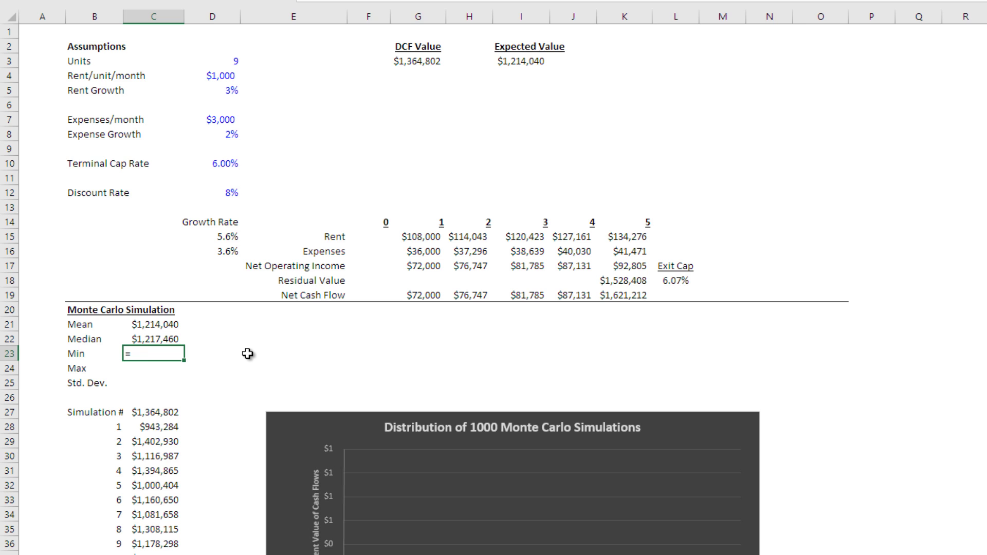
type("min(")
key("Down")
key("Down")
key("Down")
key("Down")
key("Down")
key("ctrl+shift+Down")
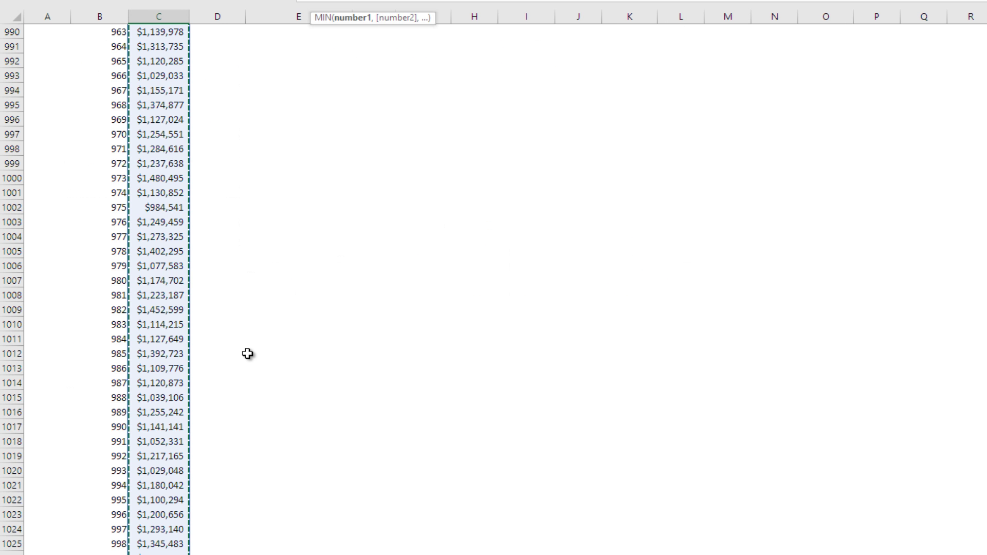
key("Return")
scroll(286, 328, "up", 2)
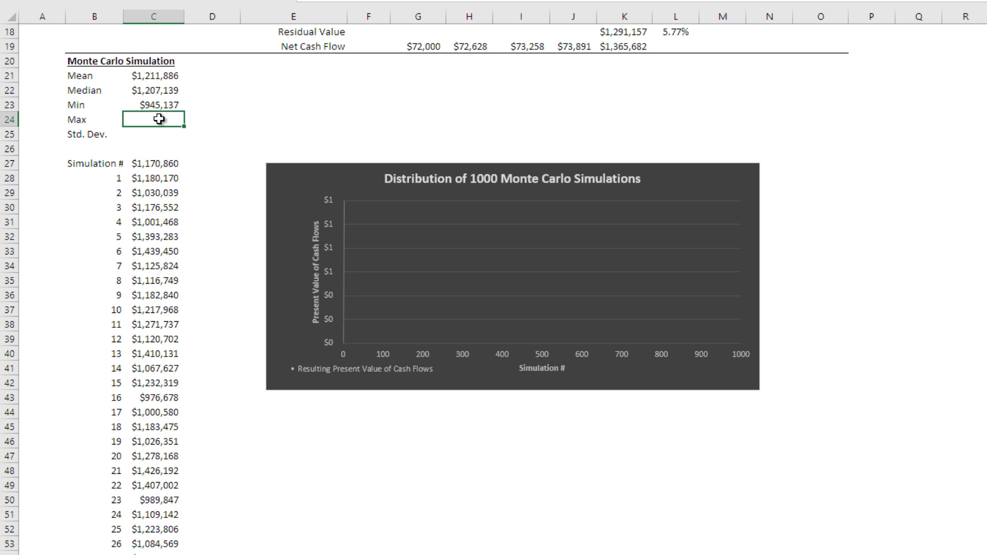
- Enter a MAX formula over all simulated values ($1,515,324)
type("=max(")
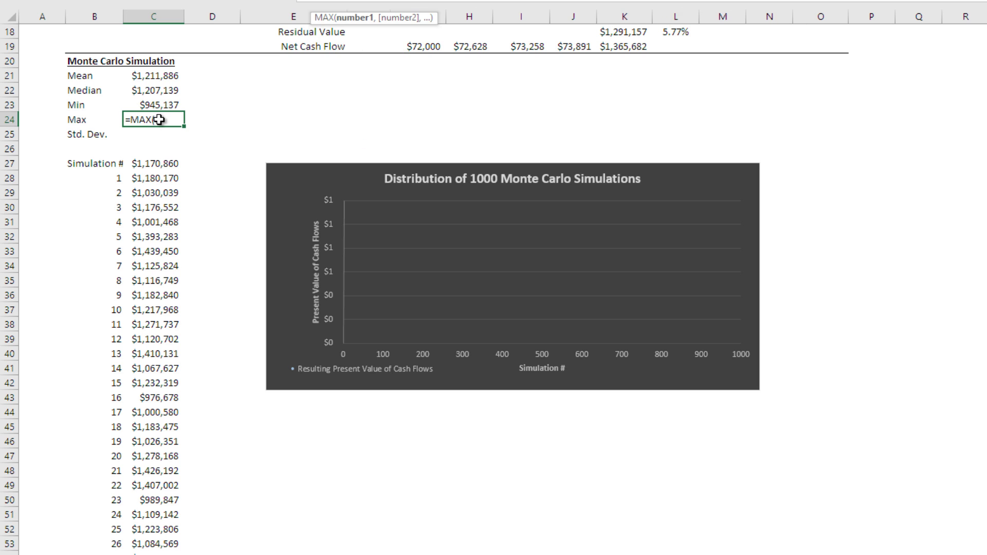
key("Down")
key("Down")
key("Down")
key("Down")
key("ctrl+shift+Down")
key("Return")
scroll(130, 159, "up", 5)
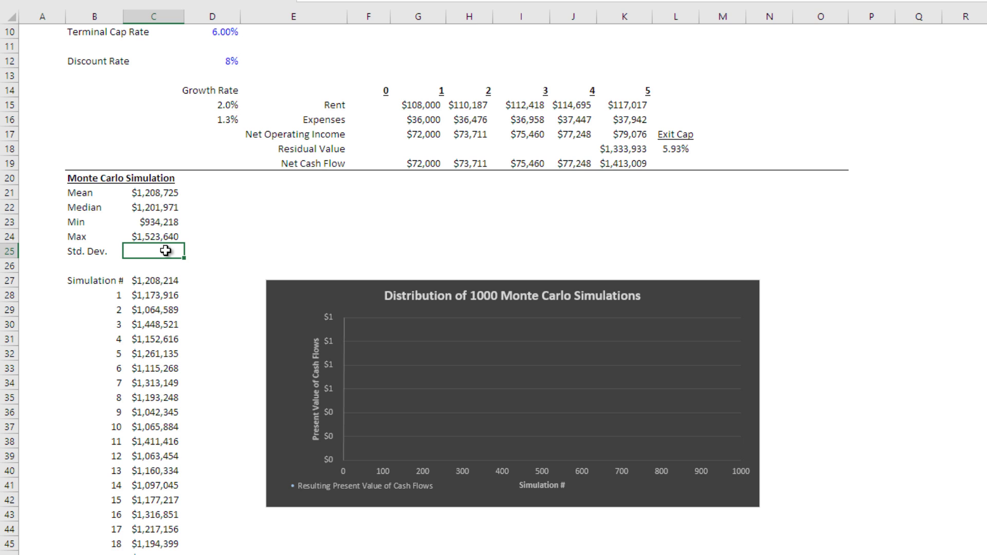
- Enter a STDEV.S formula over all simulated values for Std. Dev. ($138,139)
type("=stdev")
key("Down")
key("Tab")
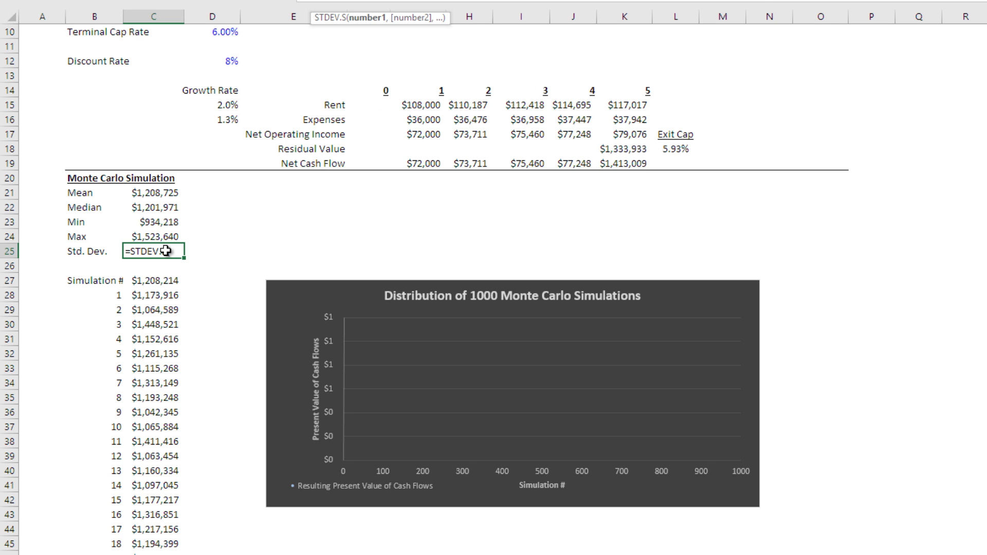
key("Down")
key("Down")
key("Down")
key("ctrl+shift+Down")
key("Return")
scroll(168, 256, "up", 9)
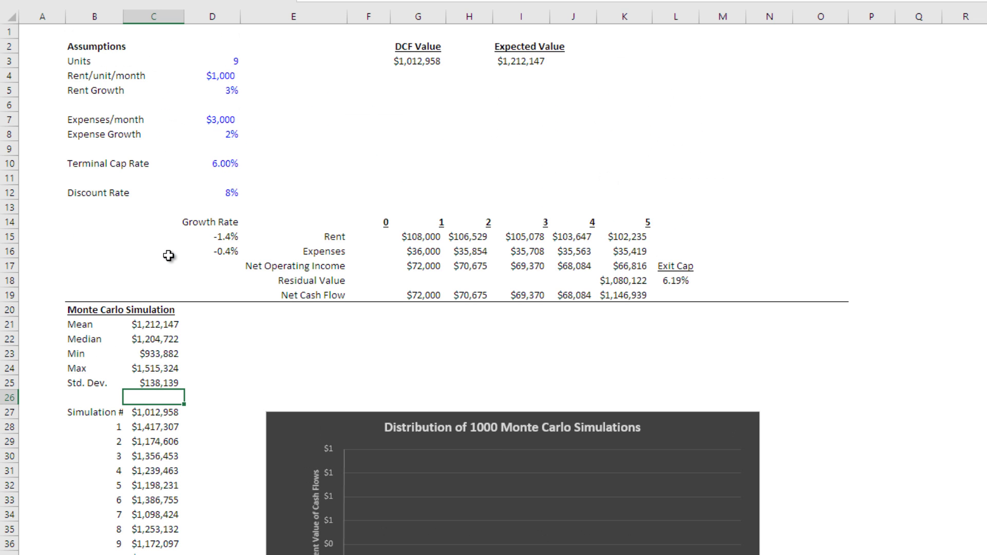
left_click(164, 379)
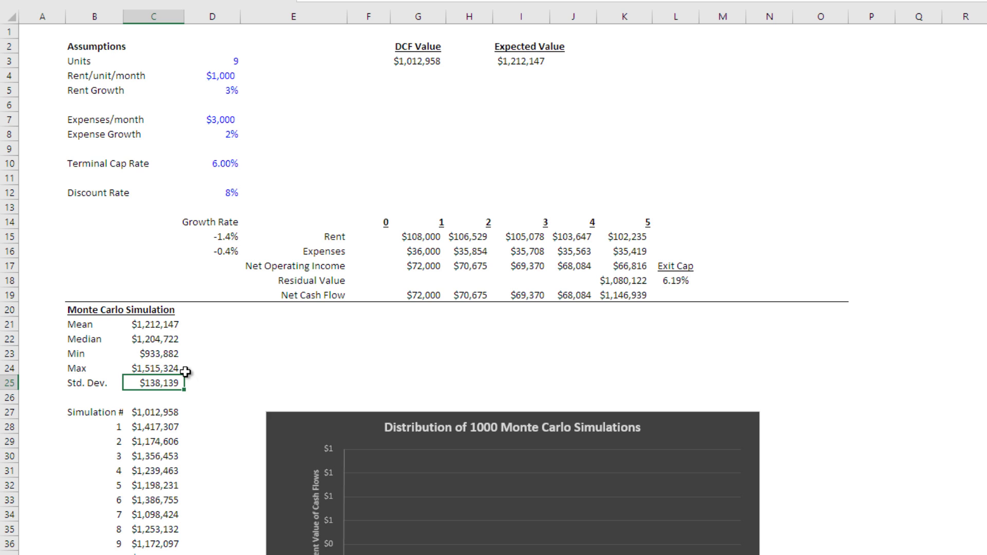
- Drag the distribution chart up and to the right, clearing column D
scroll(266, 346, "down", 2)
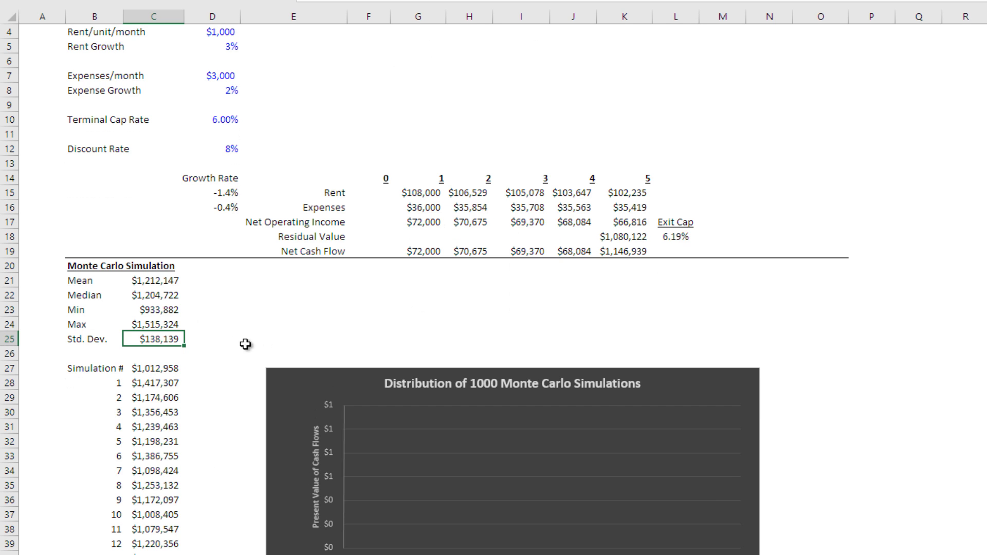
scroll(291, 345, "up", 1)
left_click_drag(337, 377, 430, 334)
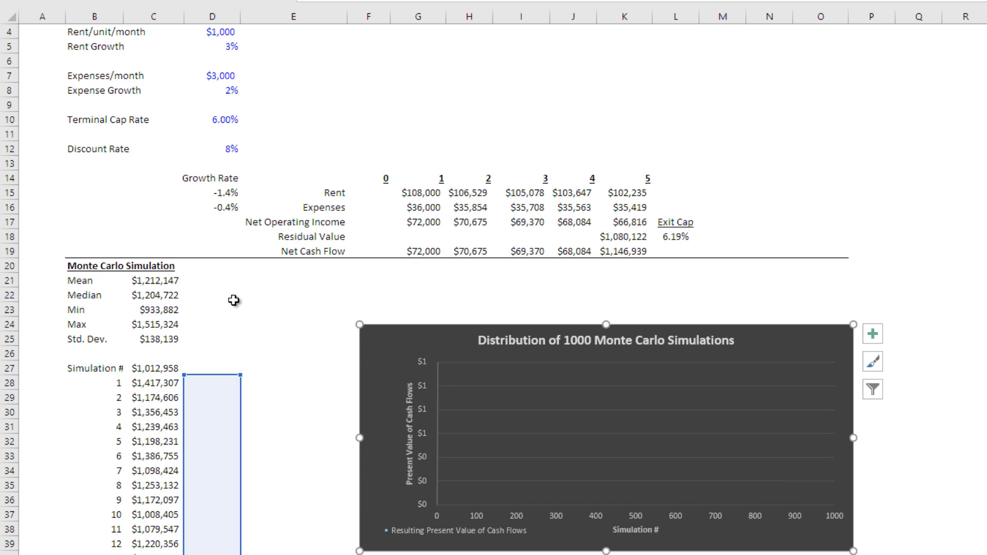
left_click(266, 300)
scroll(305, 226, "up", 1)
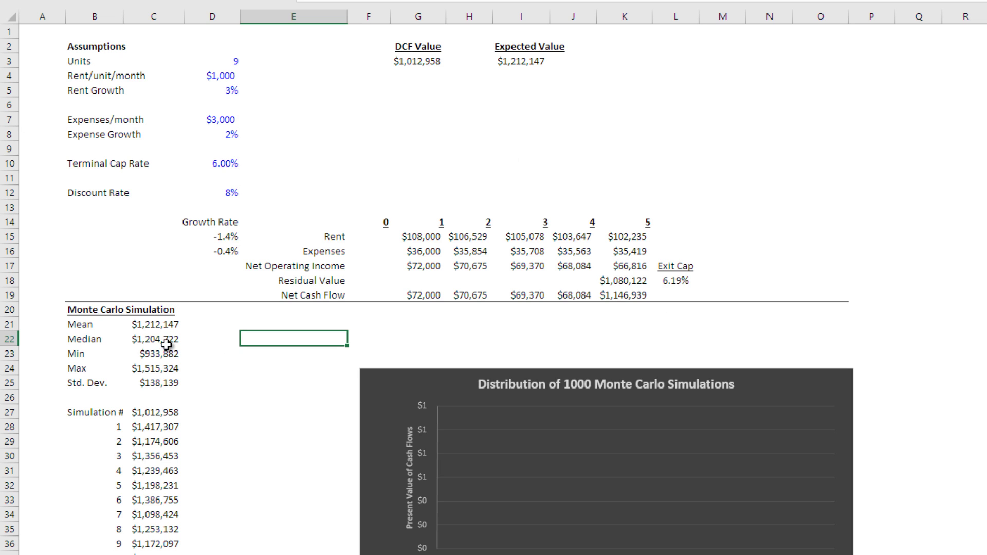
- Review the Mean, Min and Max formulas and the discount rate input
left_click(159, 328)
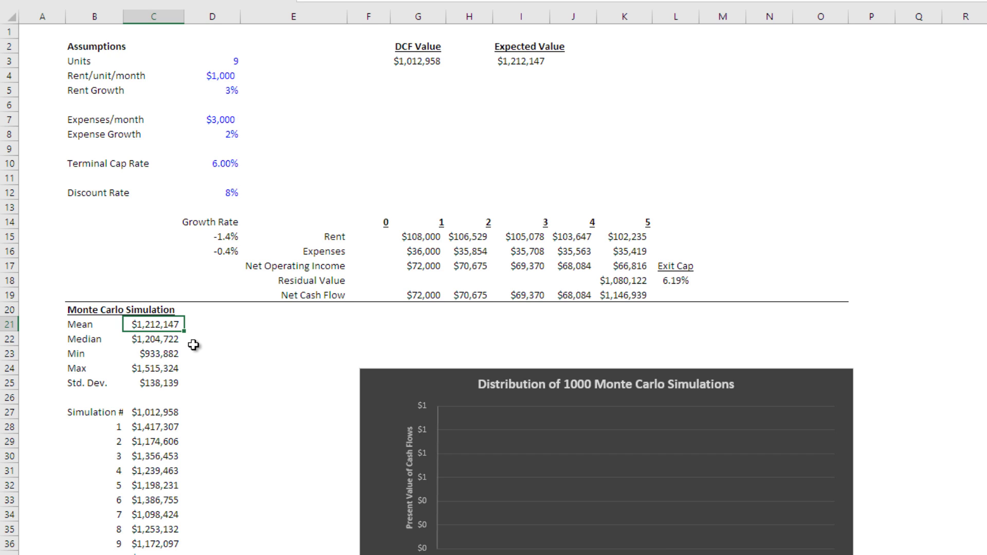
left_click(176, 356)
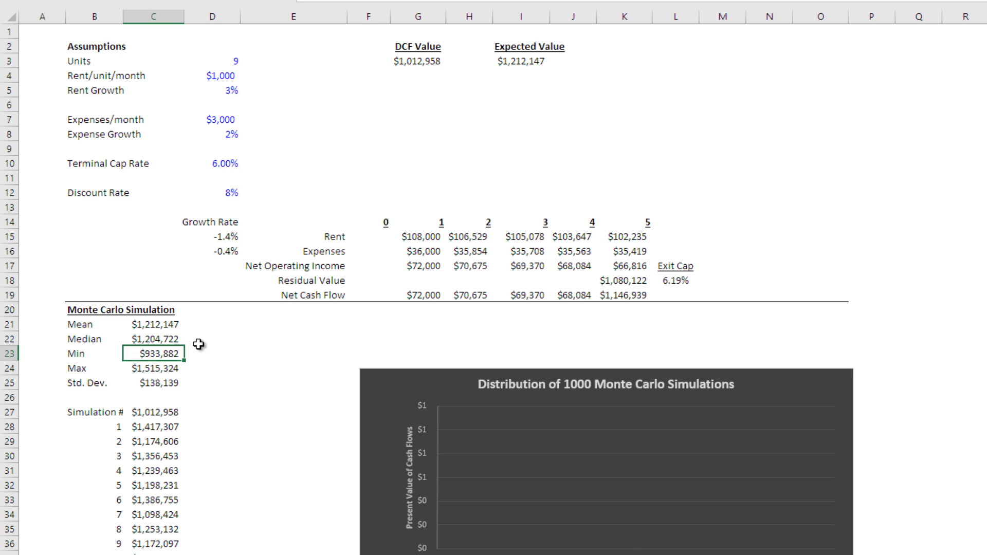
left_click(210, 194)
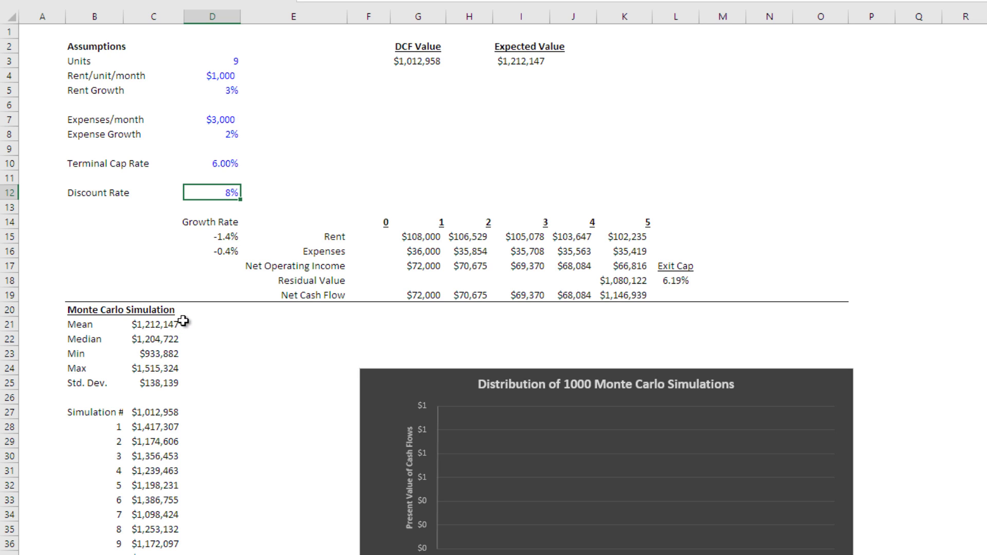
left_click(155, 370)
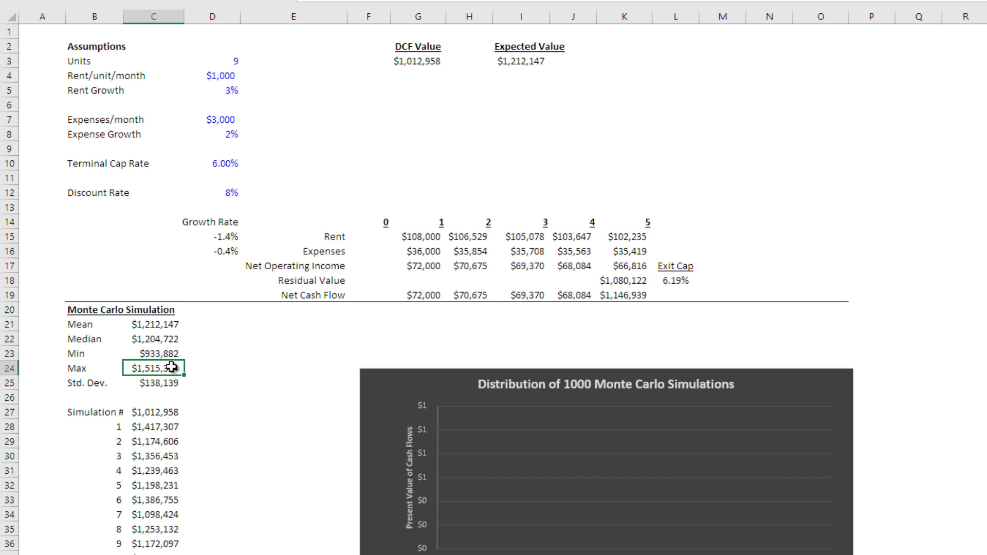
- Enter =SMALL($C$28:$C$1027,B28) in D28, with the chart nudged slightly up and left
scroll(241, 278, "down", 1)
left_click(226, 383)
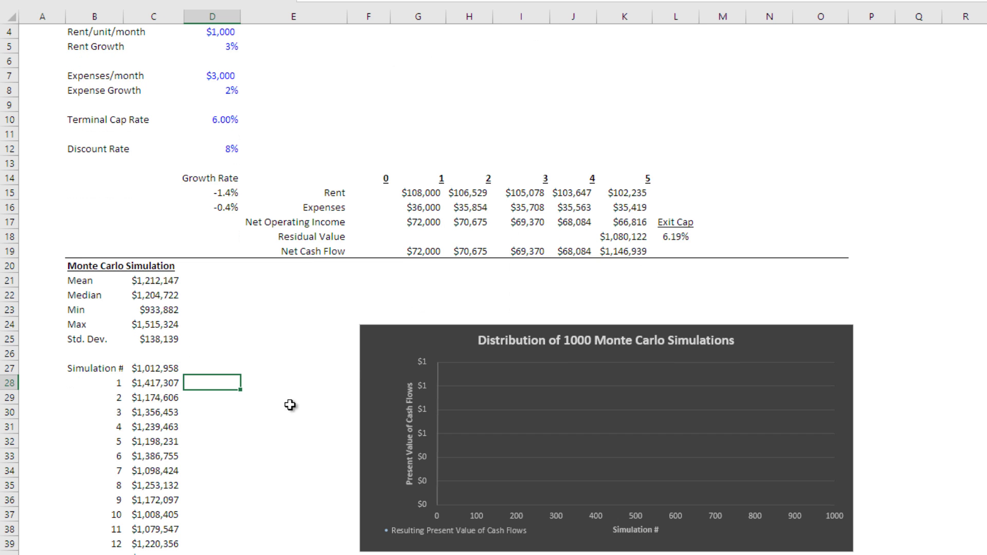
left_click_drag(424, 340, 419, 323)
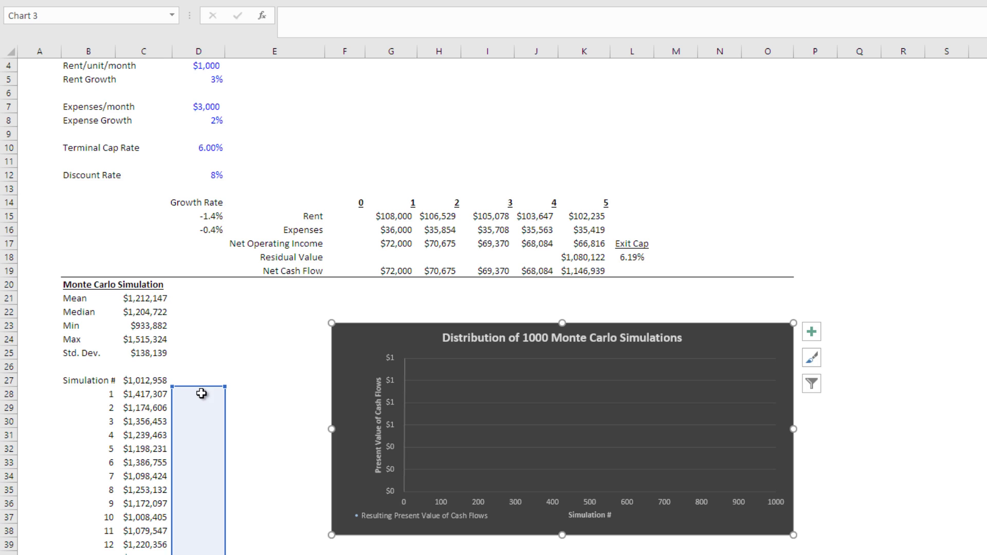
left_click(201, 393)
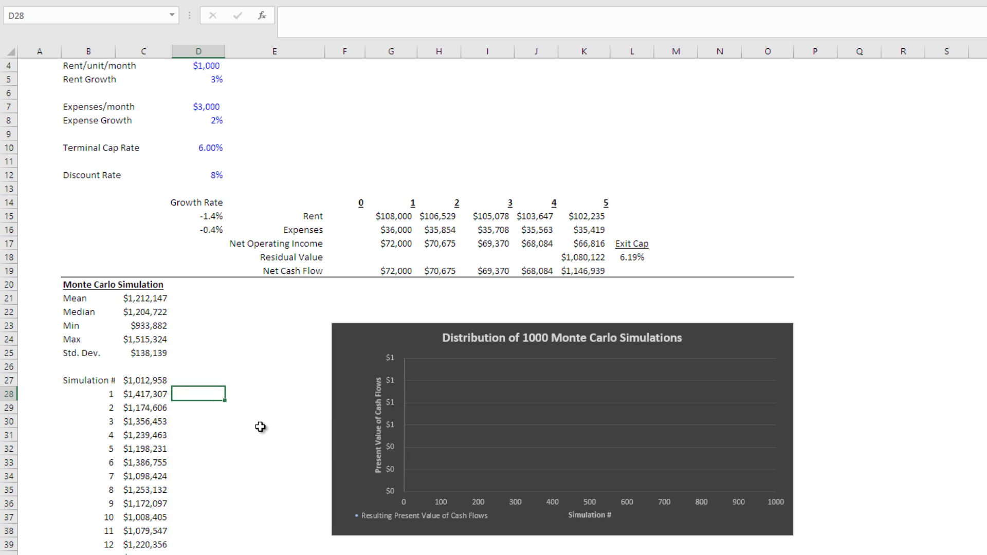
type("=small")
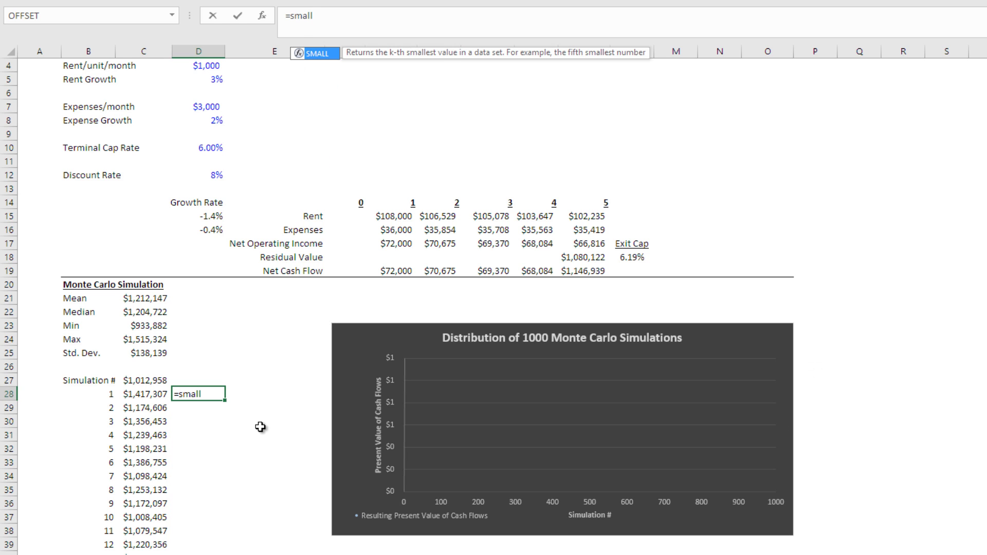
key("Tab")
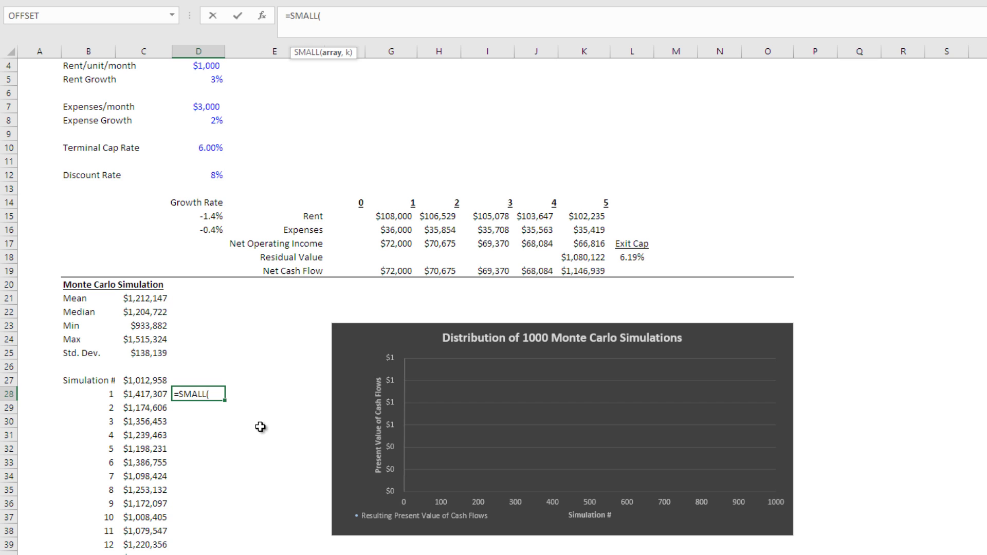
key("Left")
key("ctrl+shift+Down")
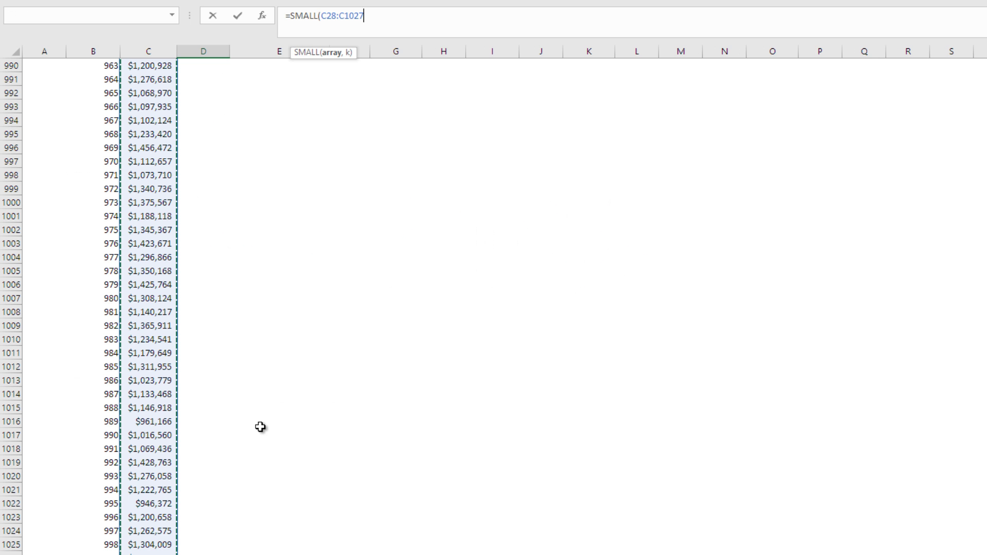
key("F4")
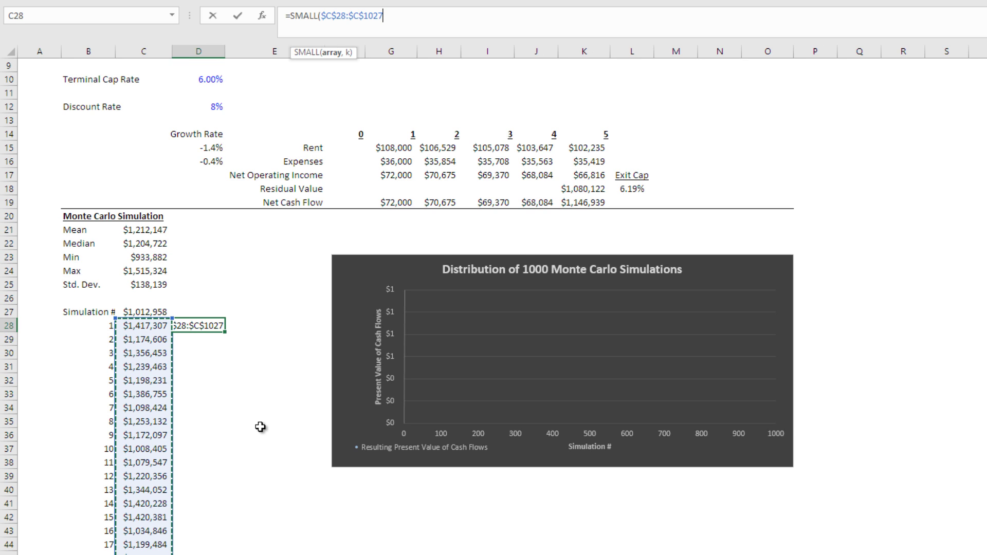
type(",")
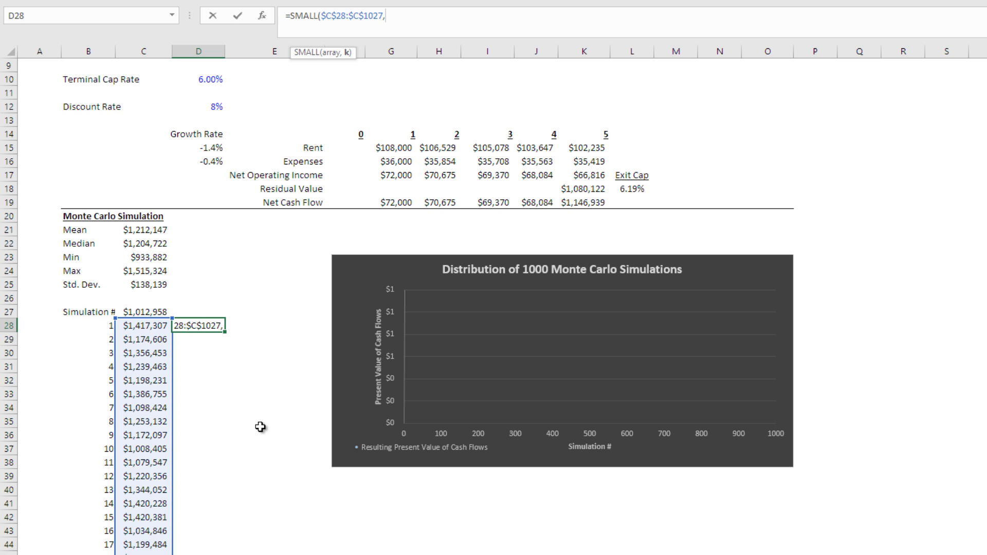
key("Left")
key("Left")
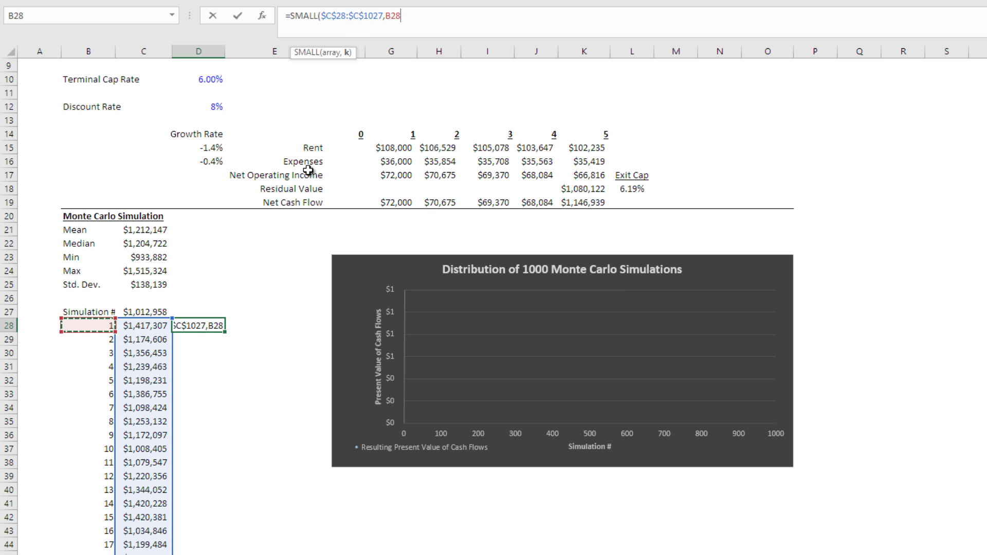
key("Return")
- Fill the SMALL formula down D28:D1027 to rank all 1000 values ascending
key("Up")
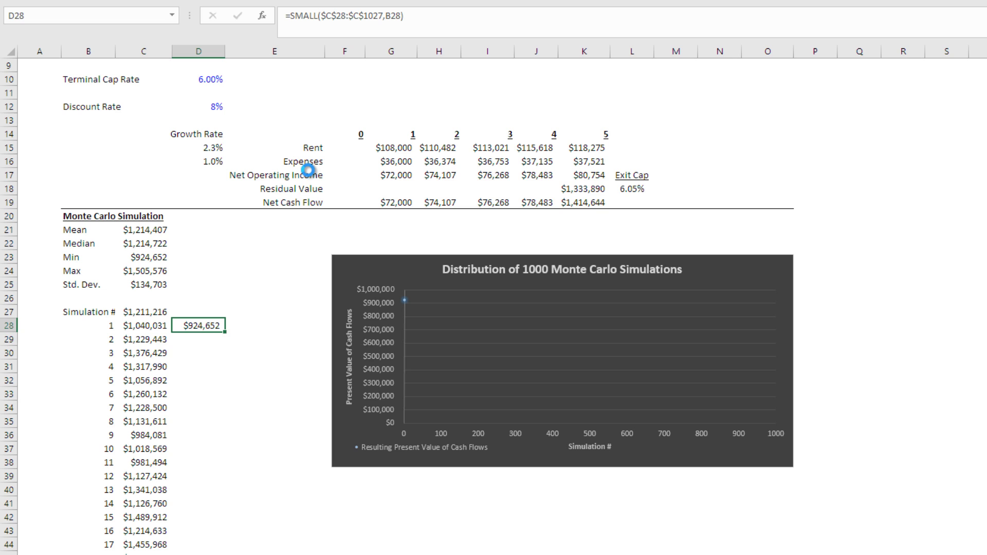
key("ctrl+shift+Down")
key("ctrl+d")
key("ctrl+shift+Up")
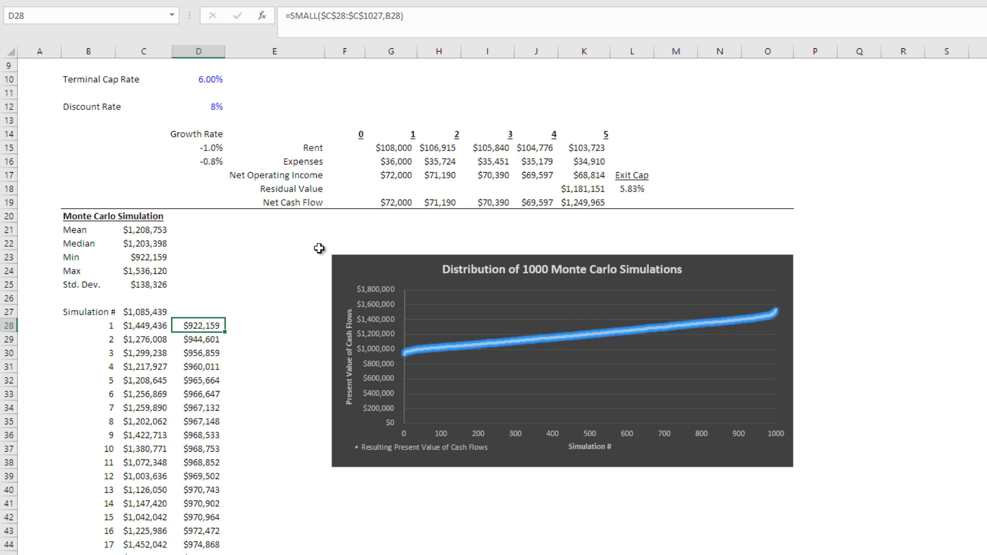
left_click(438, 283)
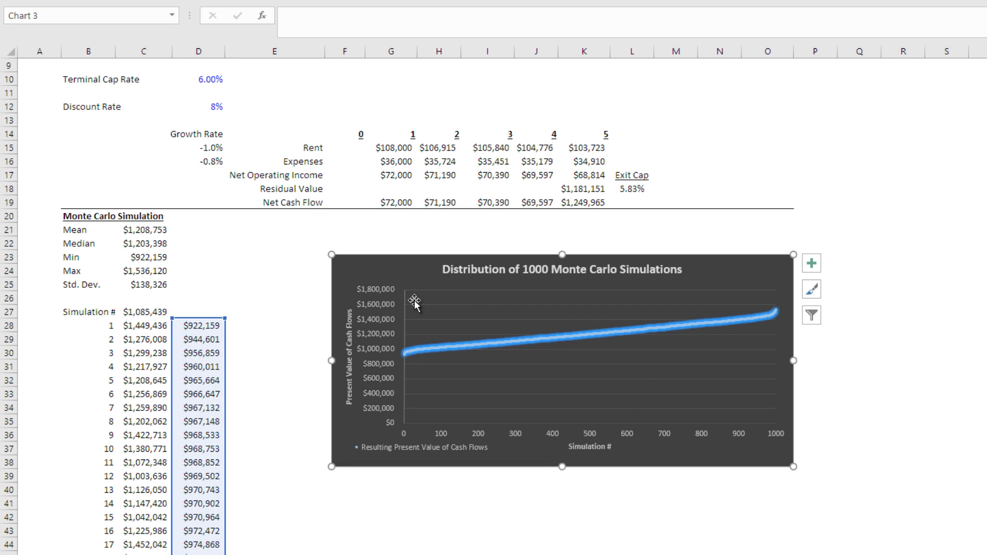
left_click(213, 325)
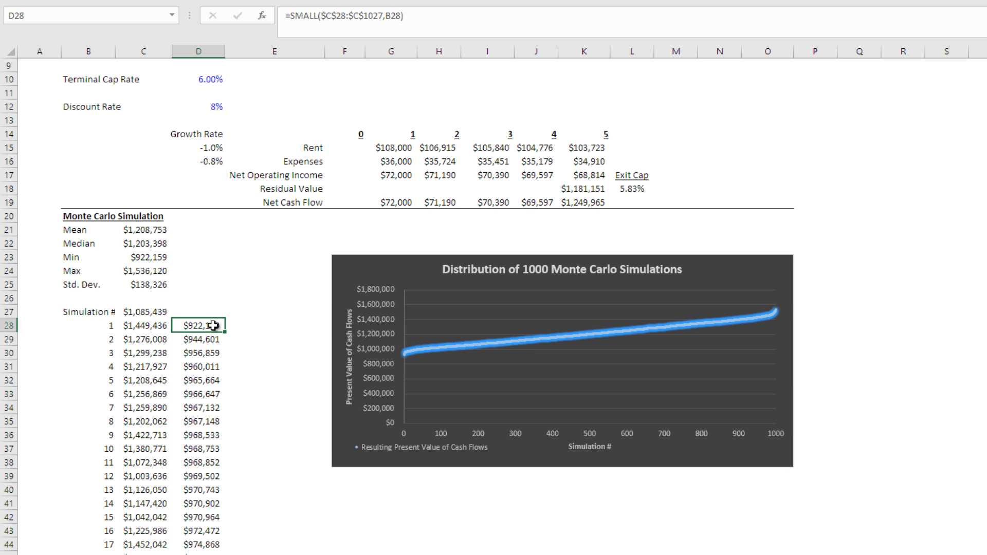
key("Down")
key("Down")
key("Down")
key("Down")
key("Down")
key("Up")
key("Up")
key("Up")
key("Up")
key("Up")
key("ctrl+Down")
key("ctrl+Up")
key("Up")
key("Up")
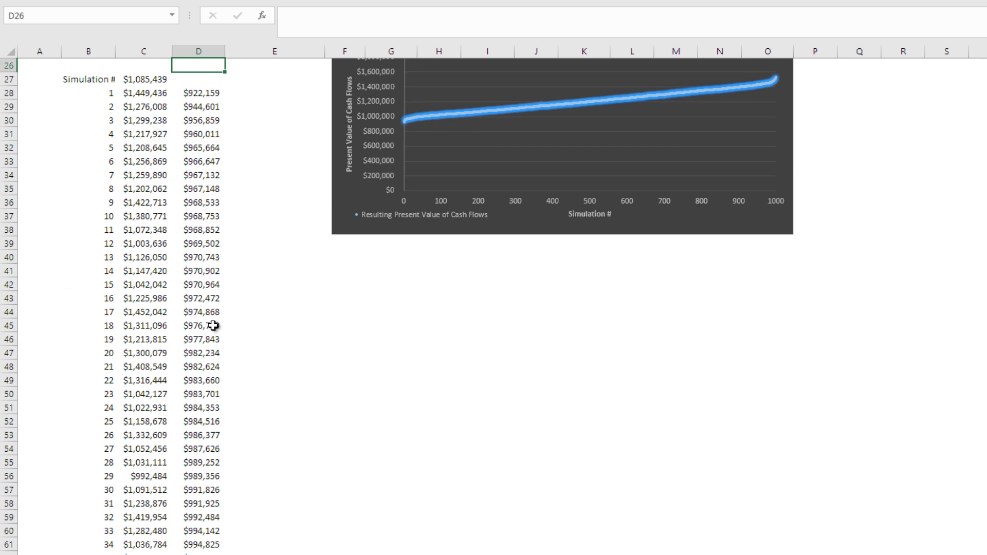
scroll(212, 326, "up", 5)
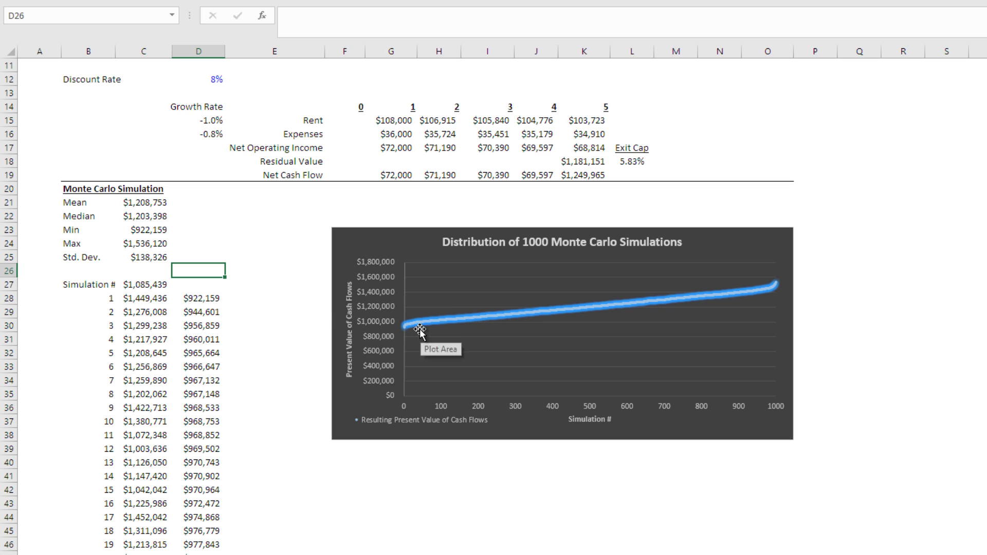
key("Left")
key("Up")
key("Up")
scroll(419, 331, "up", 2)
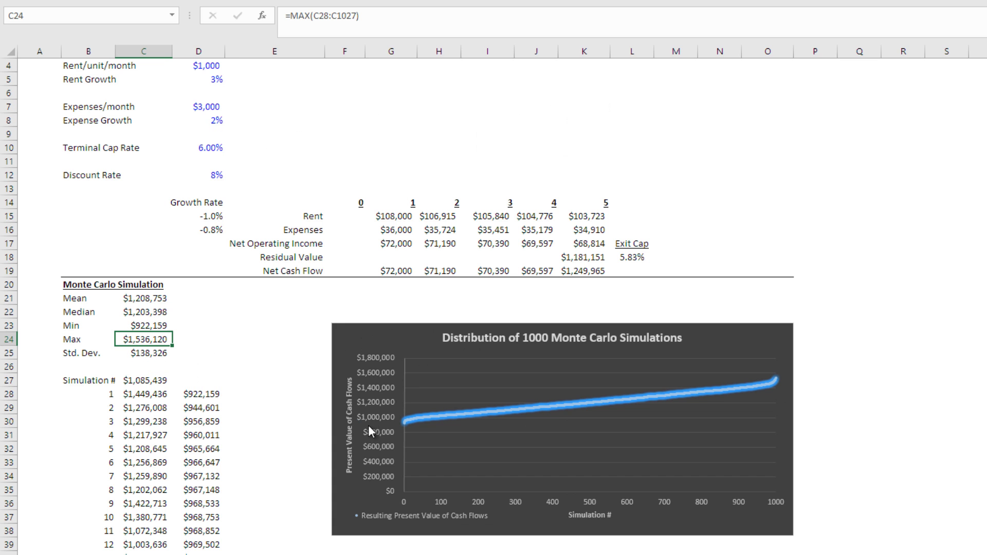
left_click(244, 392)
scroll(247, 390, "up", 1)
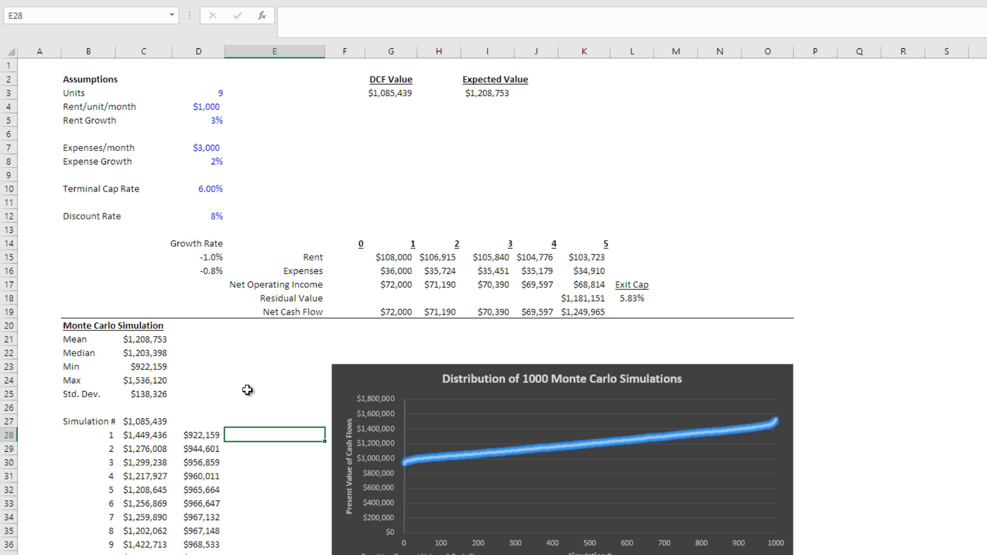